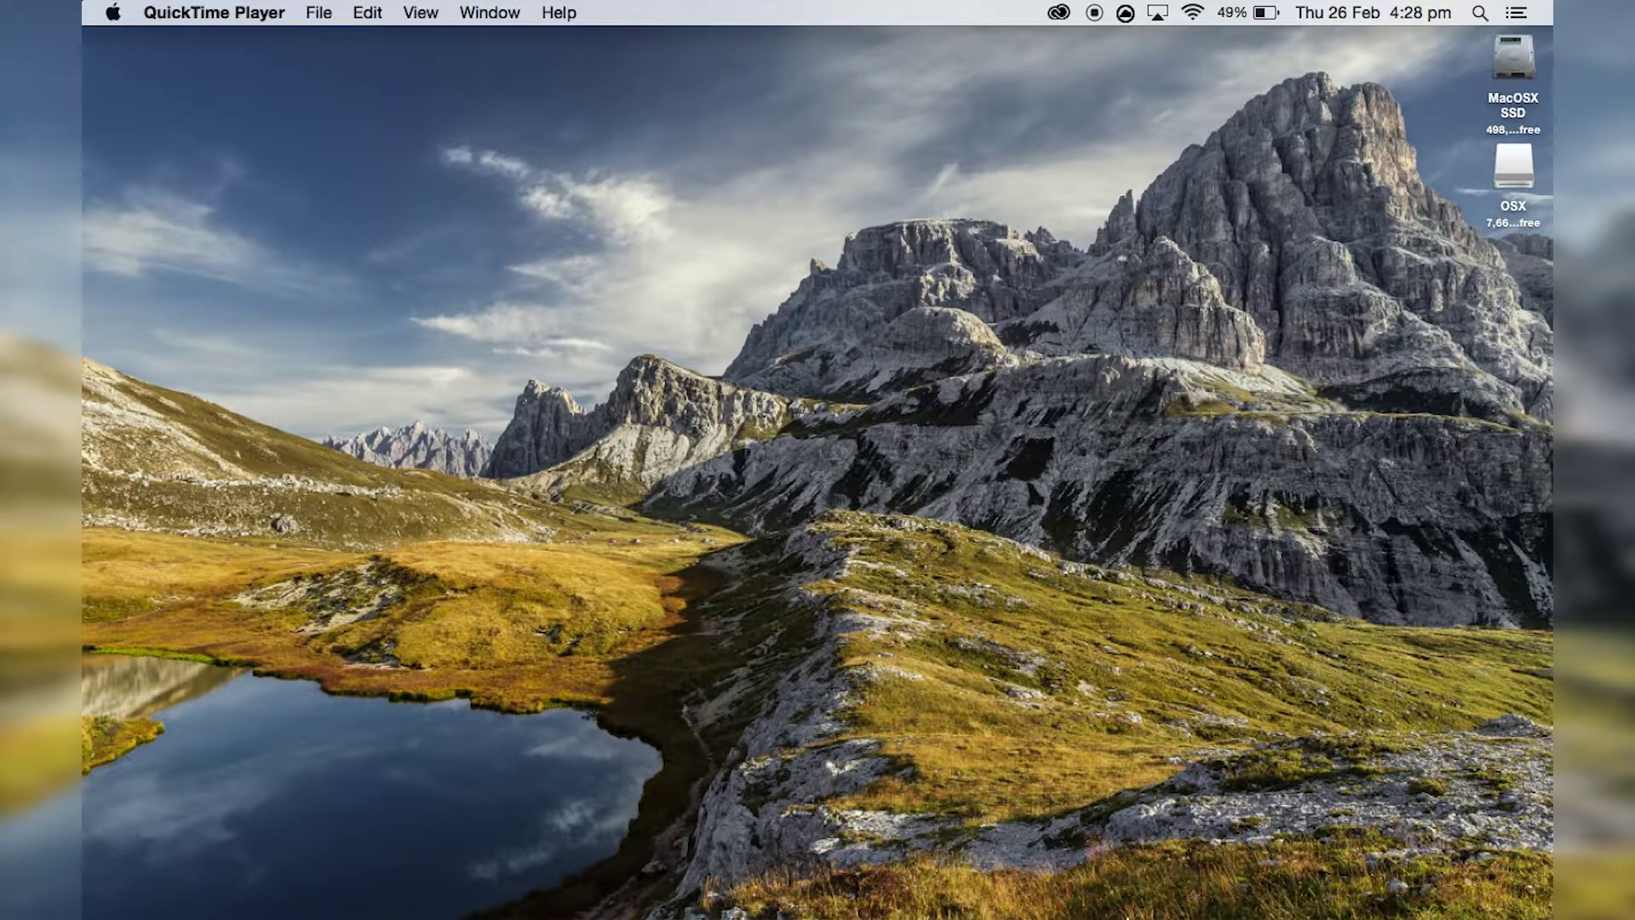
# Browse the Dock's Applications > Utilities stack, then launch Disk Utility via Spotlight search 'disk'
pyautogui.moveTo(1116, 908)
pyautogui.click(1120, 896)
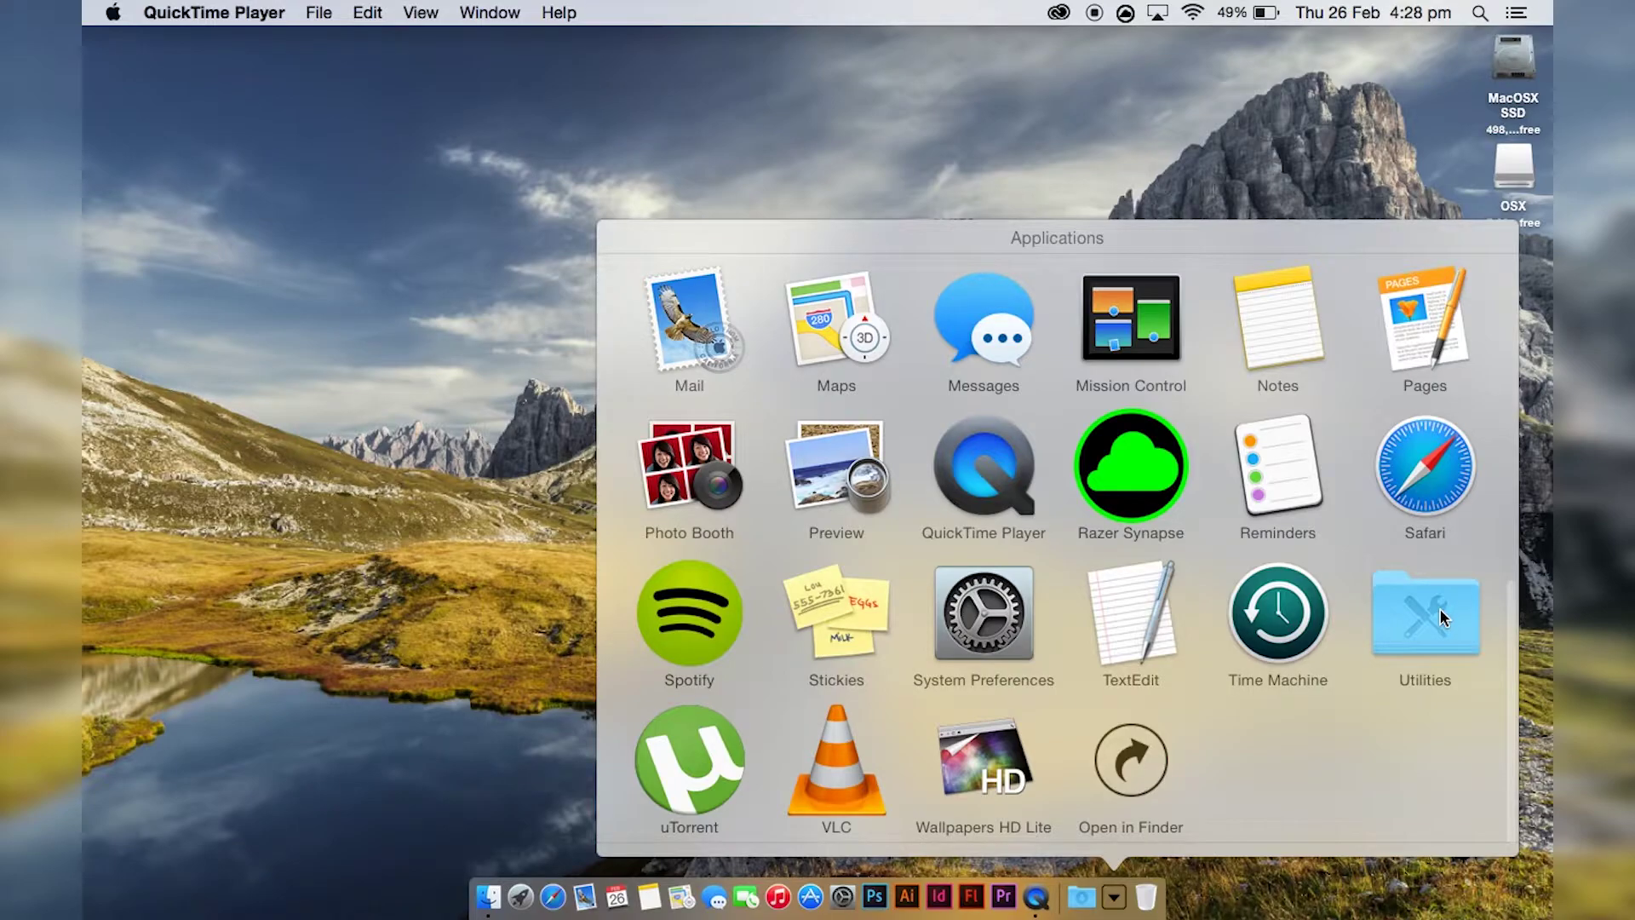
pyautogui.click(1440, 608)
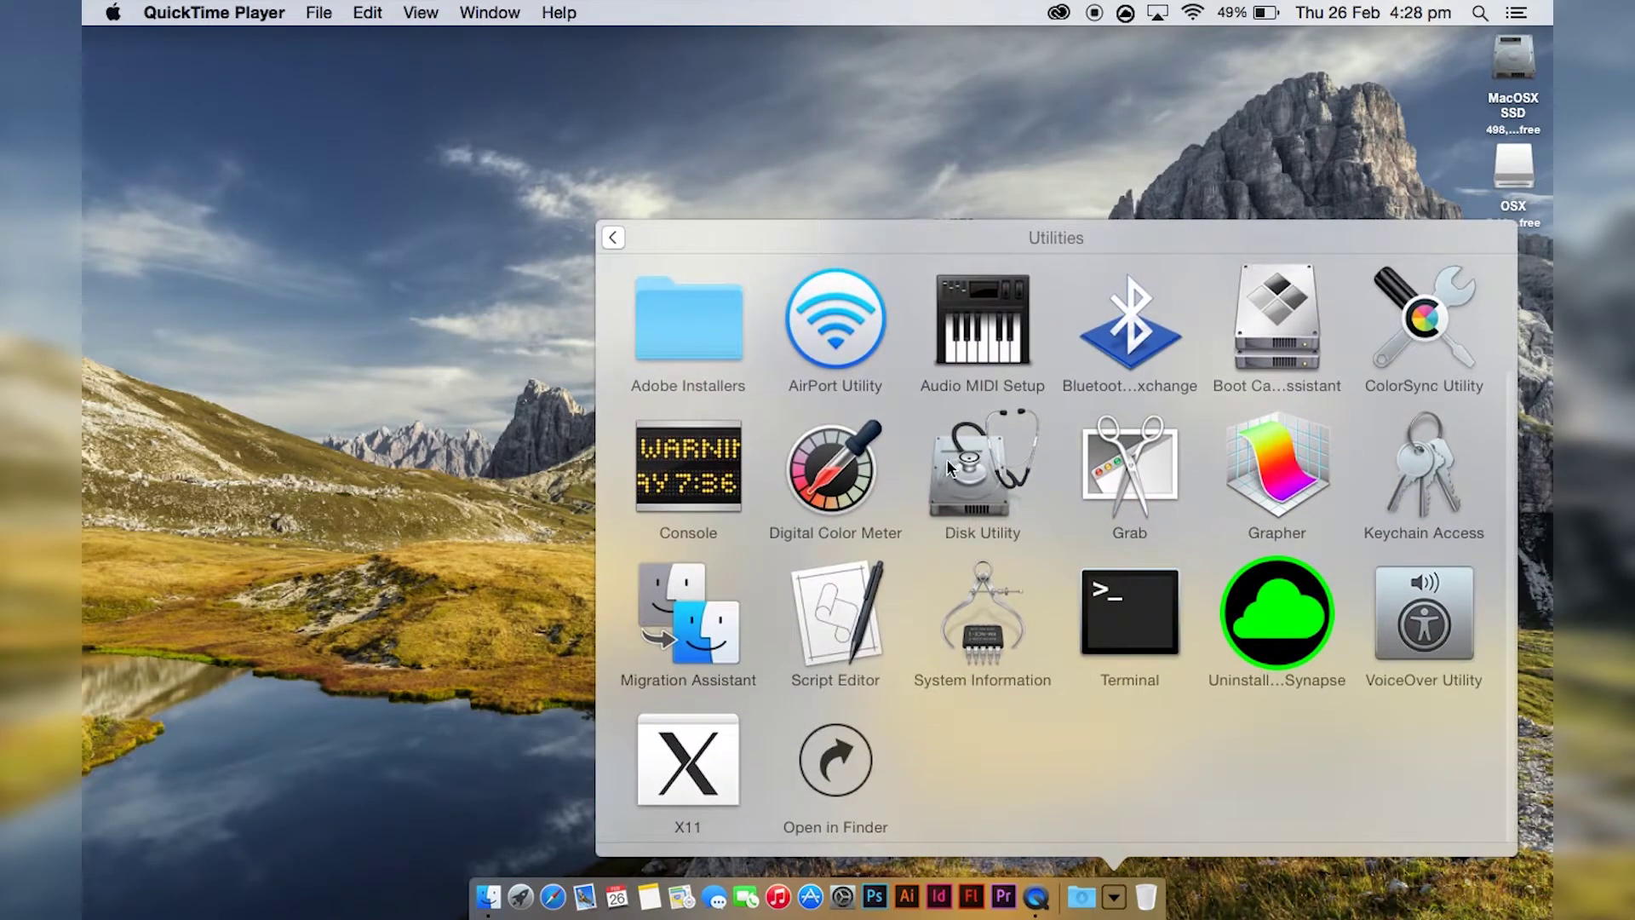
pyautogui.click(1056, 145)
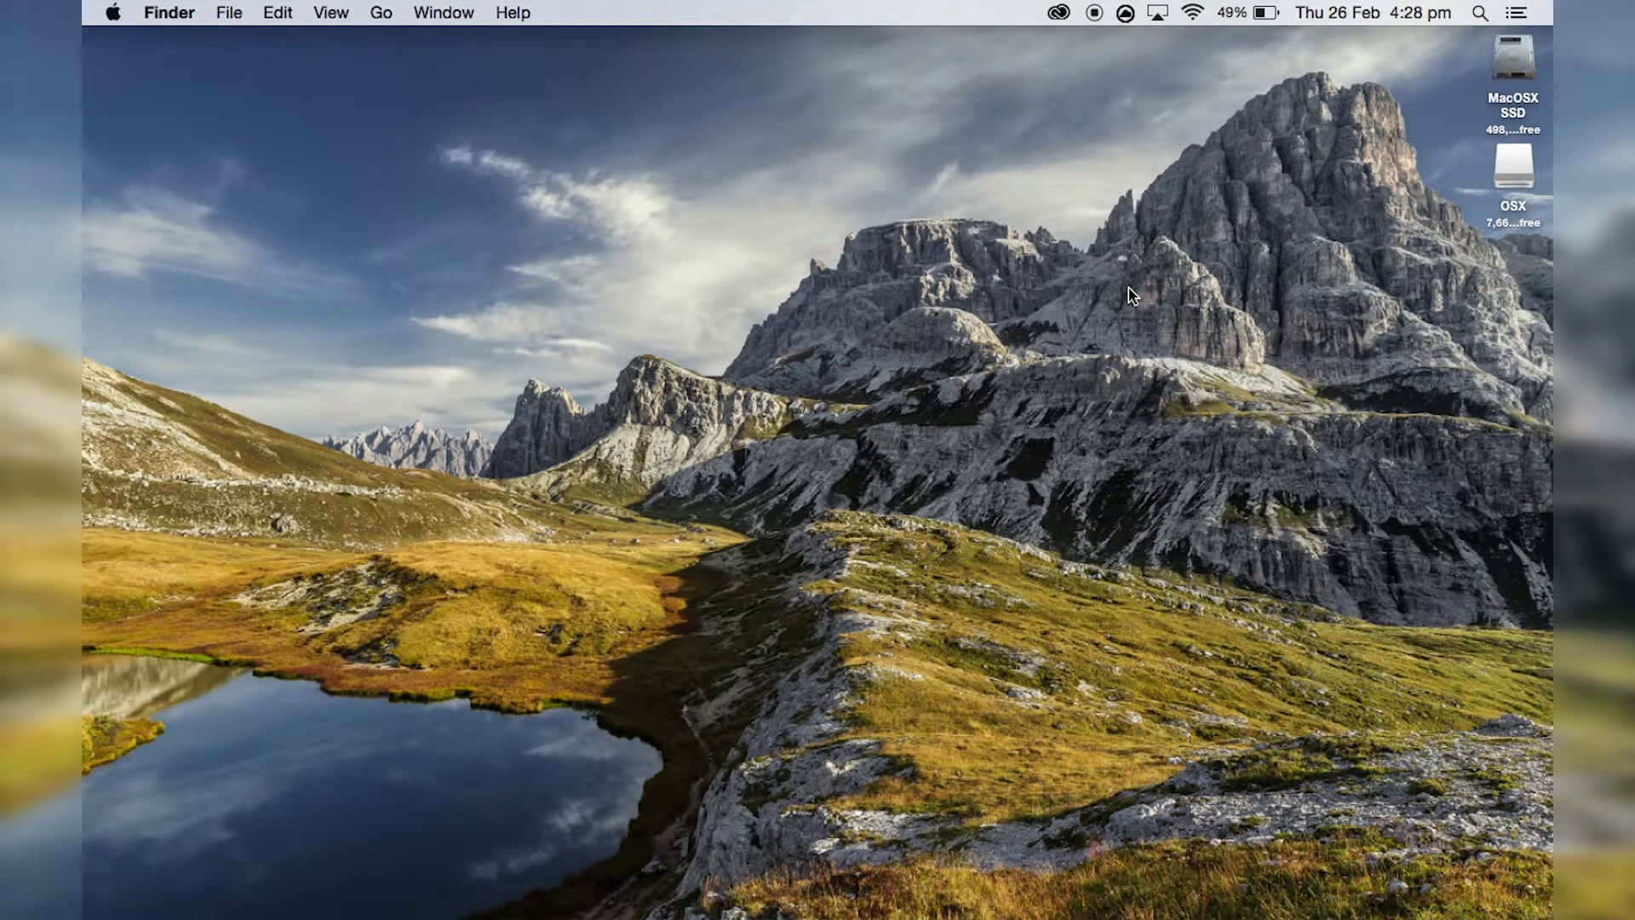
pyautogui.press('super+space')
pyautogui.write('disk')
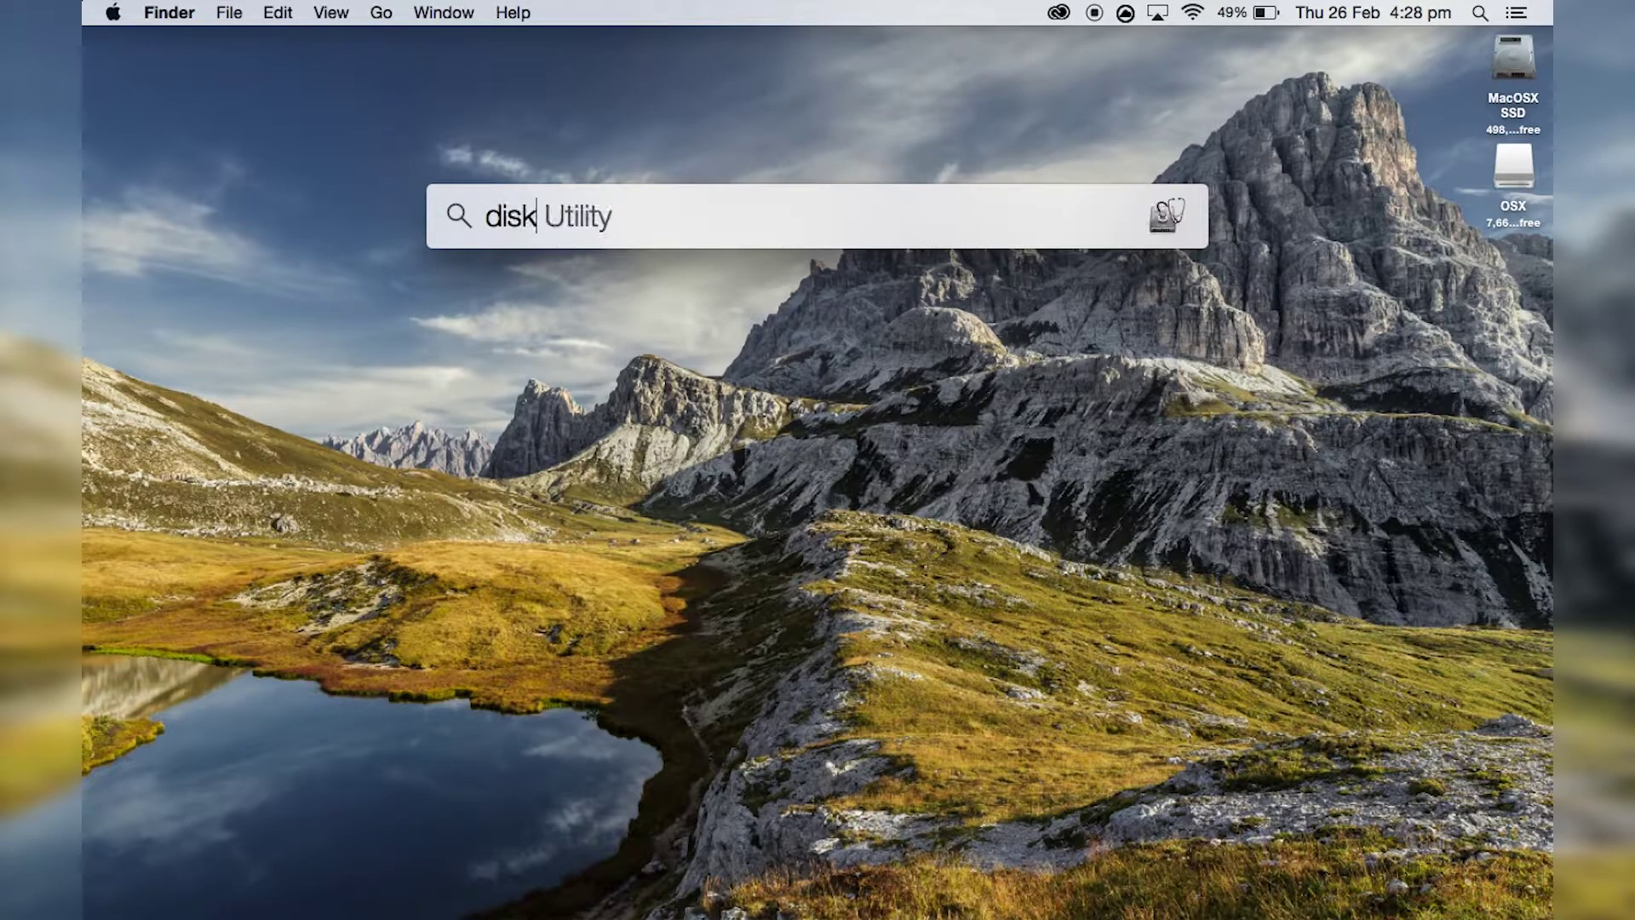
pyautogui.press('Return')
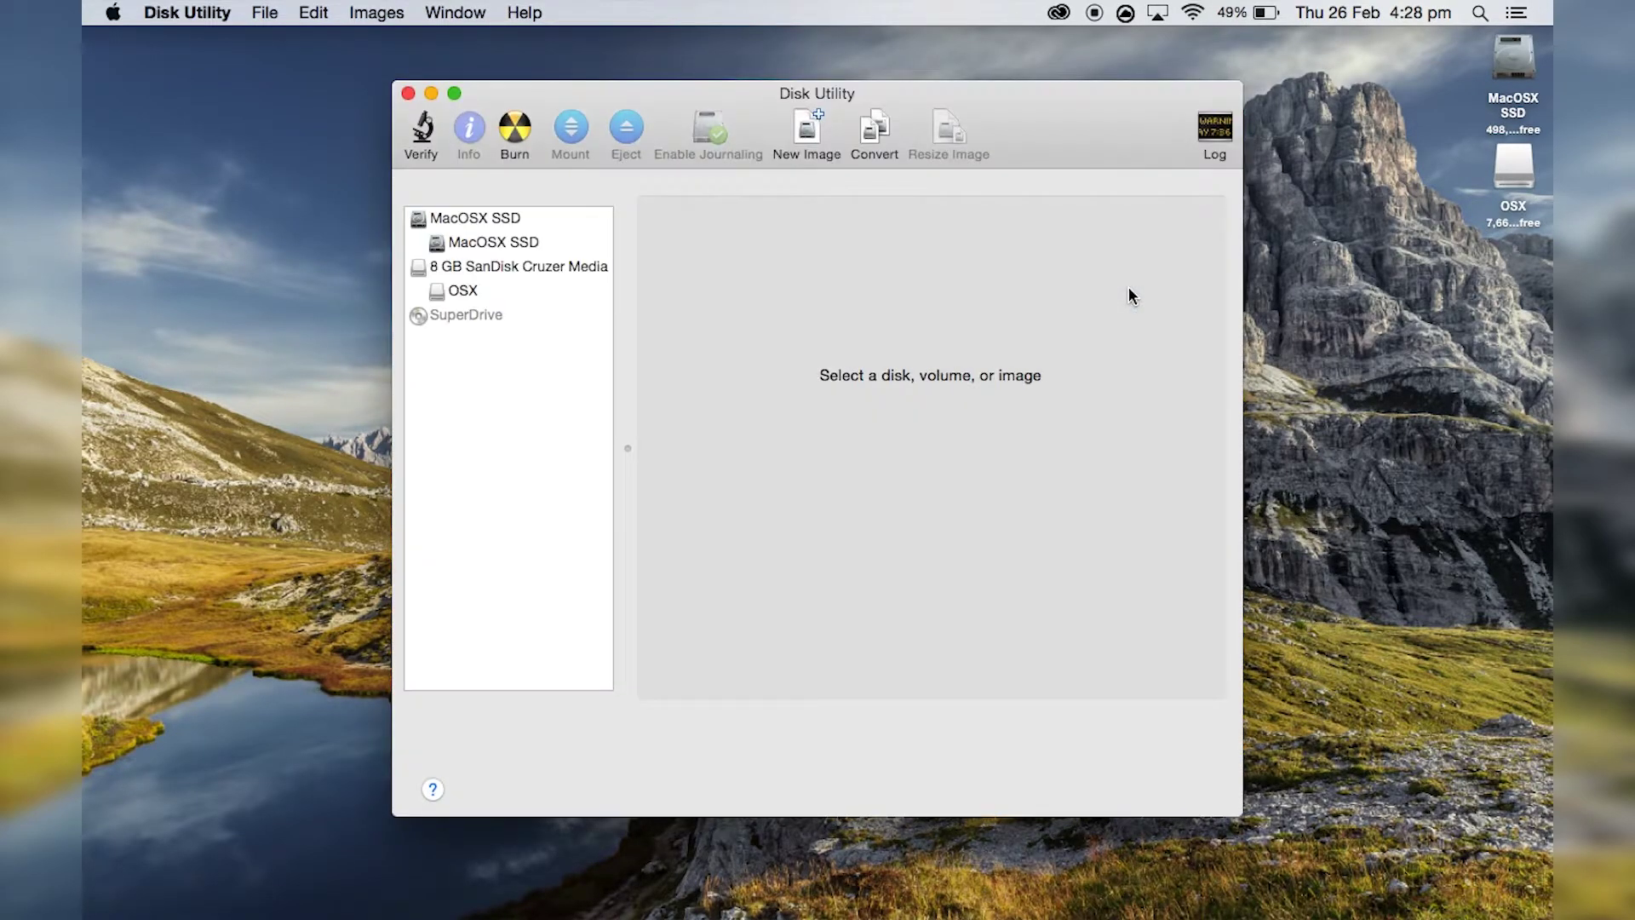
# Erase the 8 GB SanDisk Cruzer drive as Mac OS Extended (Journaled), renaming Untitled to 'OSX Yosemite'
pyautogui.click(524, 266)
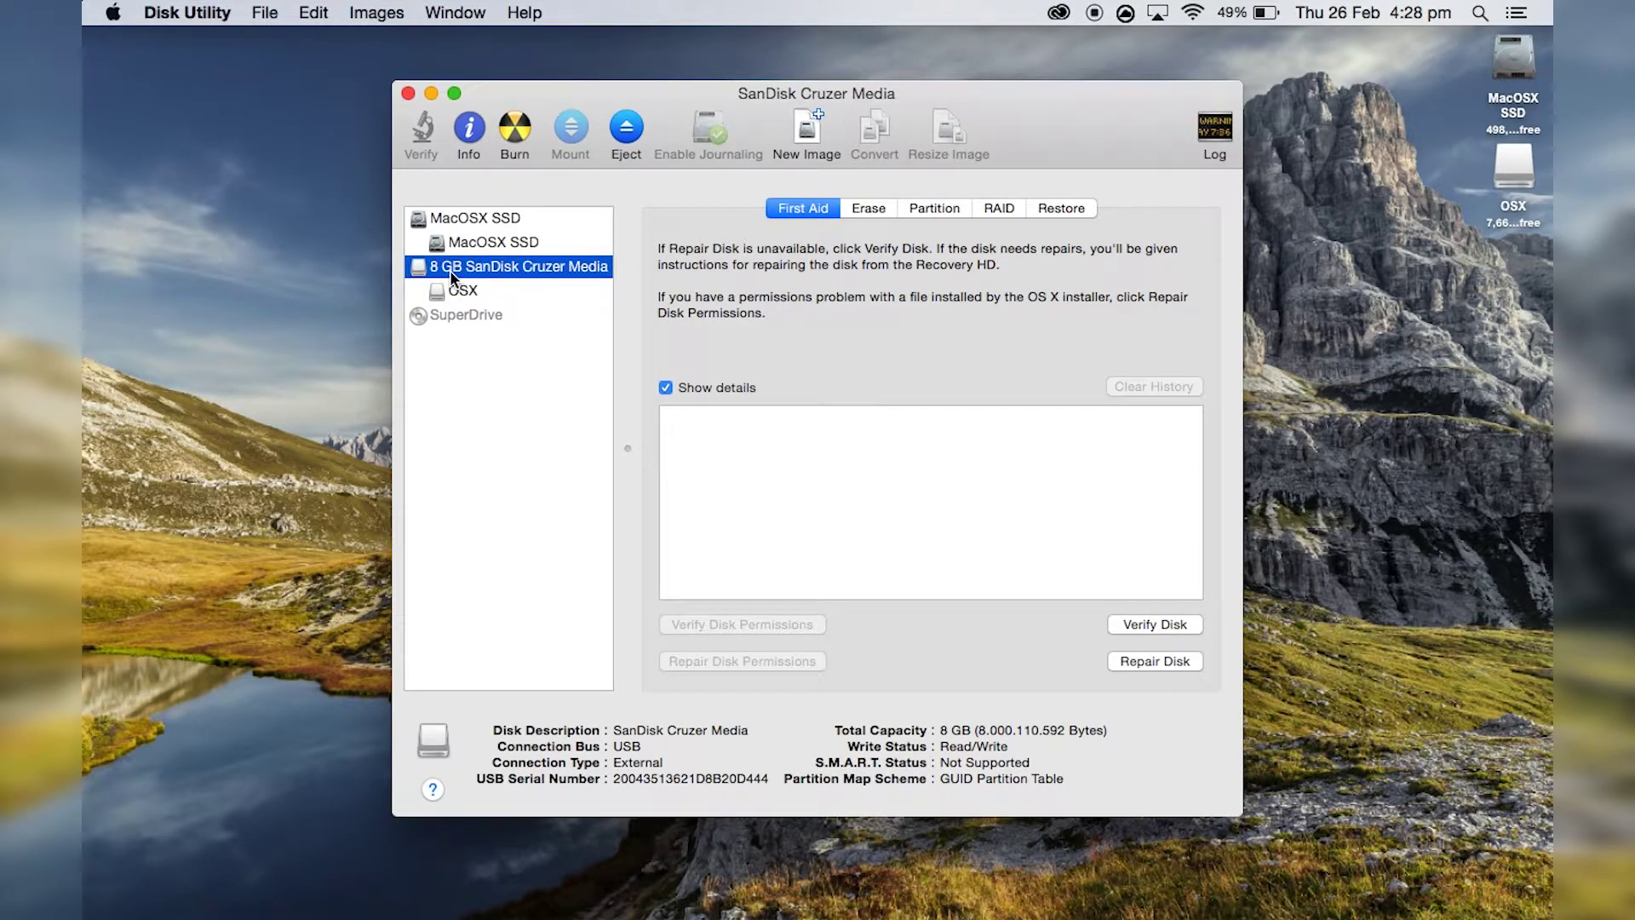
pyautogui.click(866, 213)
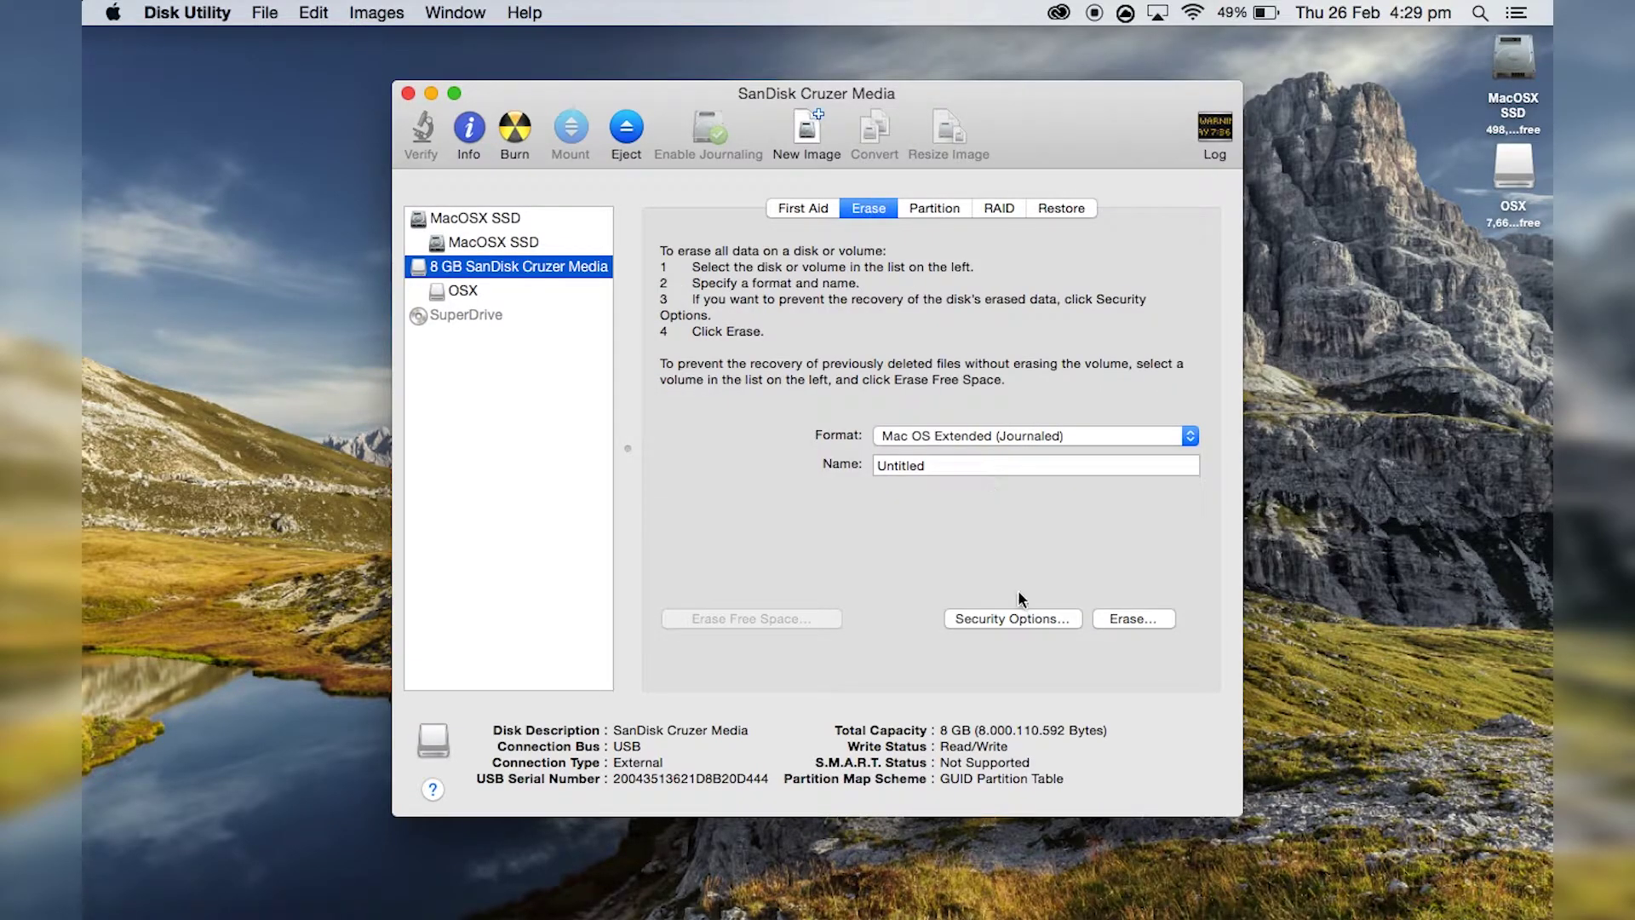
pyautogui.click(1002, 437)
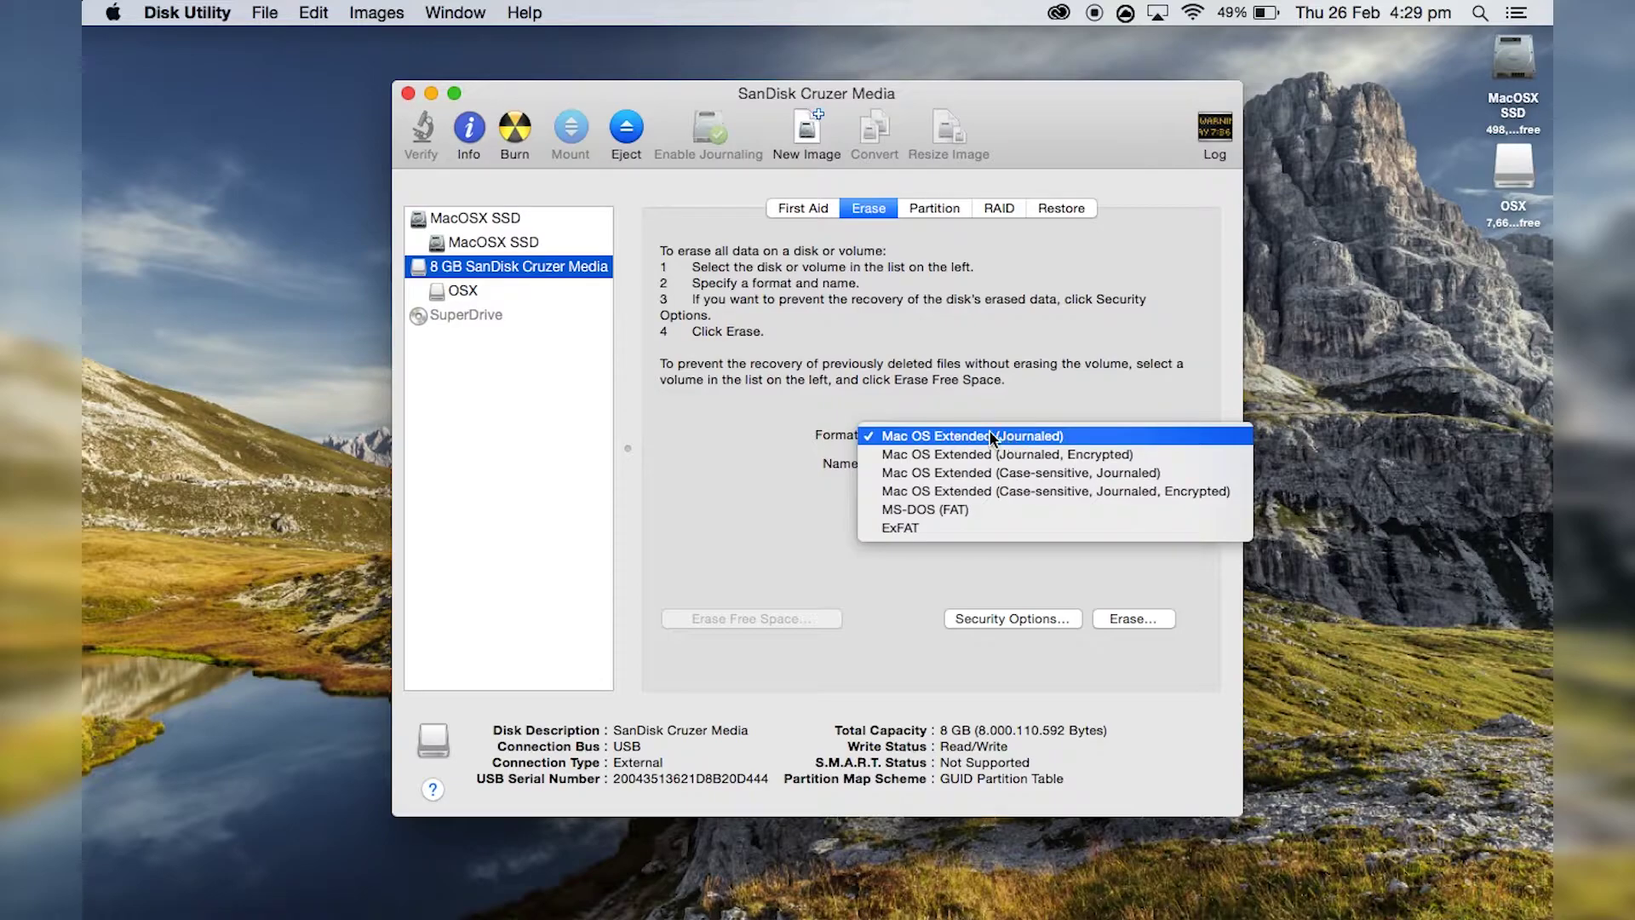
pyautogui.click(984, 386)
pyautogui.click(987, 465)
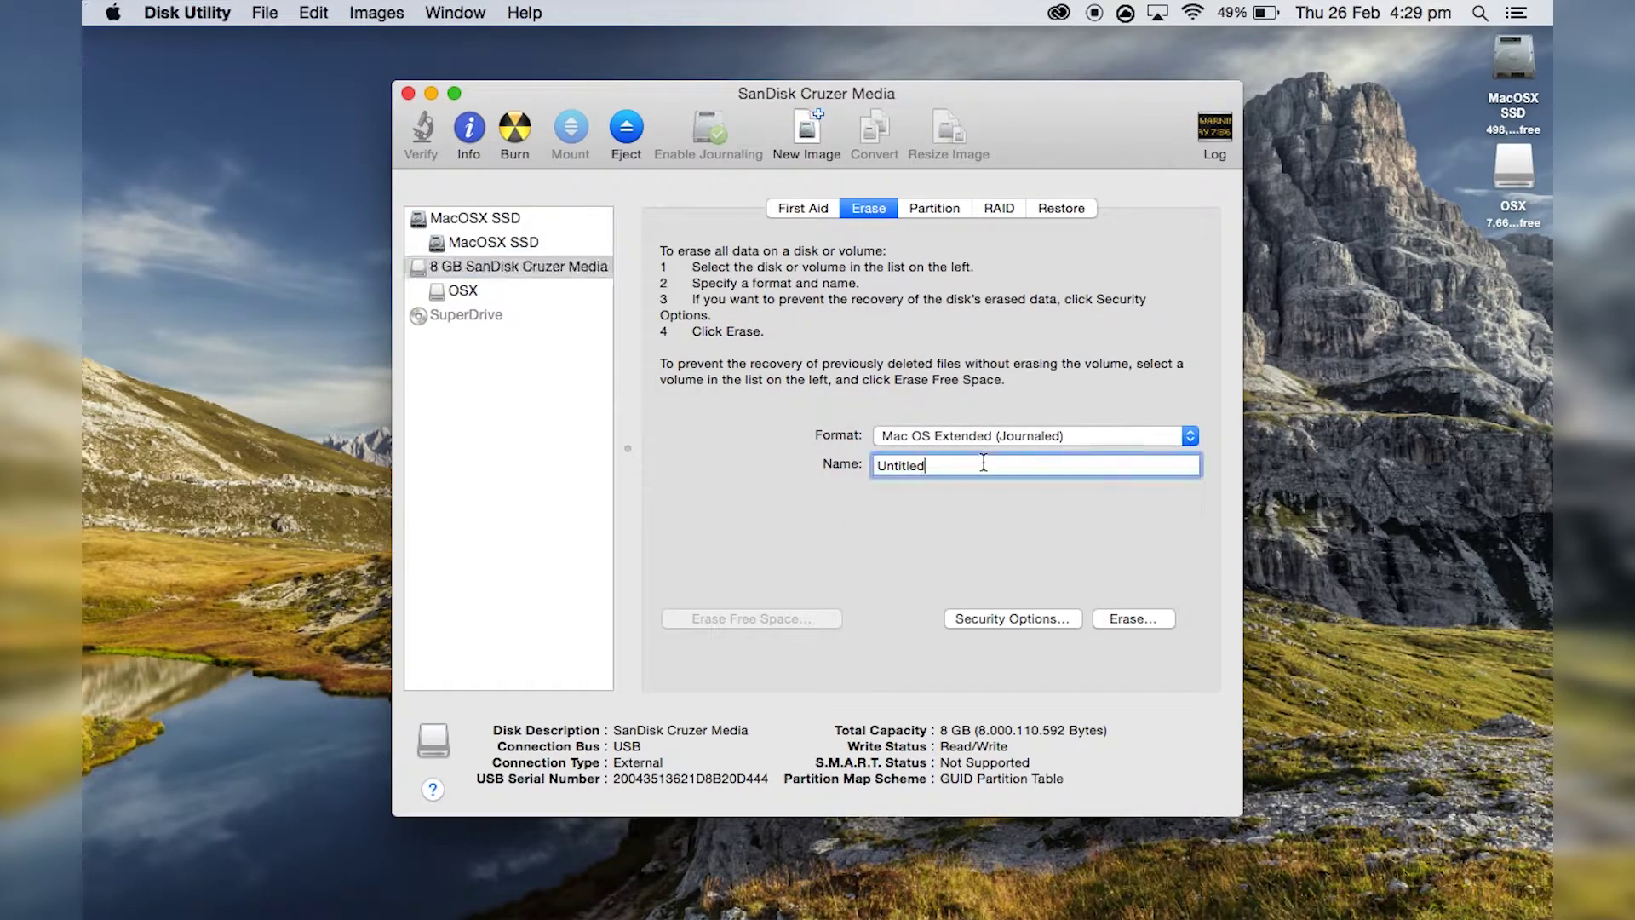
pyautogui.moveTo(943, 467); pyautogui.dragTo(871, 470)
pyautogui.write('OSX Yosemite')
pyautogui.click(1113, 622)
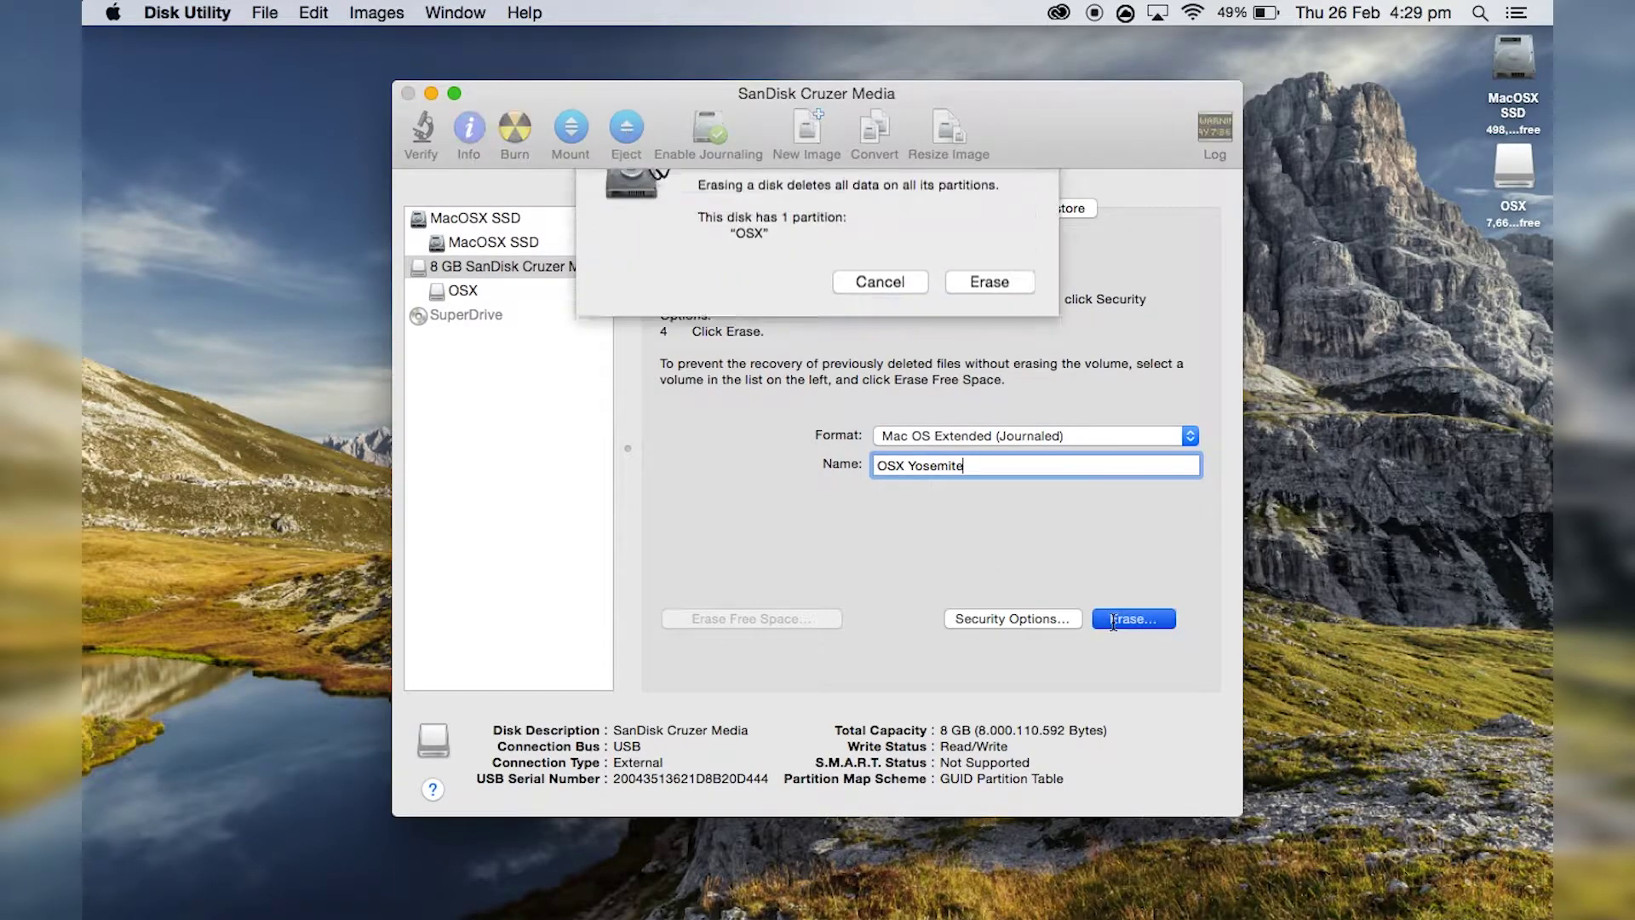
pyautogui.click(990, 341)
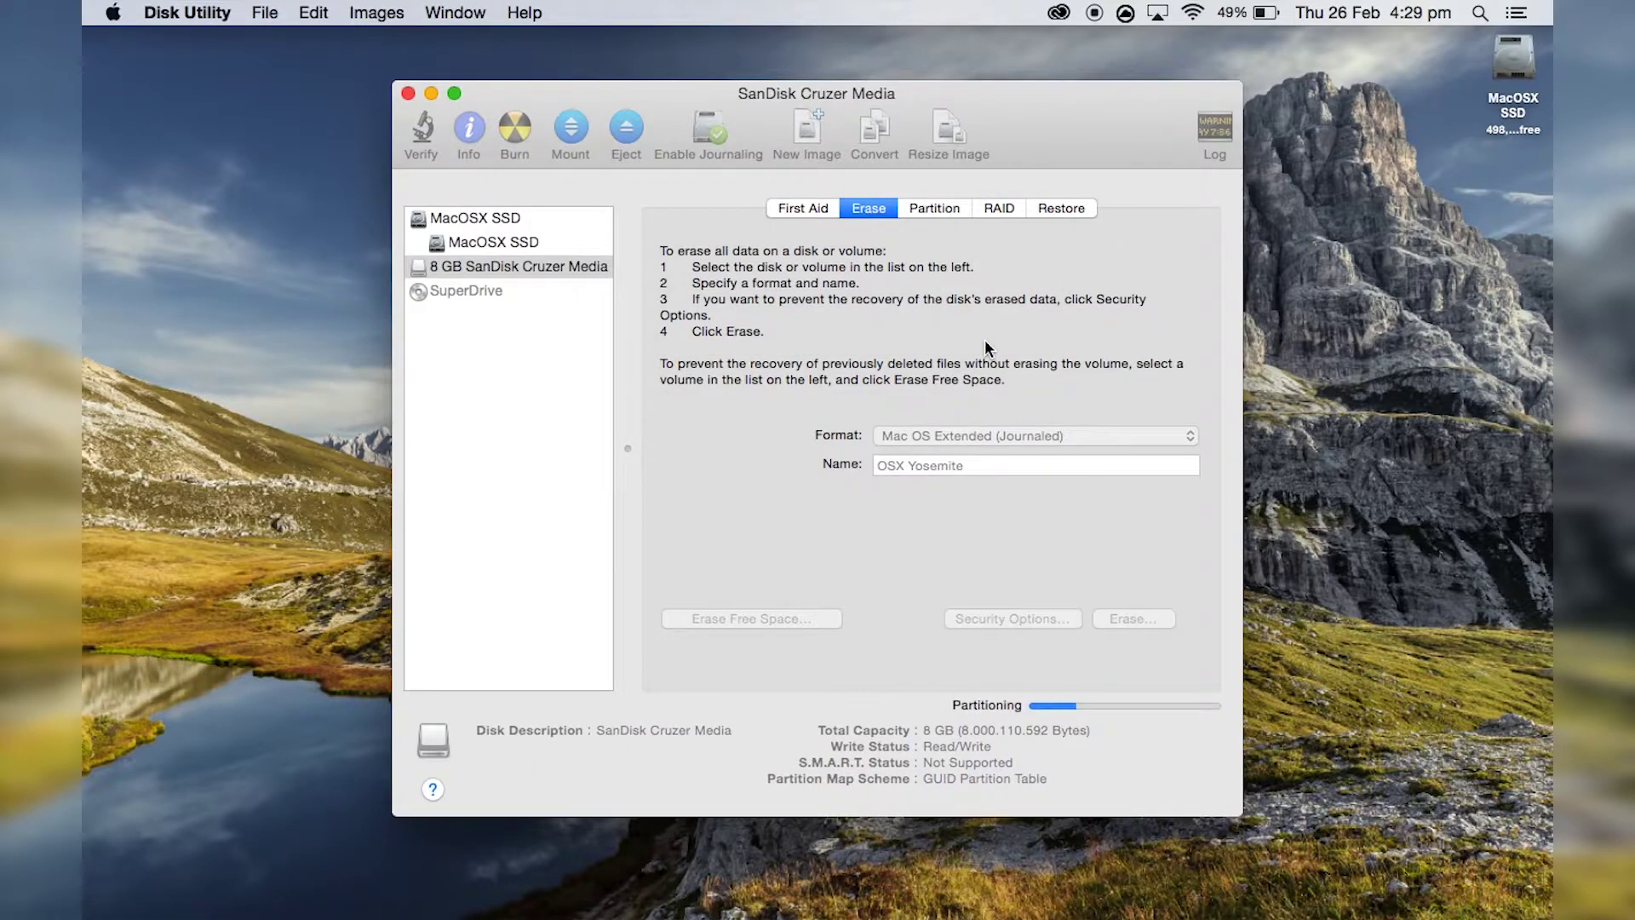
# Apply a 1 Partition layout named 'OSX Yosemite' in Mac OS Extended (Journaled), then close Disk Utility
pyautogui.click(921, 213)
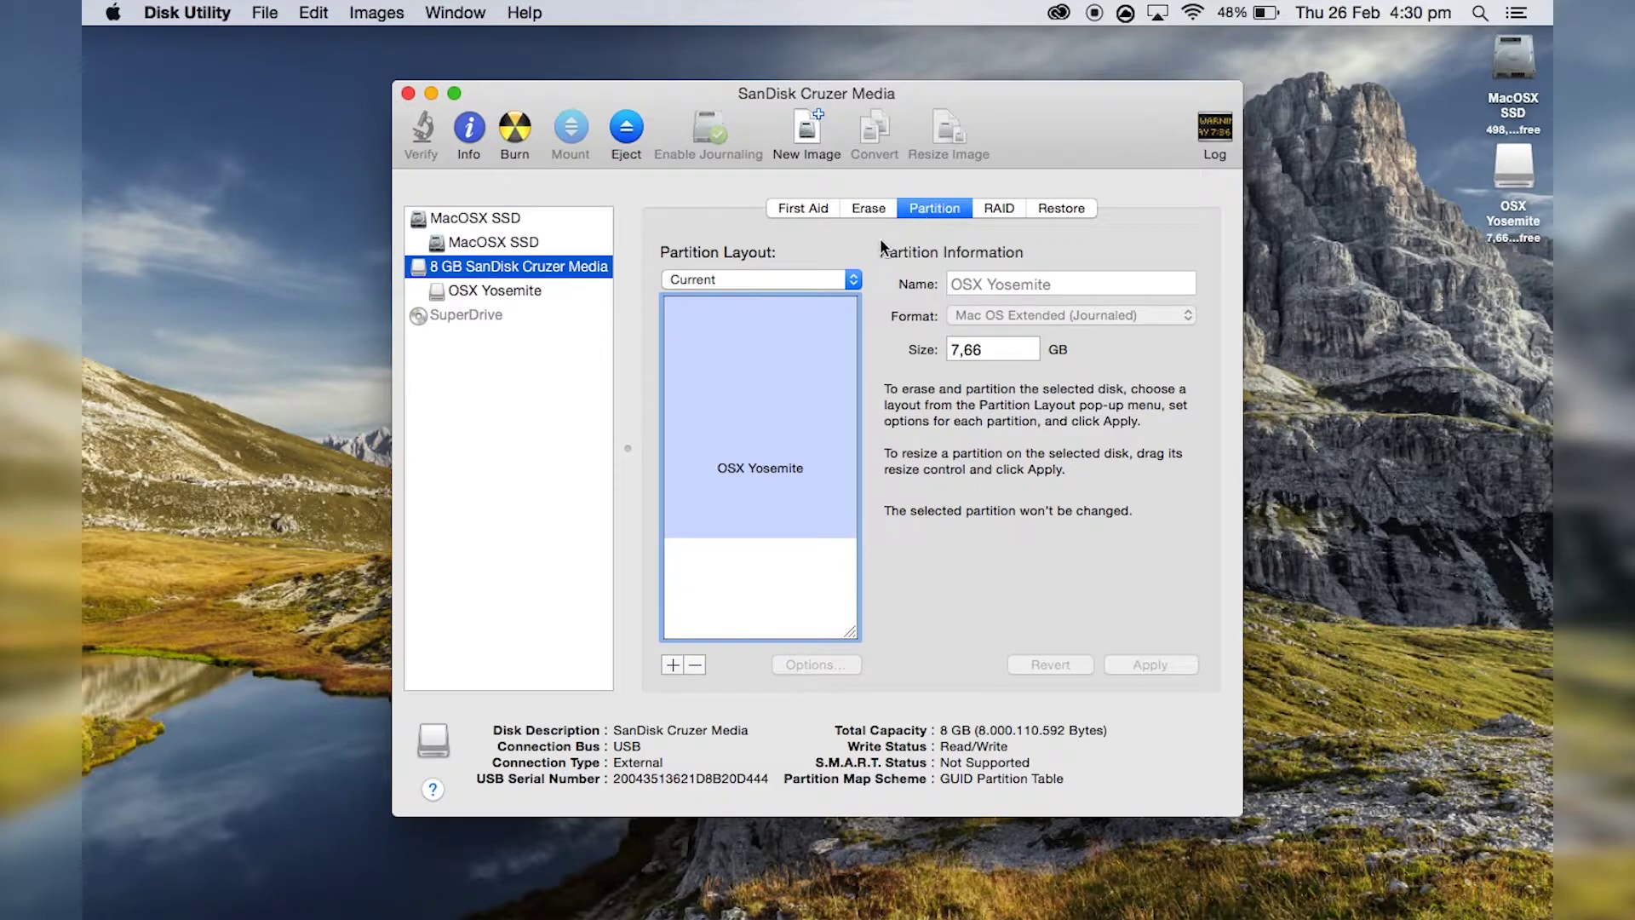
pyautogui.click(853, 280)
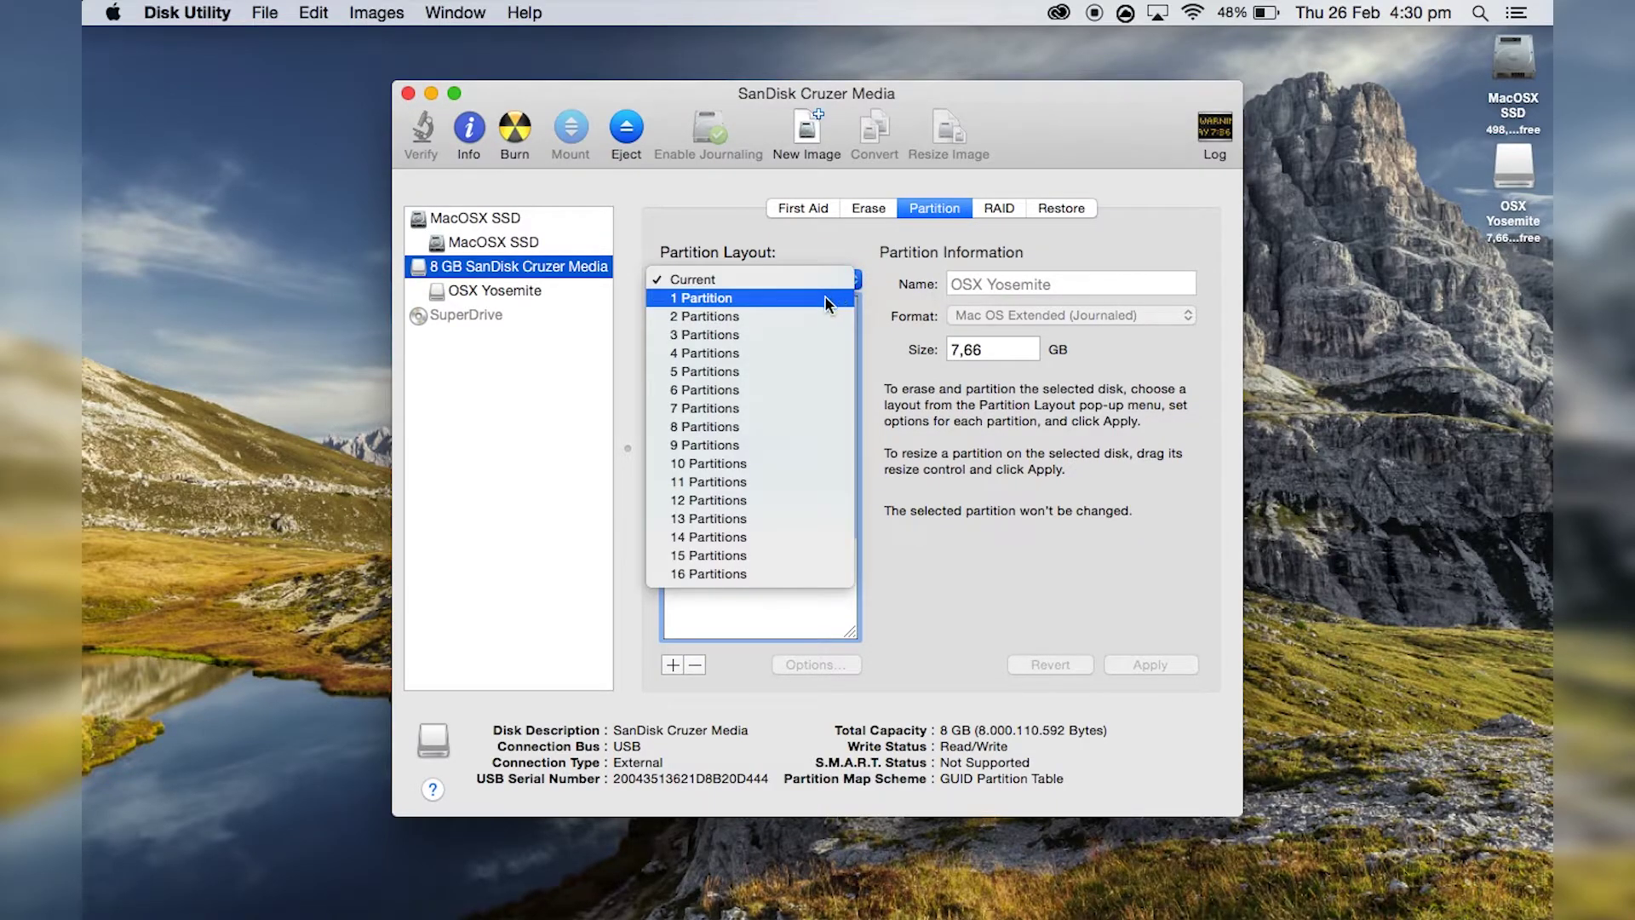
pyautogui.click(795, 300)
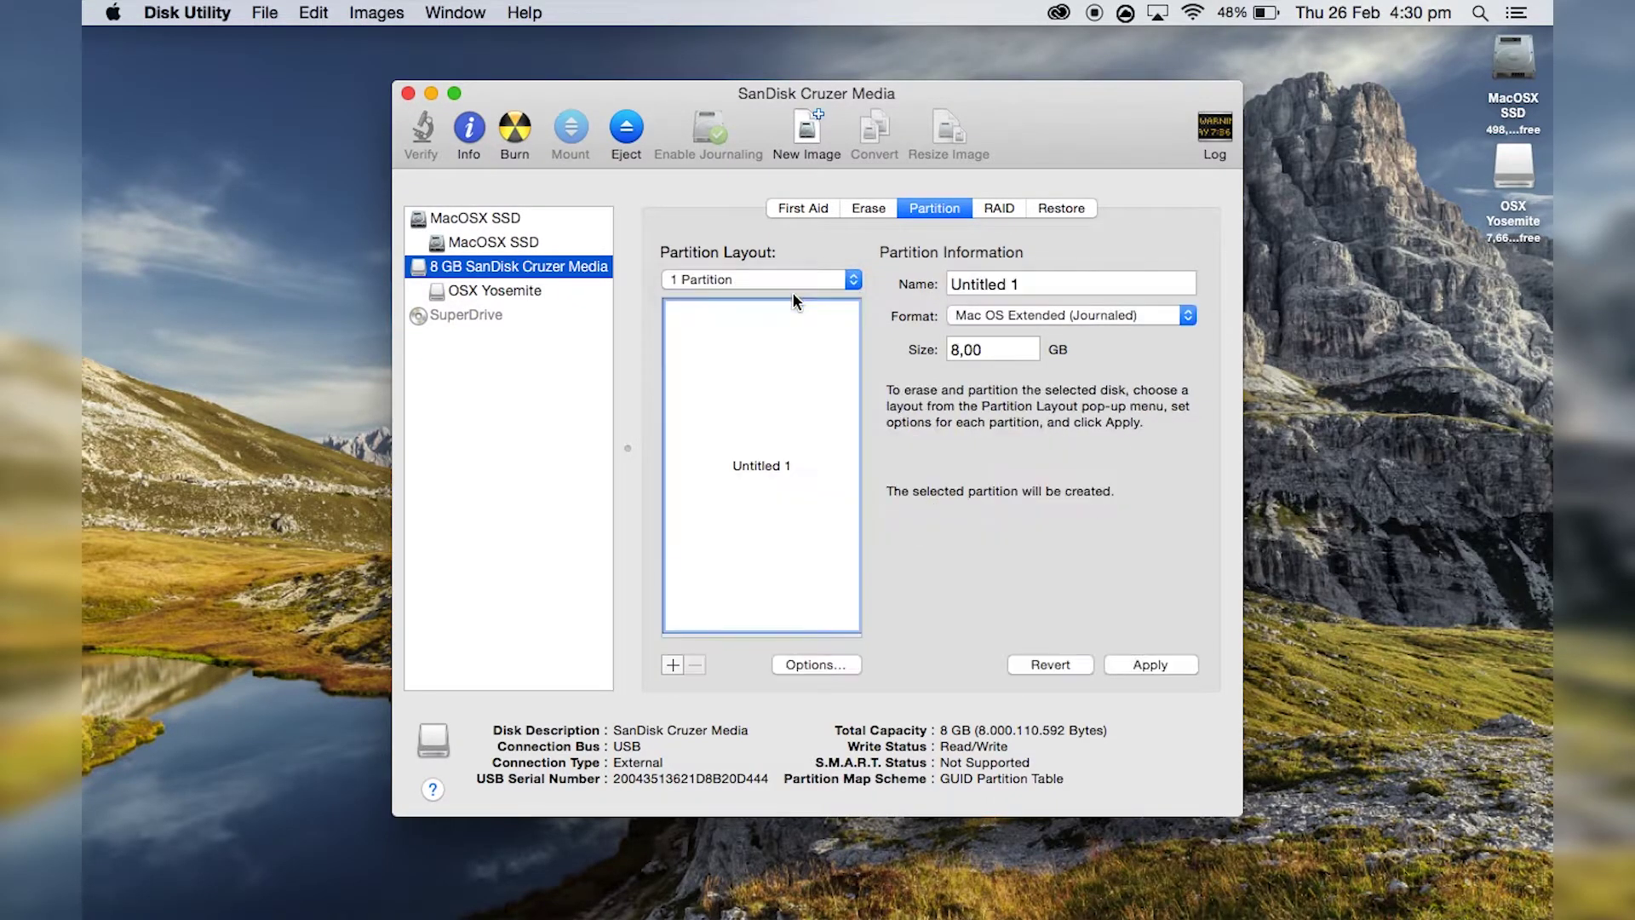
pyautogui.tripleClick(1072, 284)
pyautogui.write('O')
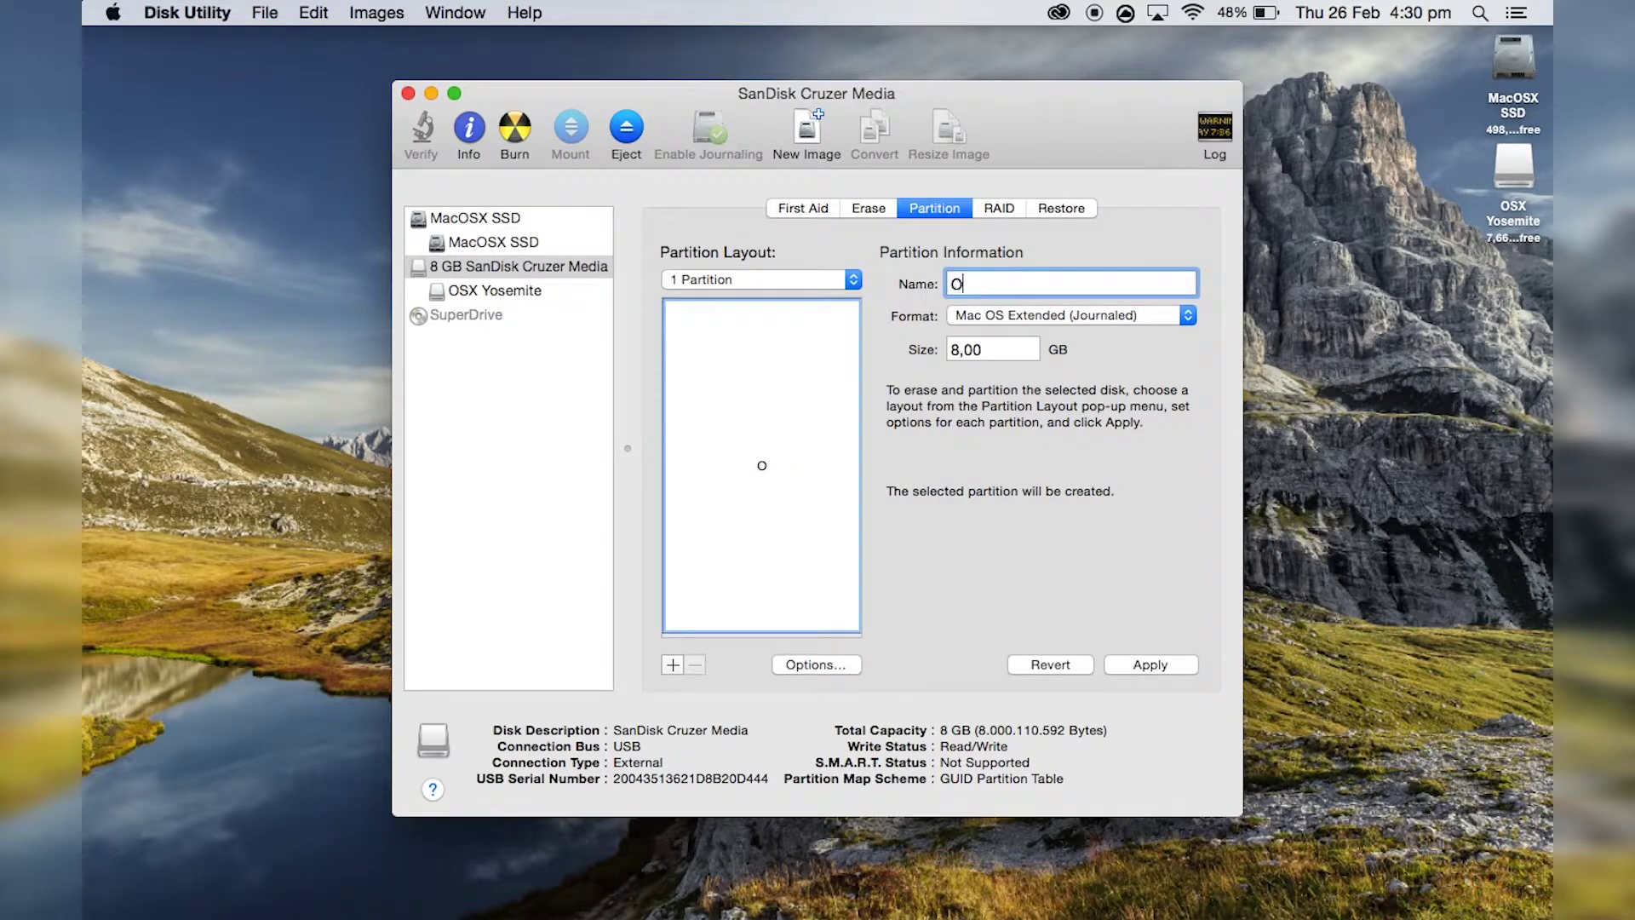
pyautogui.write('SX Yosemite')
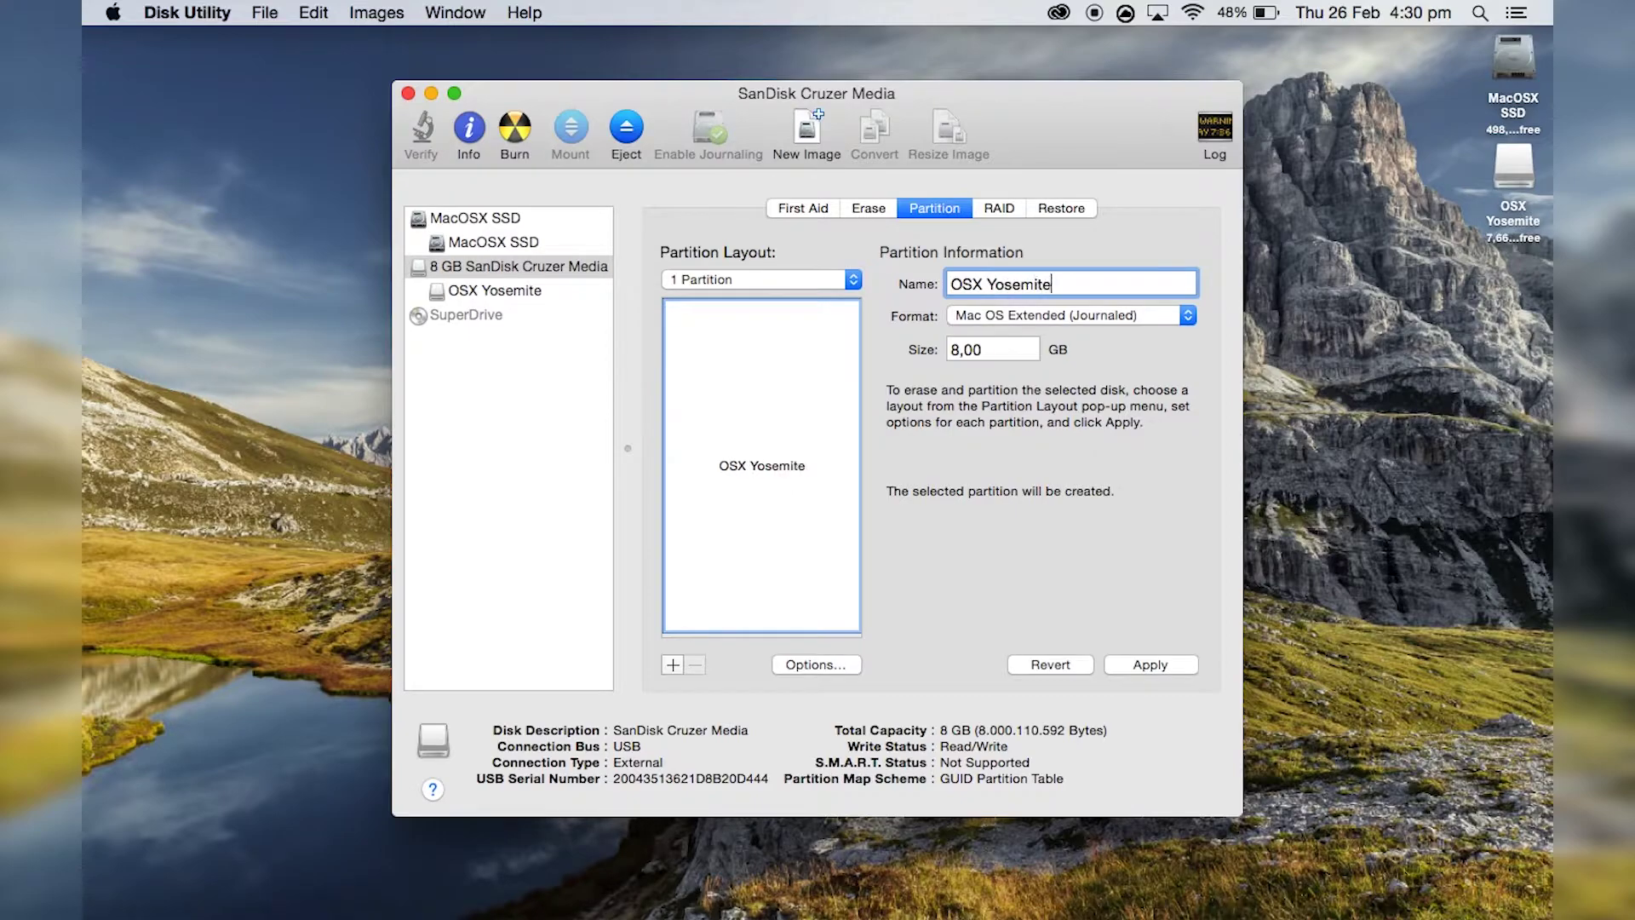
pyautogui.click(1040, 314)
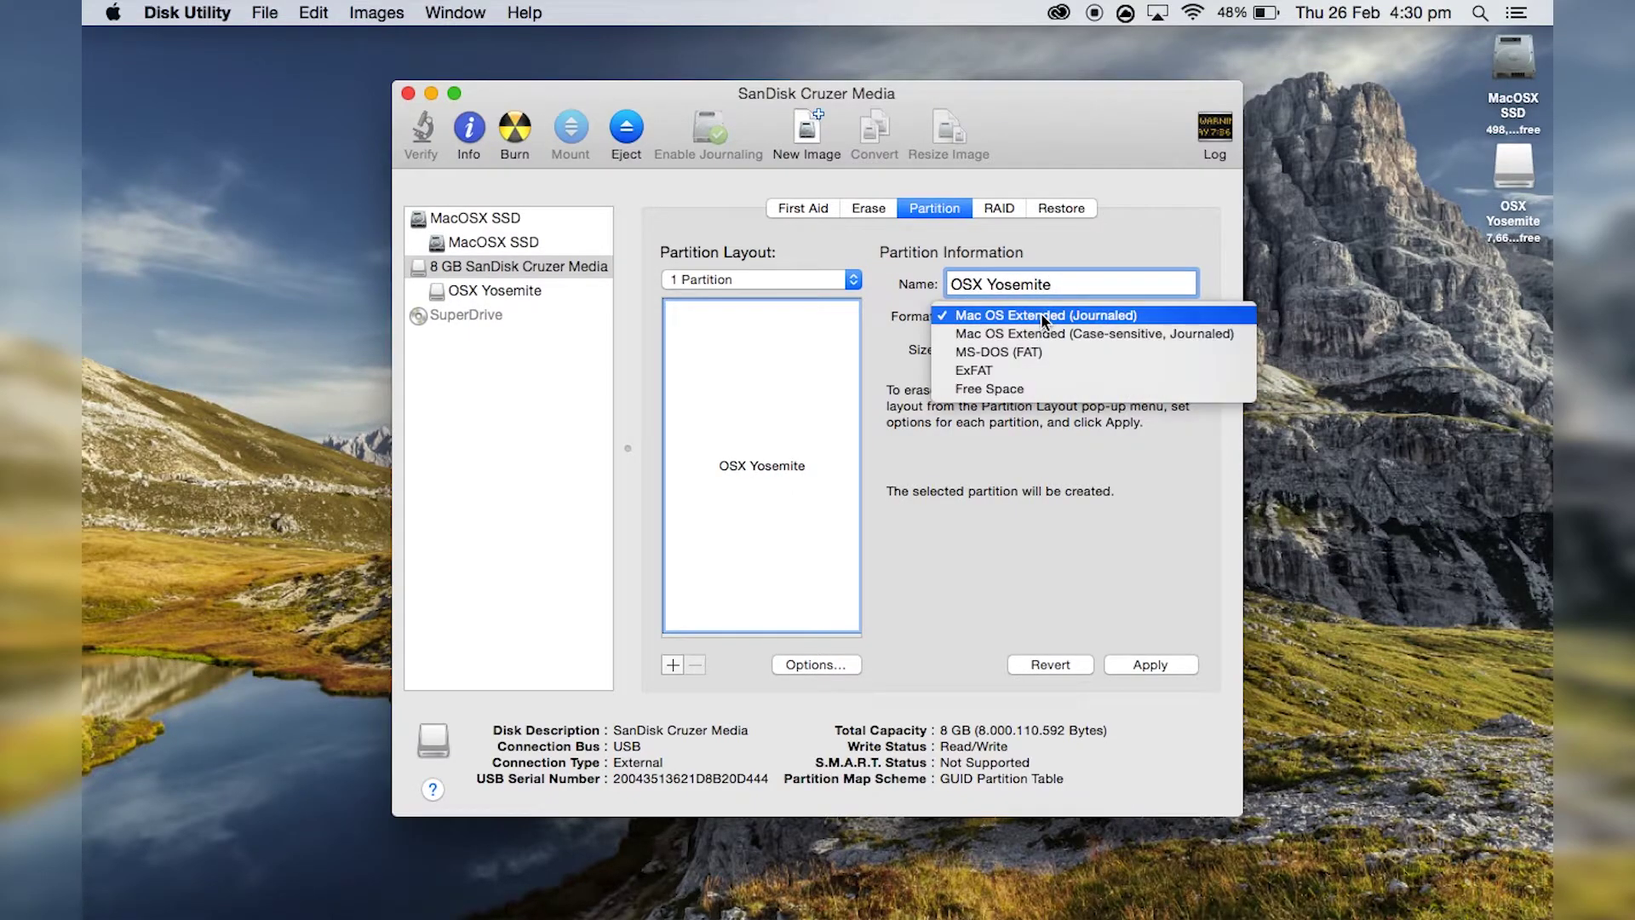
pyautogui.click(1040, 315)
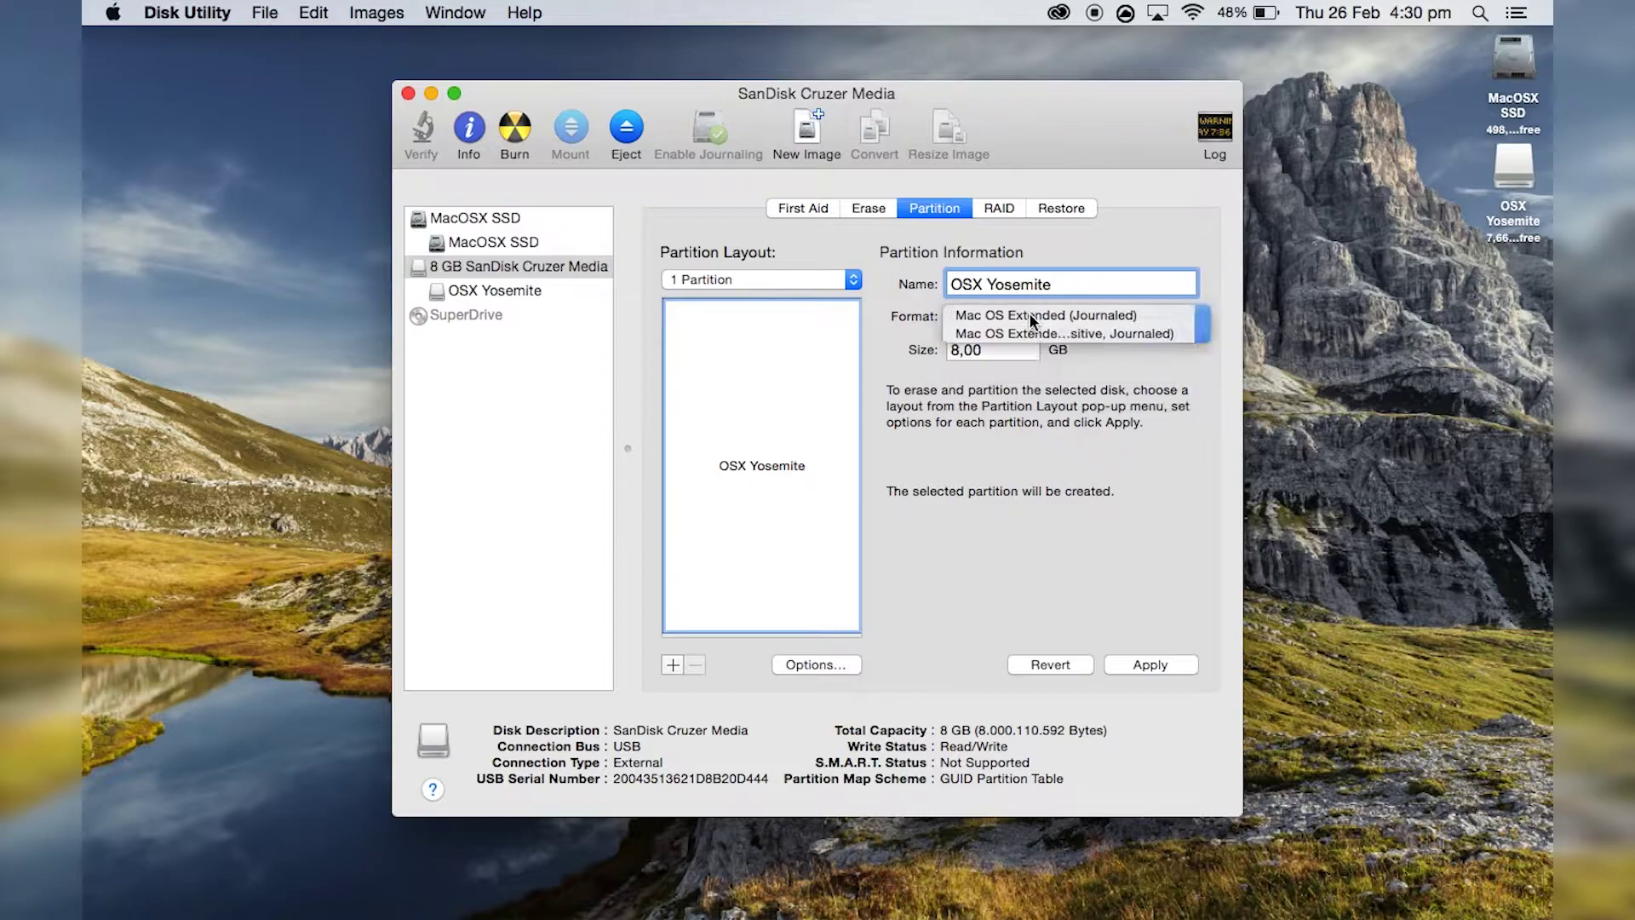
pyautogui.click(1147, 663)
pyautogui.click(988, 403)
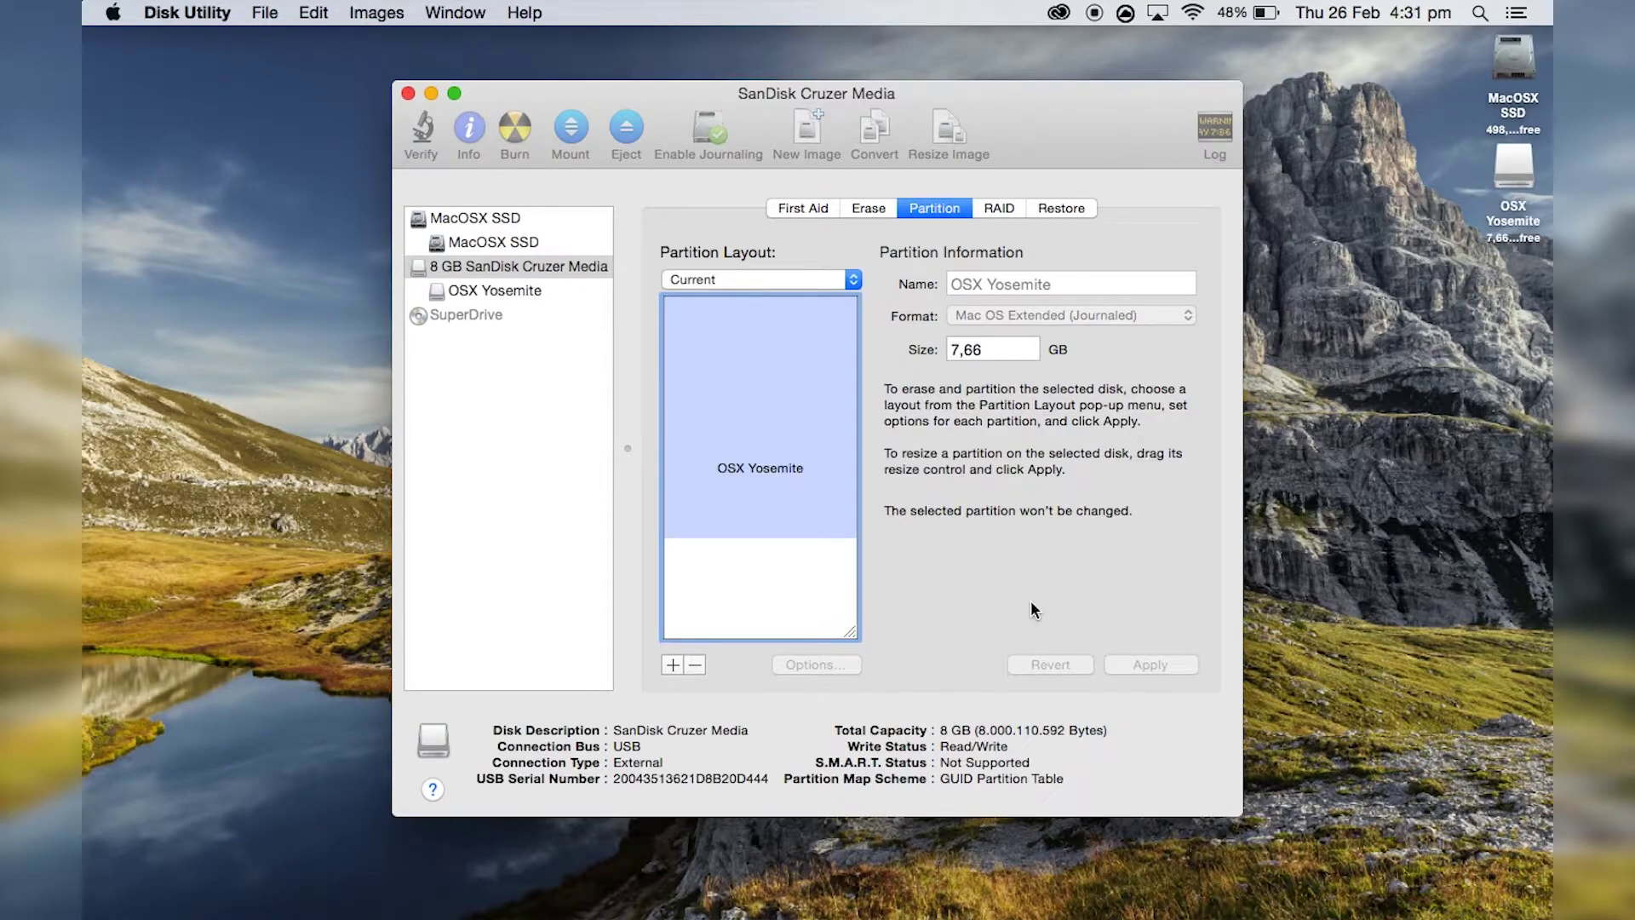
pyautogui.click(408, 93)
# Open OS X Yosemite from the App Store's Quick Links and start downloading the full installer
pyautogui.moveTo(526, 915)
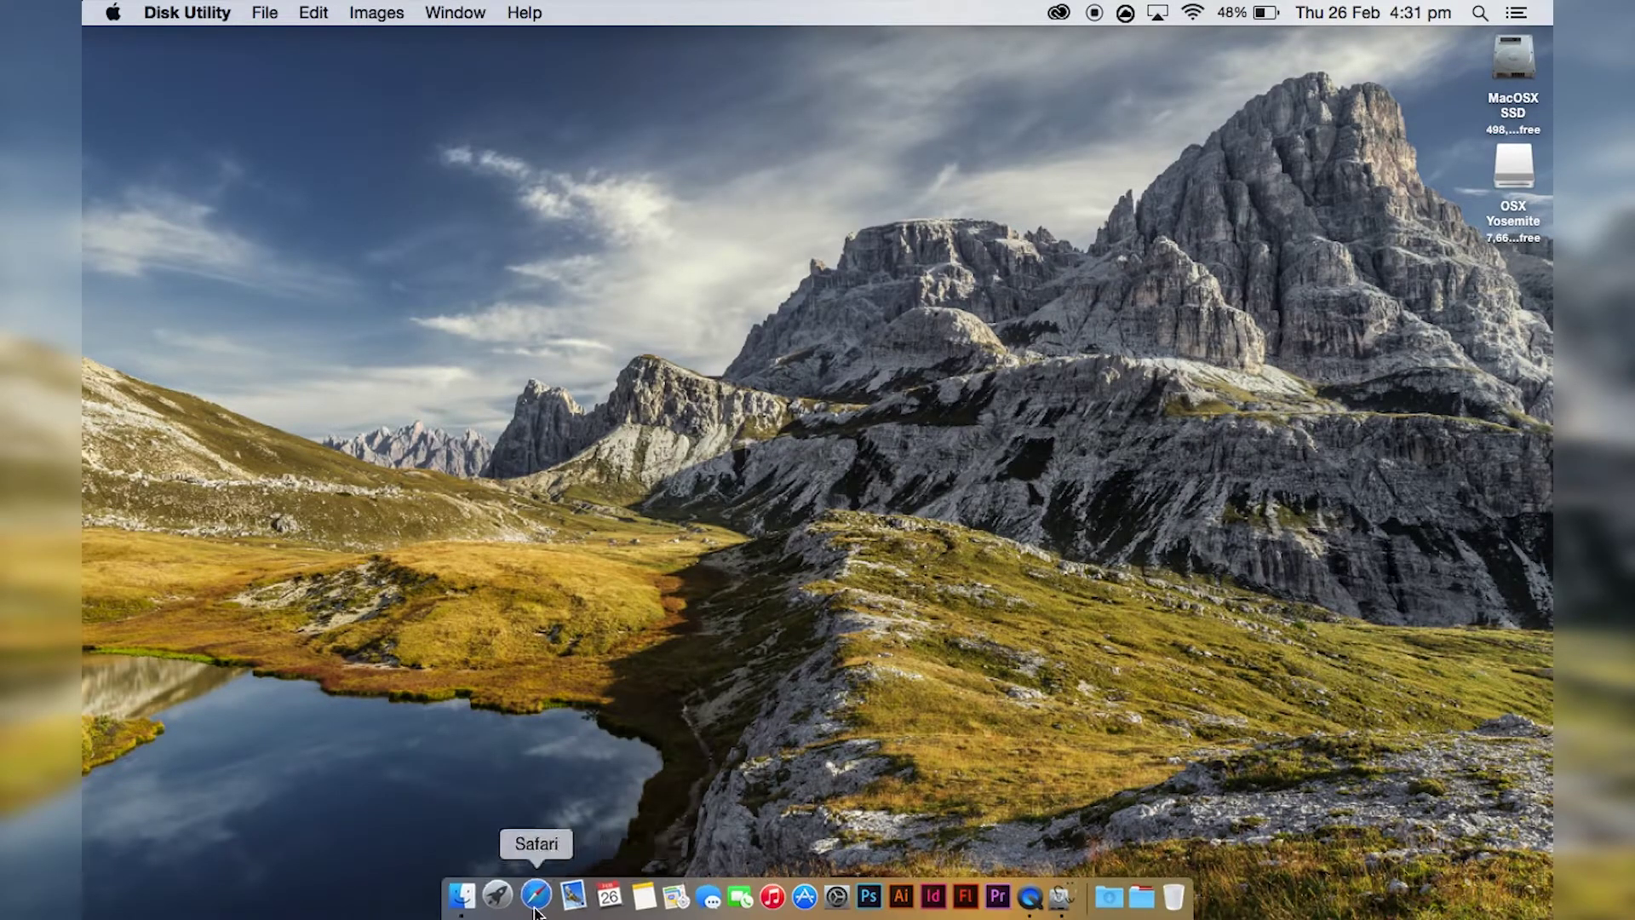
pyautogui.click(805, 896)
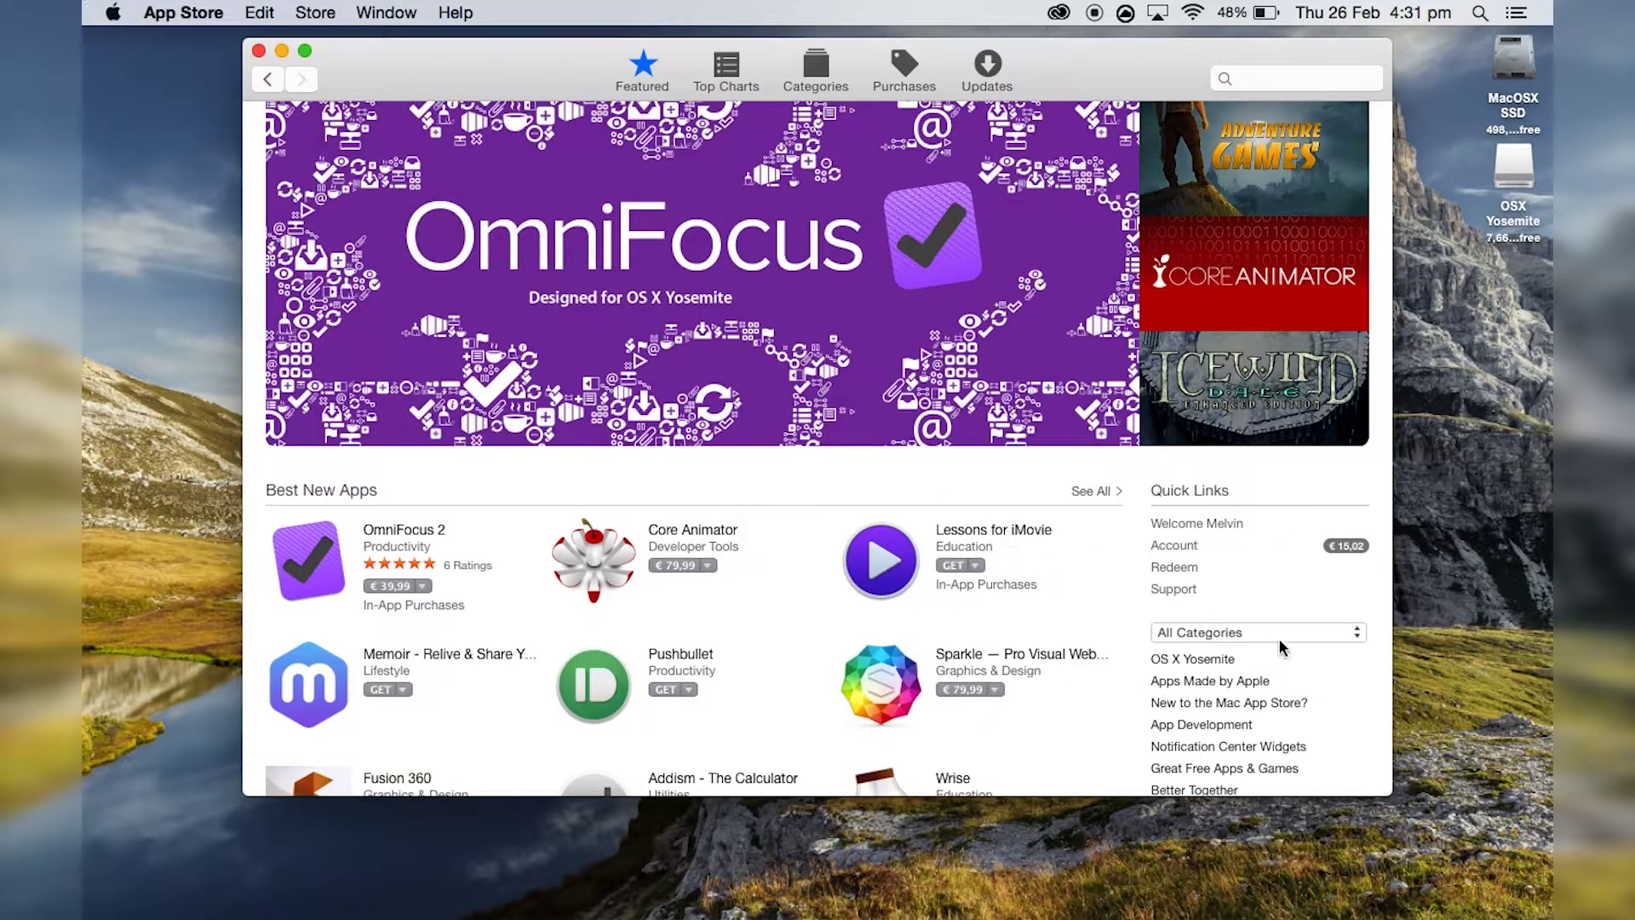
pyautogui.click(1193, 660)
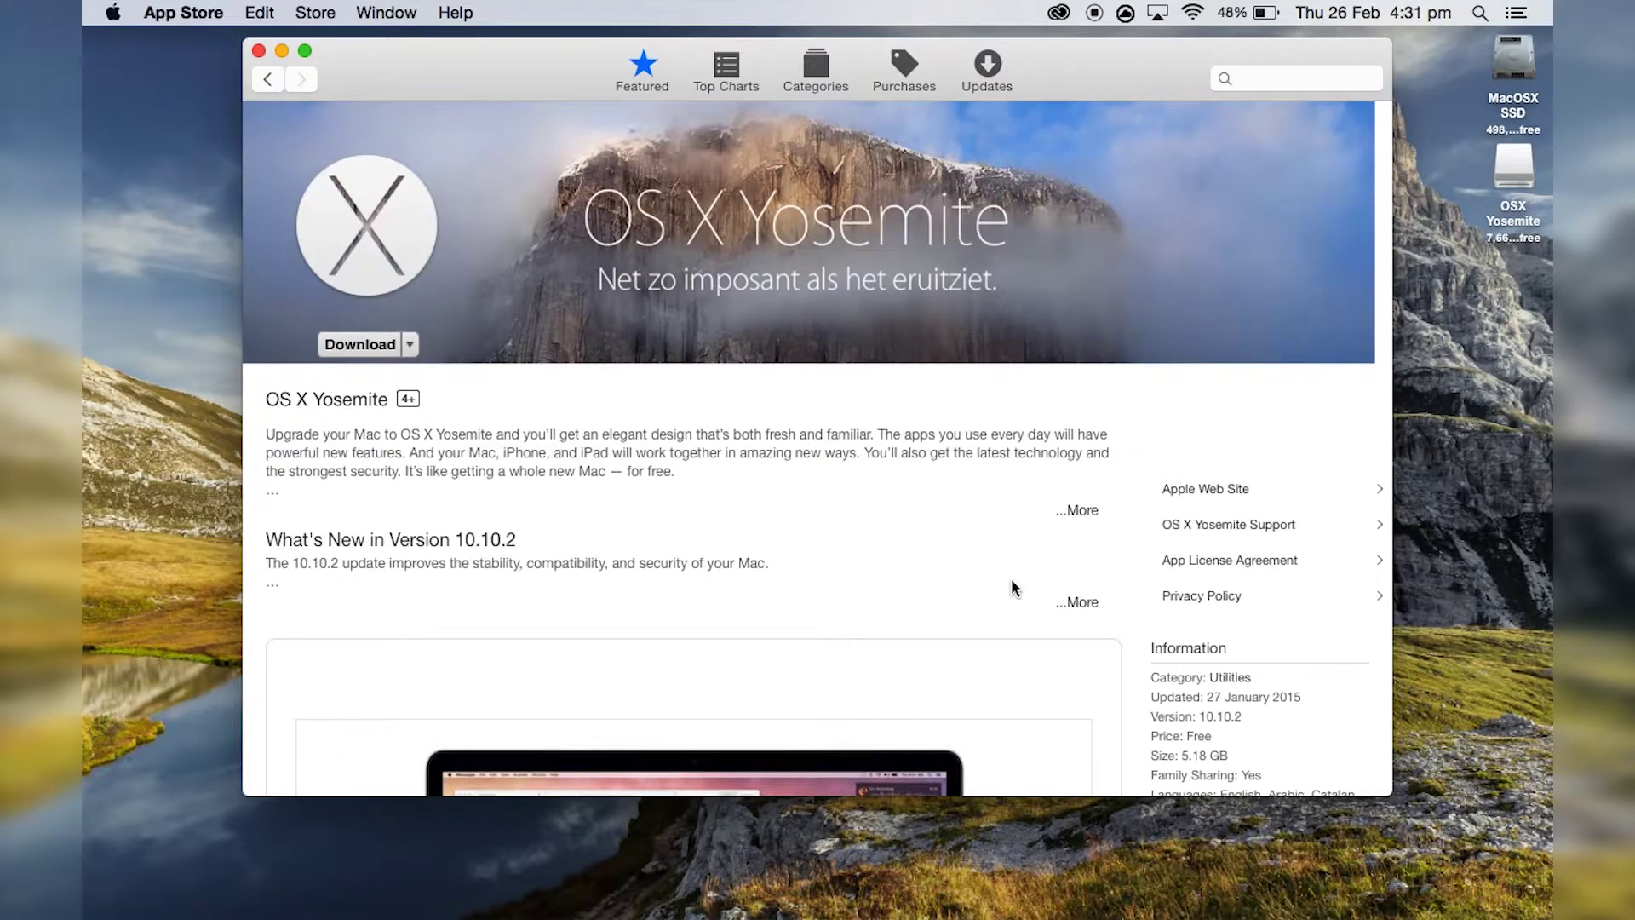
pyautogui.click(356, 345)
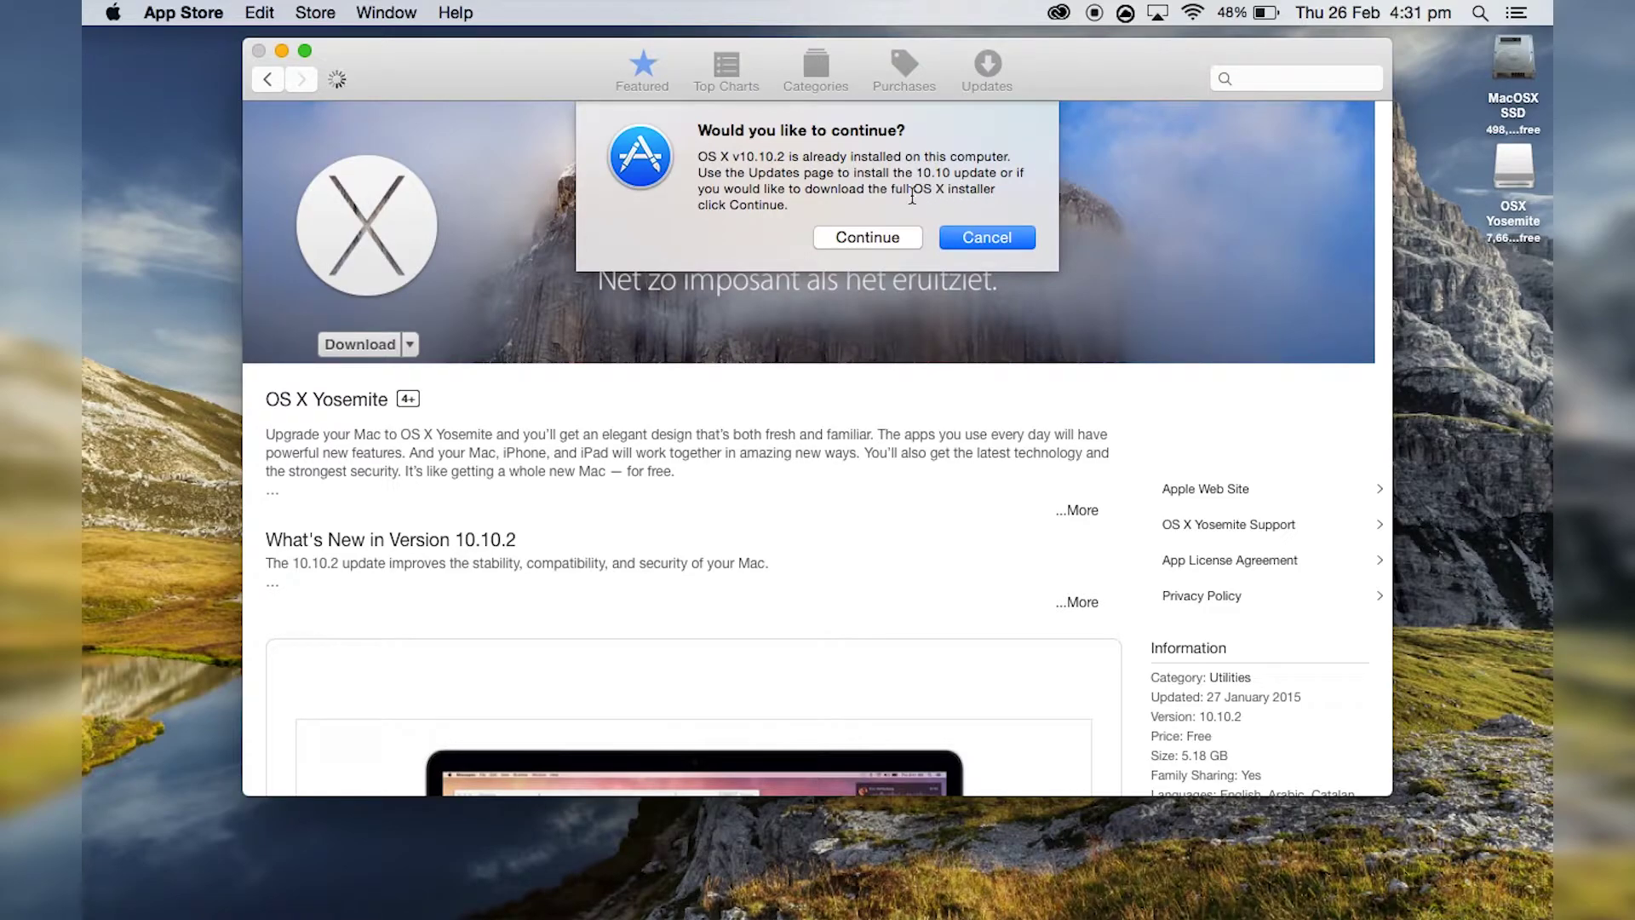
pyautogui.click(876, 239)
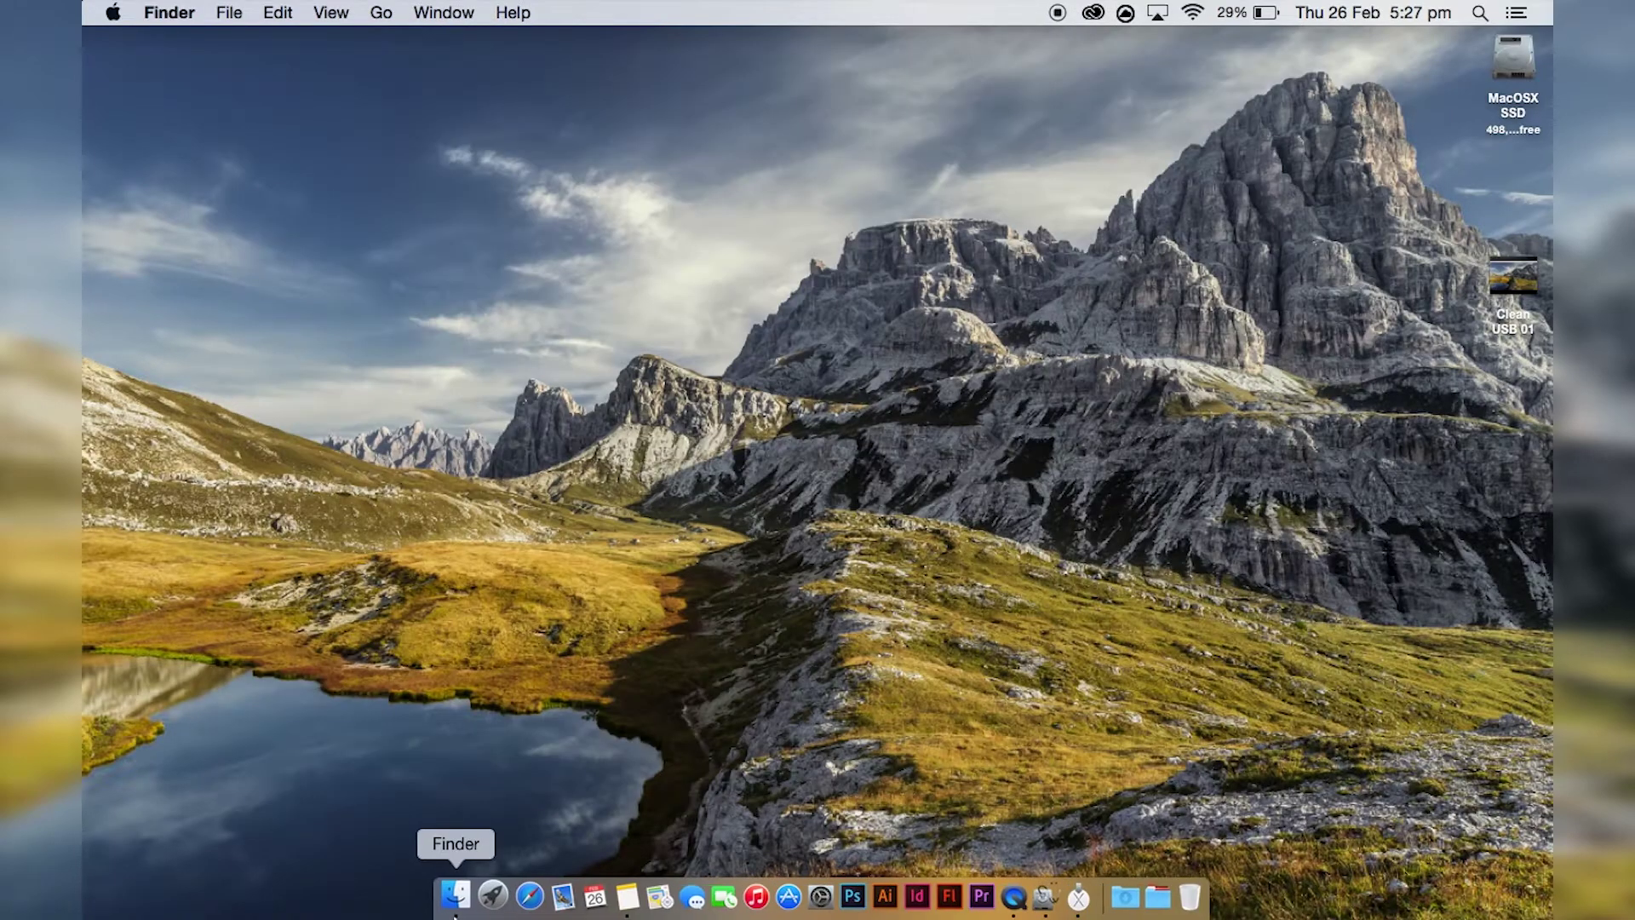
# Show Install OS X Yosemite's package contents and mount Contents/SharedSupport/InstallESD.dmg
pyautogui.click(454, 896)
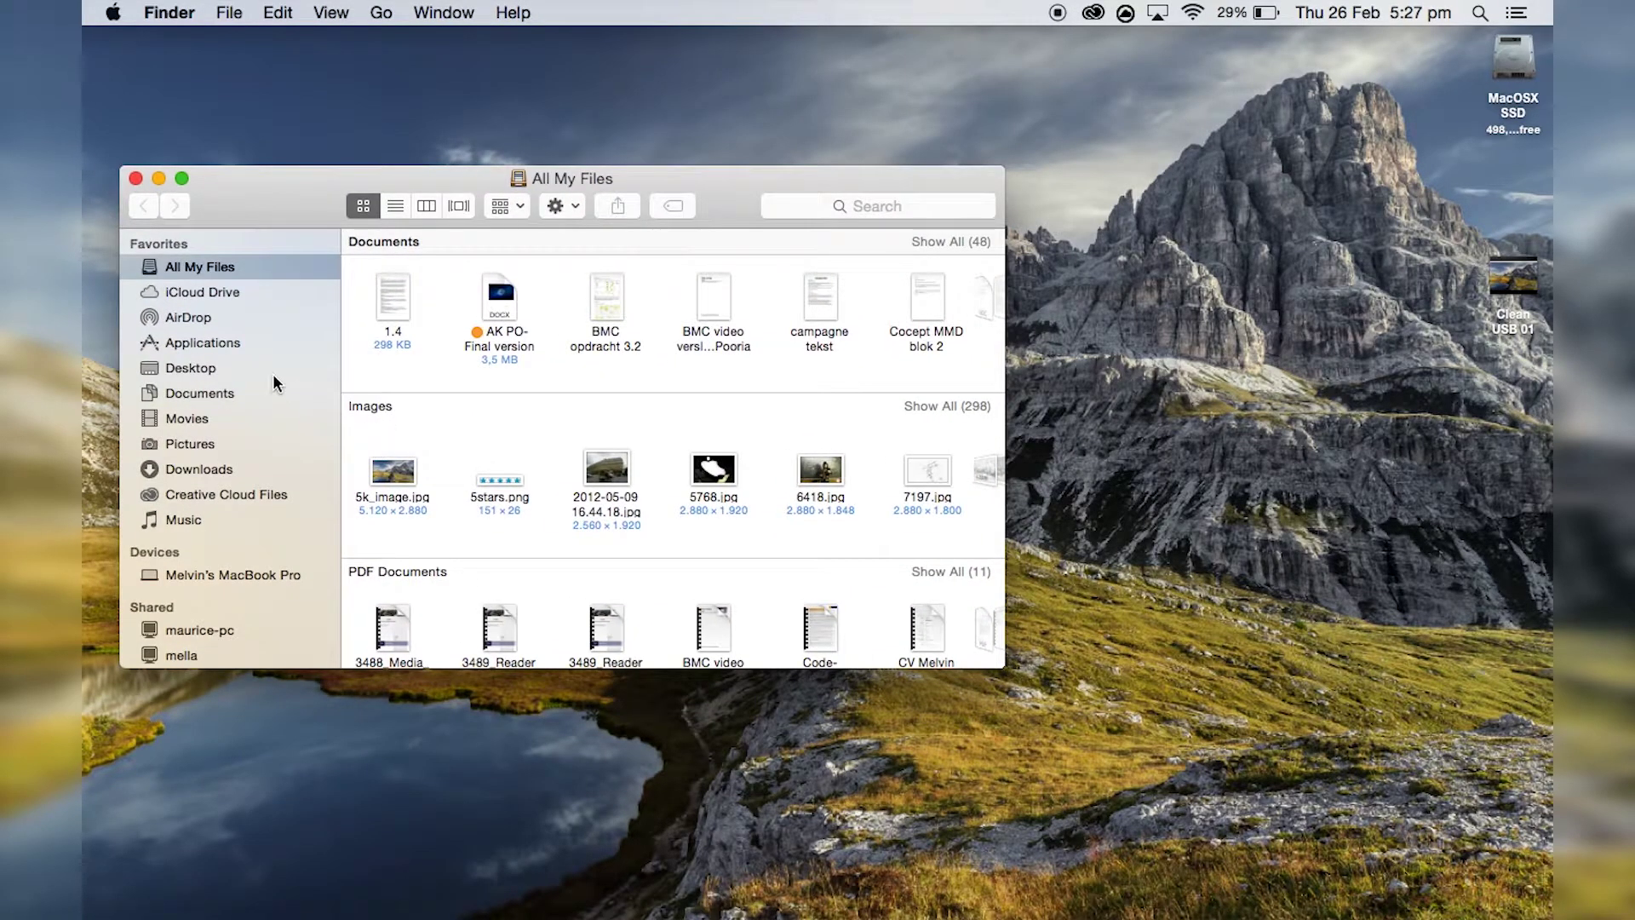
pyautogui.click(239, 342)
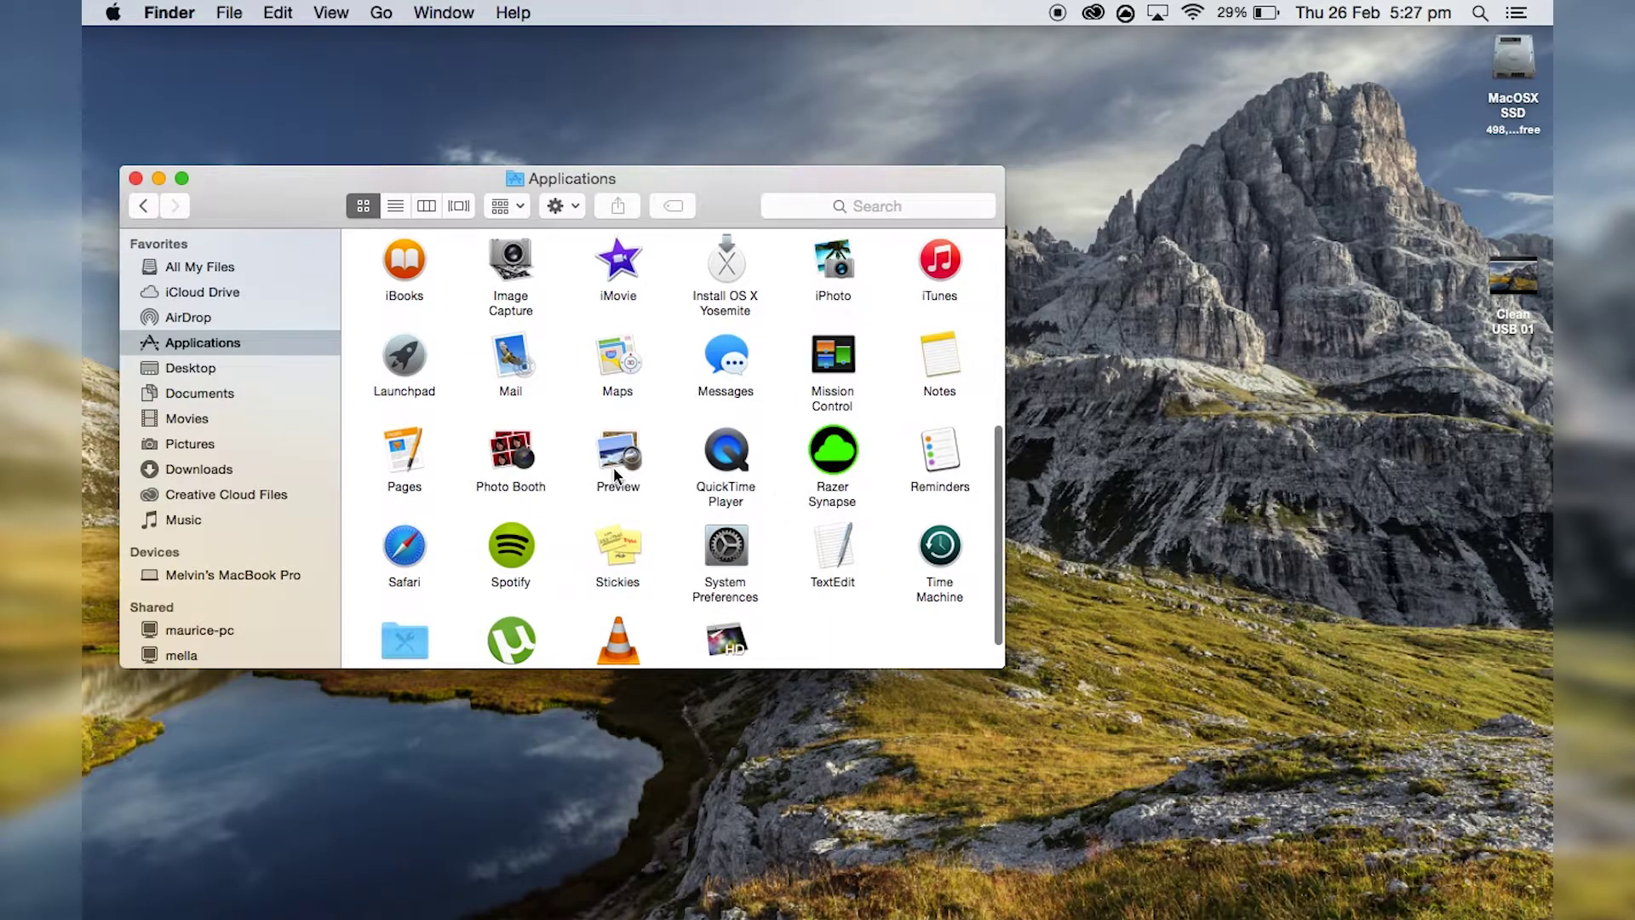
pyautogui.rightClick(723, 270)
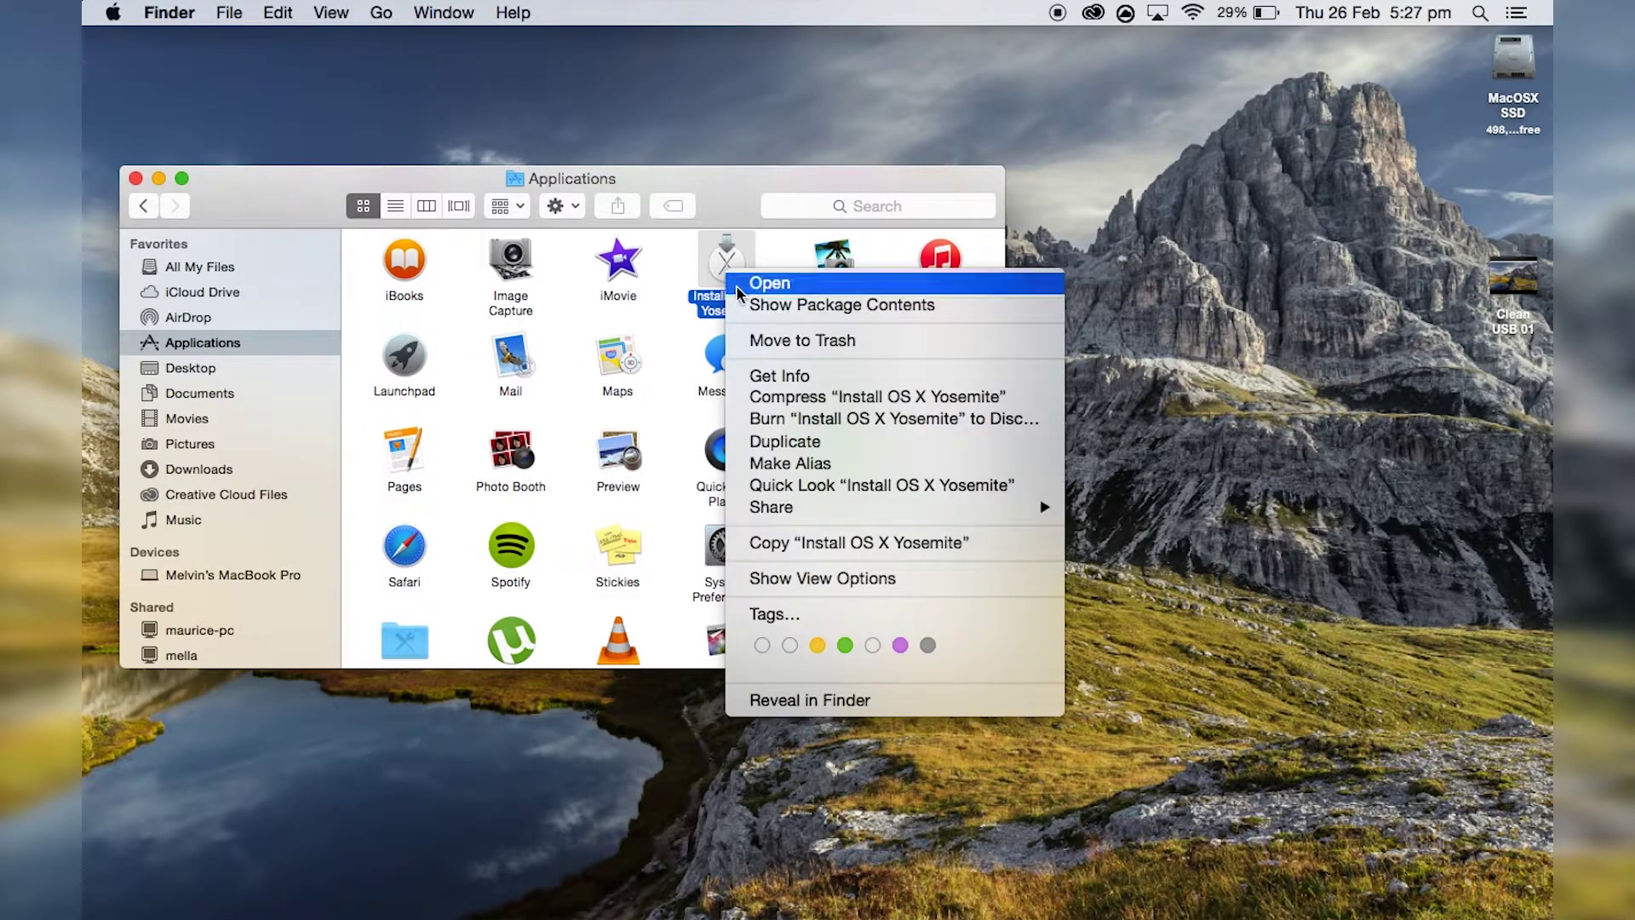
pyautogui.click(741, 305)
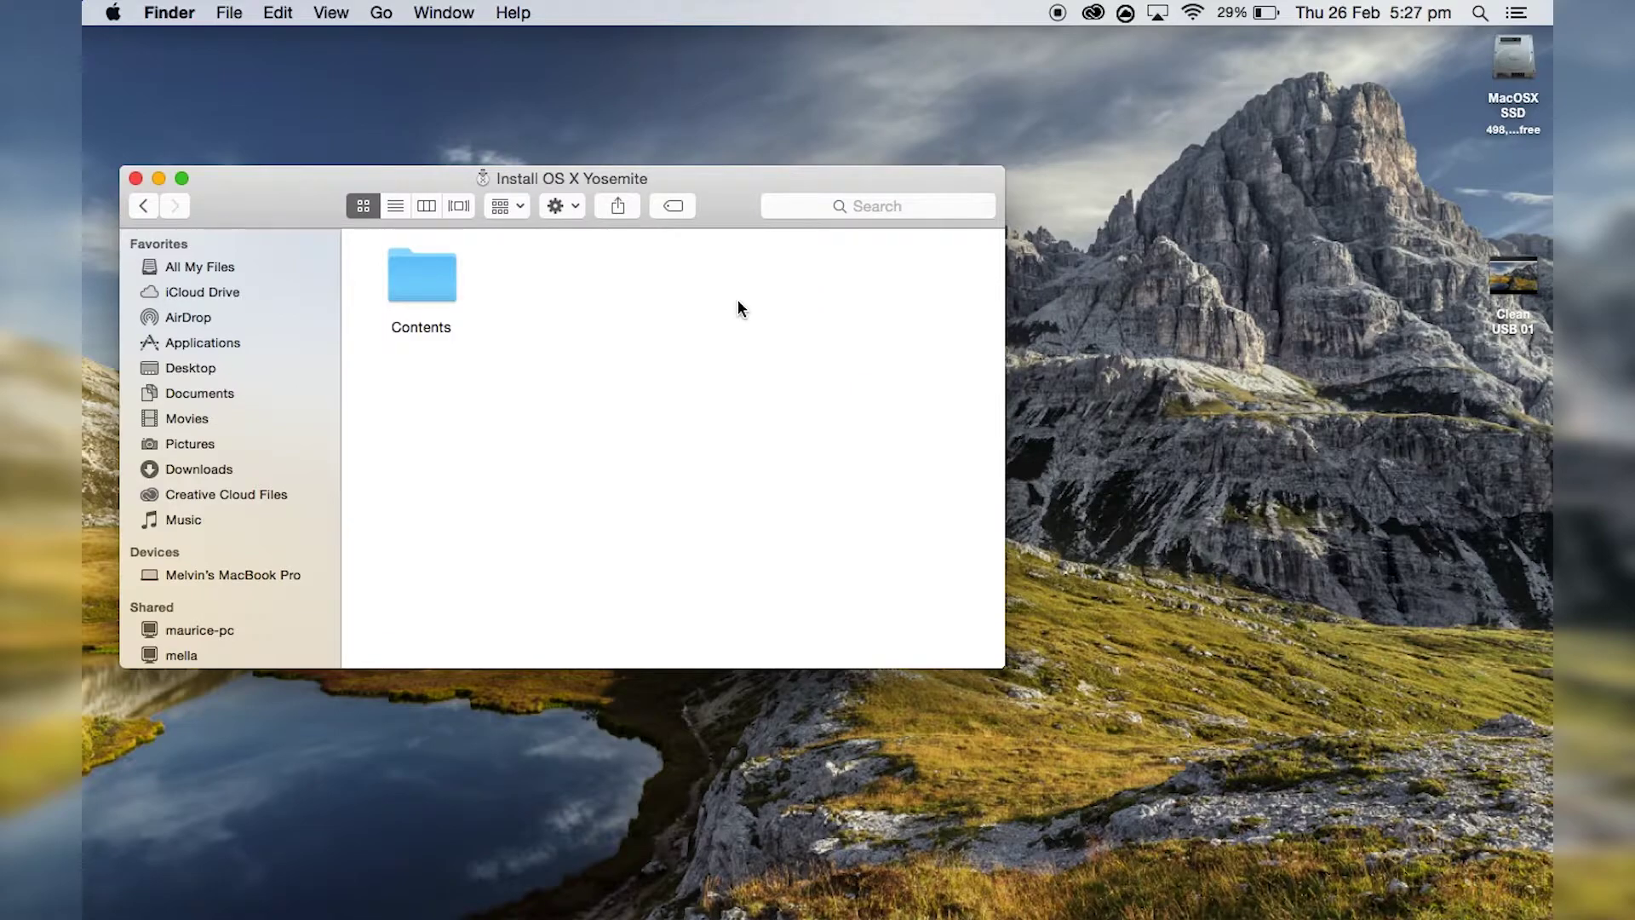
pyautogui.doubleClick(408, 275)
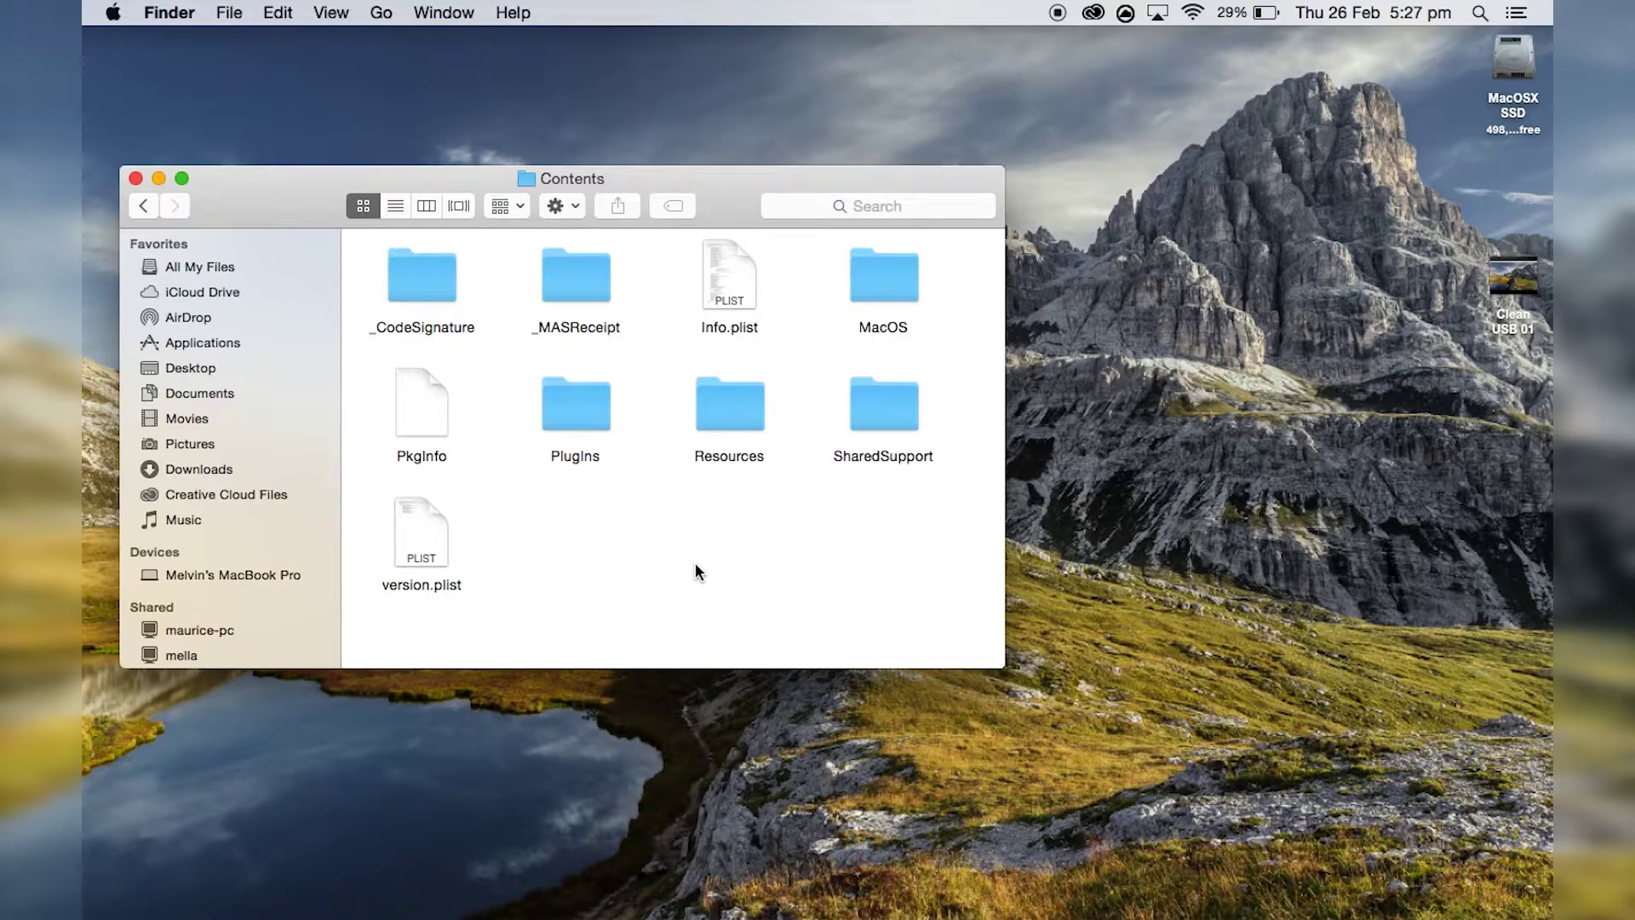
pyautogui.doubleClick(862, 402)
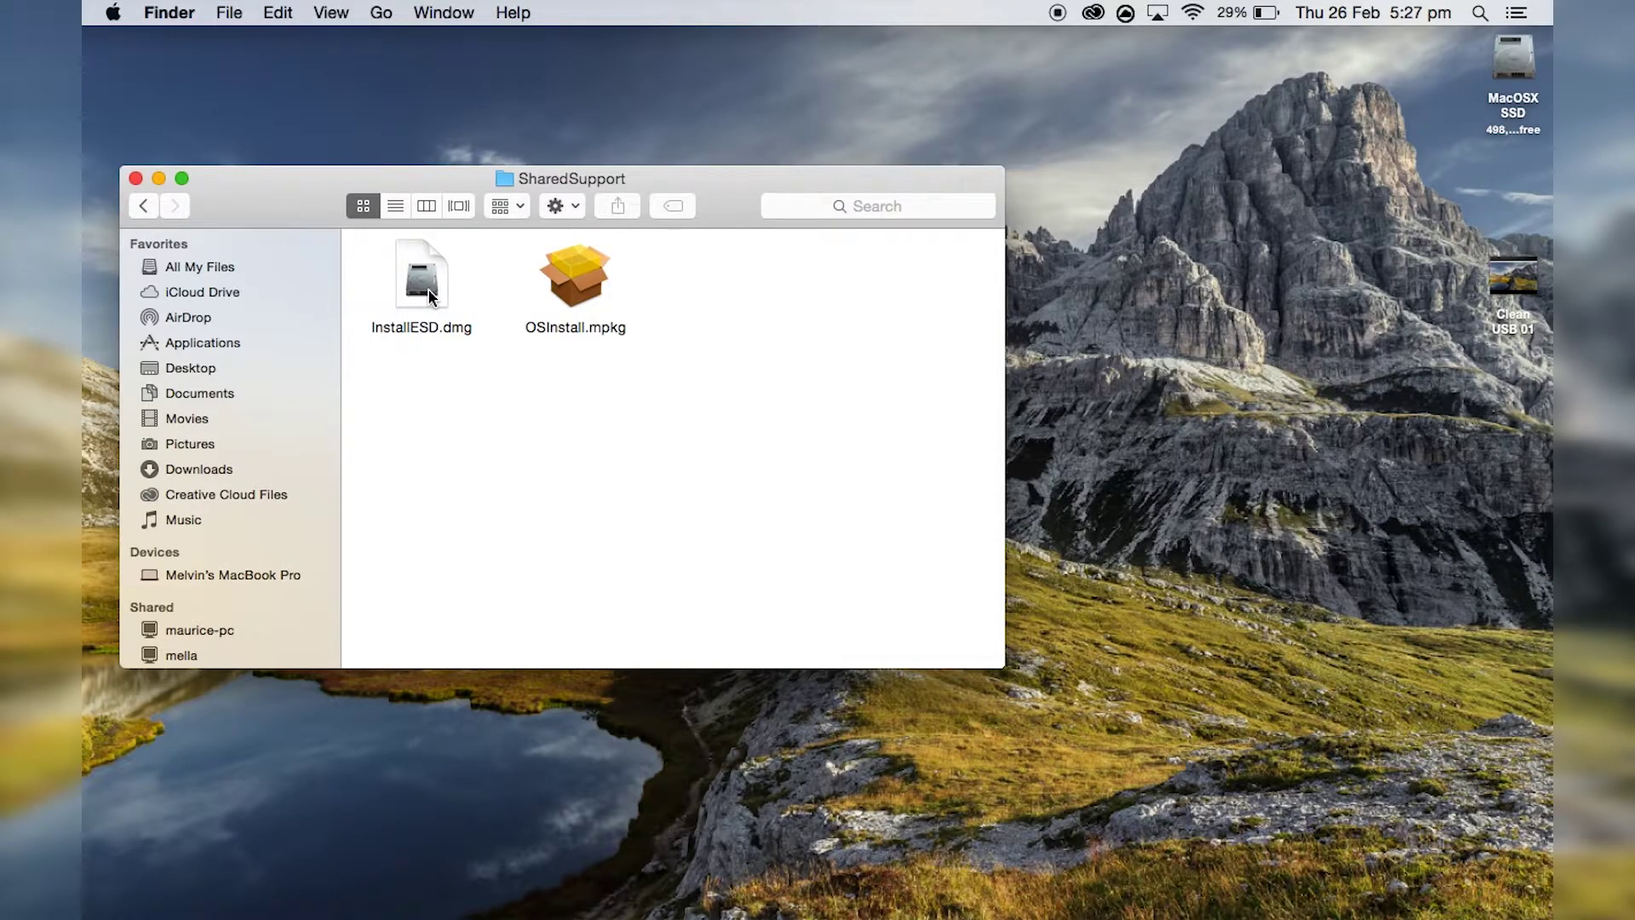
pyautogui.doubleClick(423, 281)
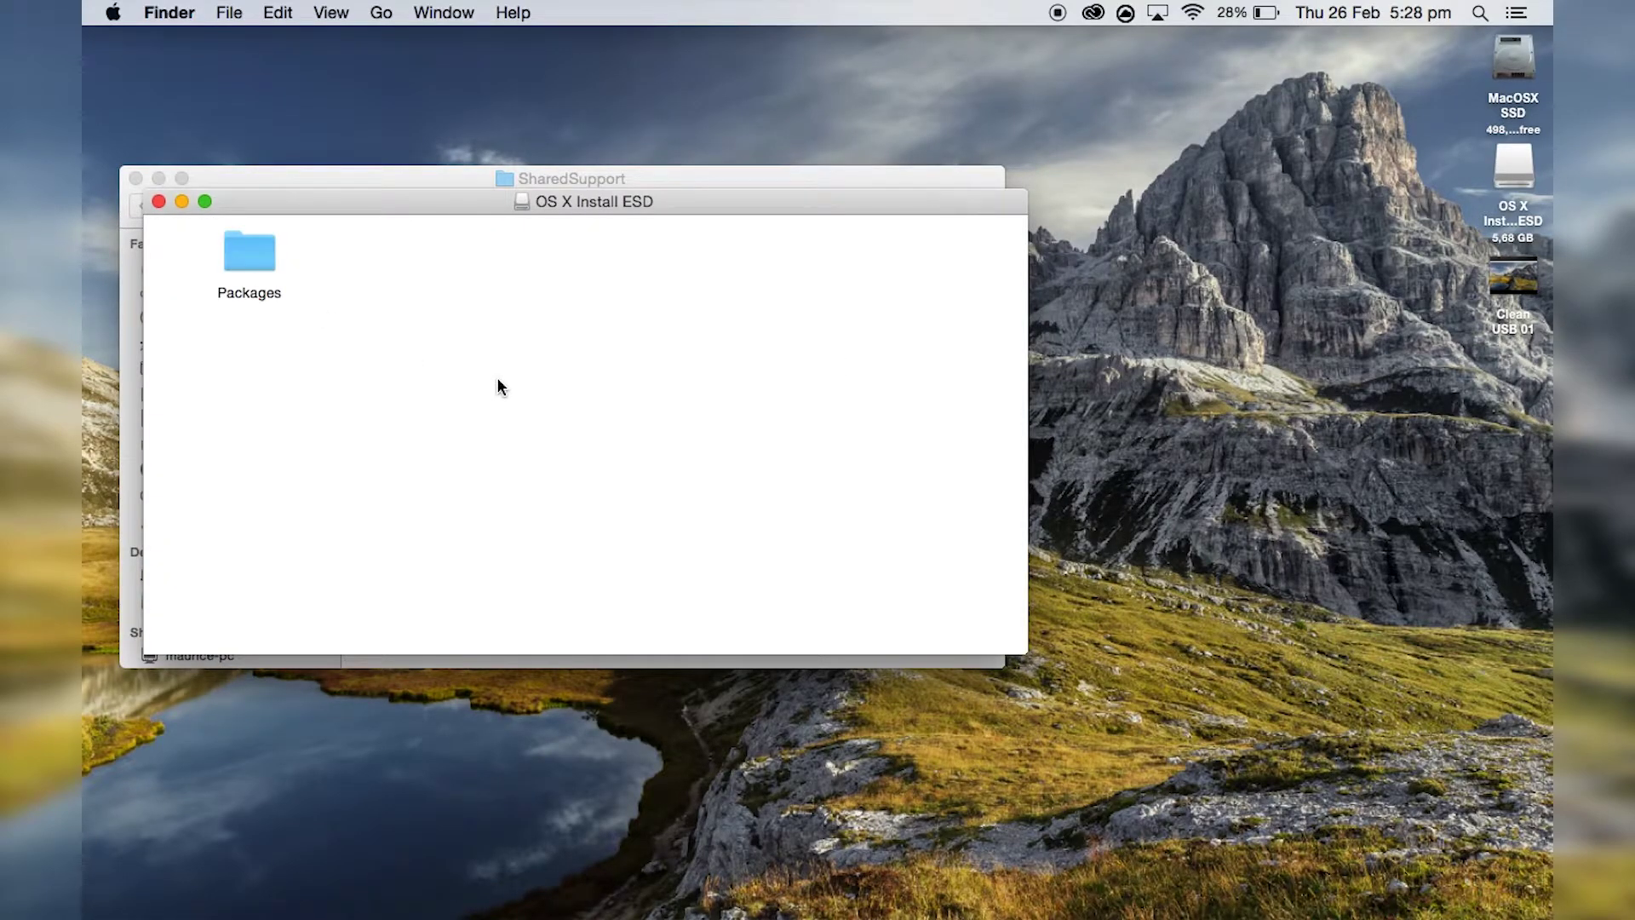
# Launch Terminal through Spotlight search 'ter'
pyautogui.press('super+space')
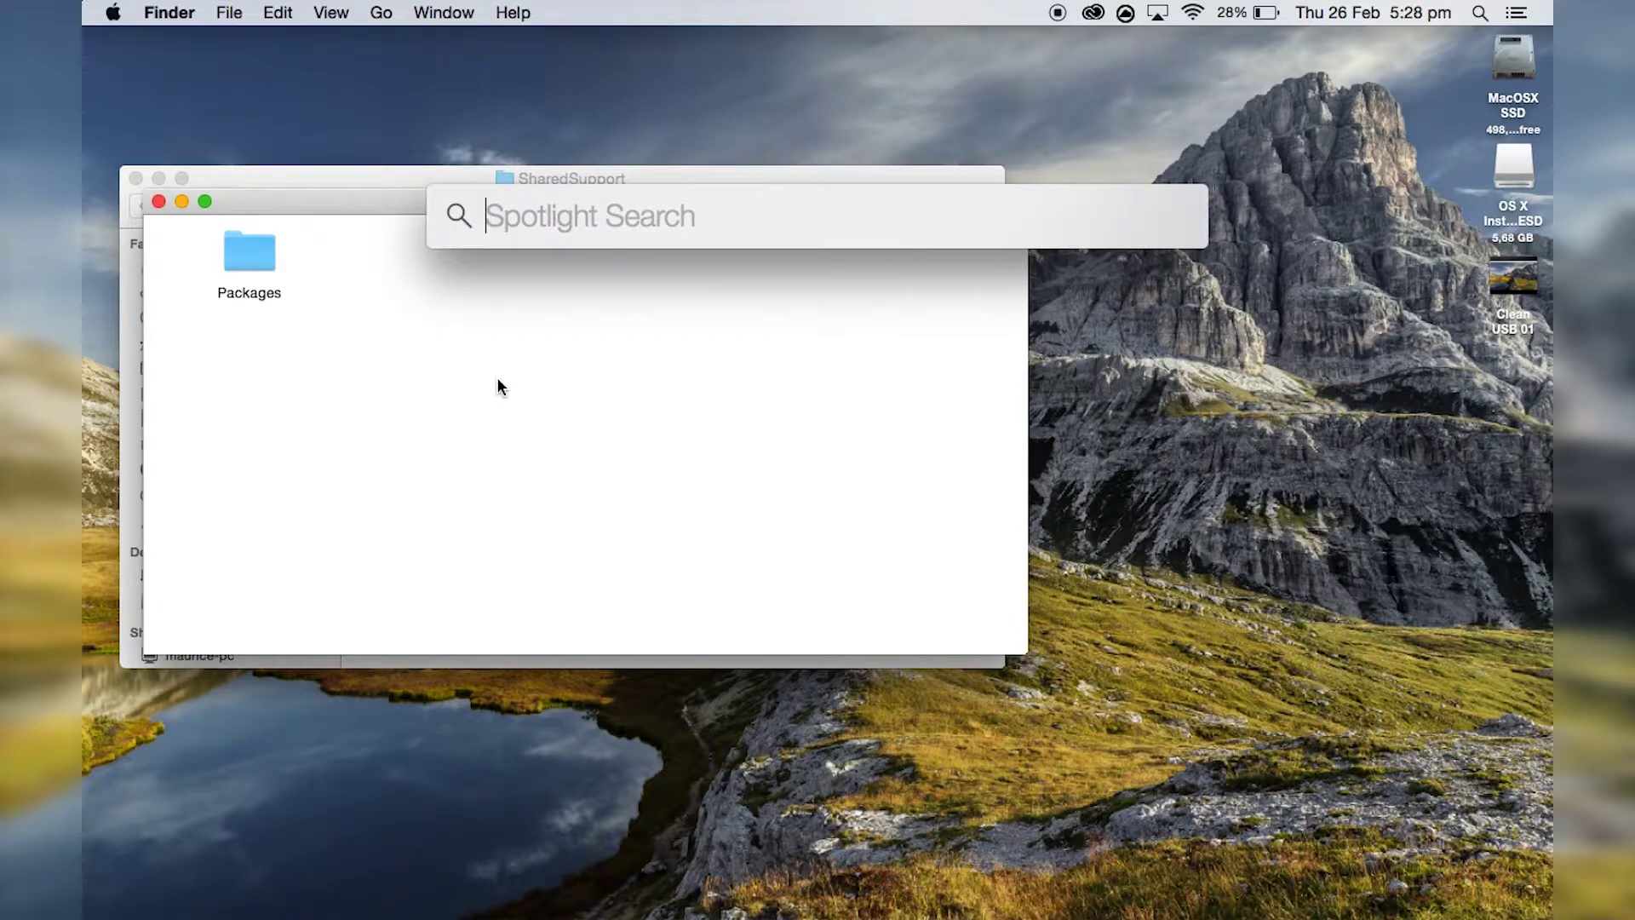
pyautogui.write('ter')
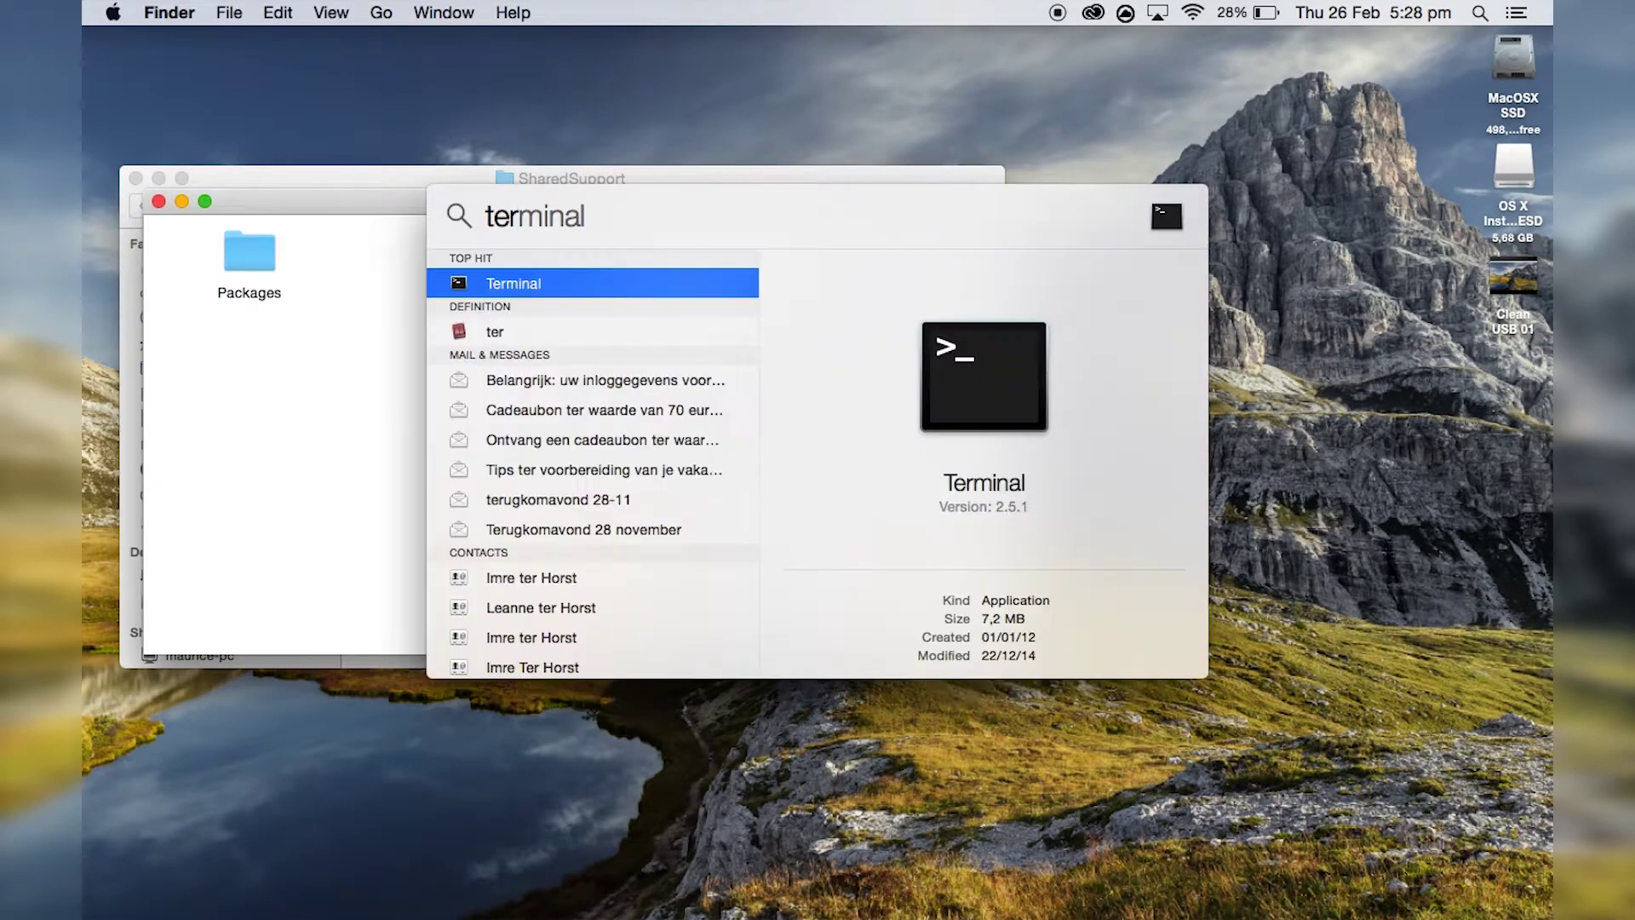
pyautogui.press('Return')
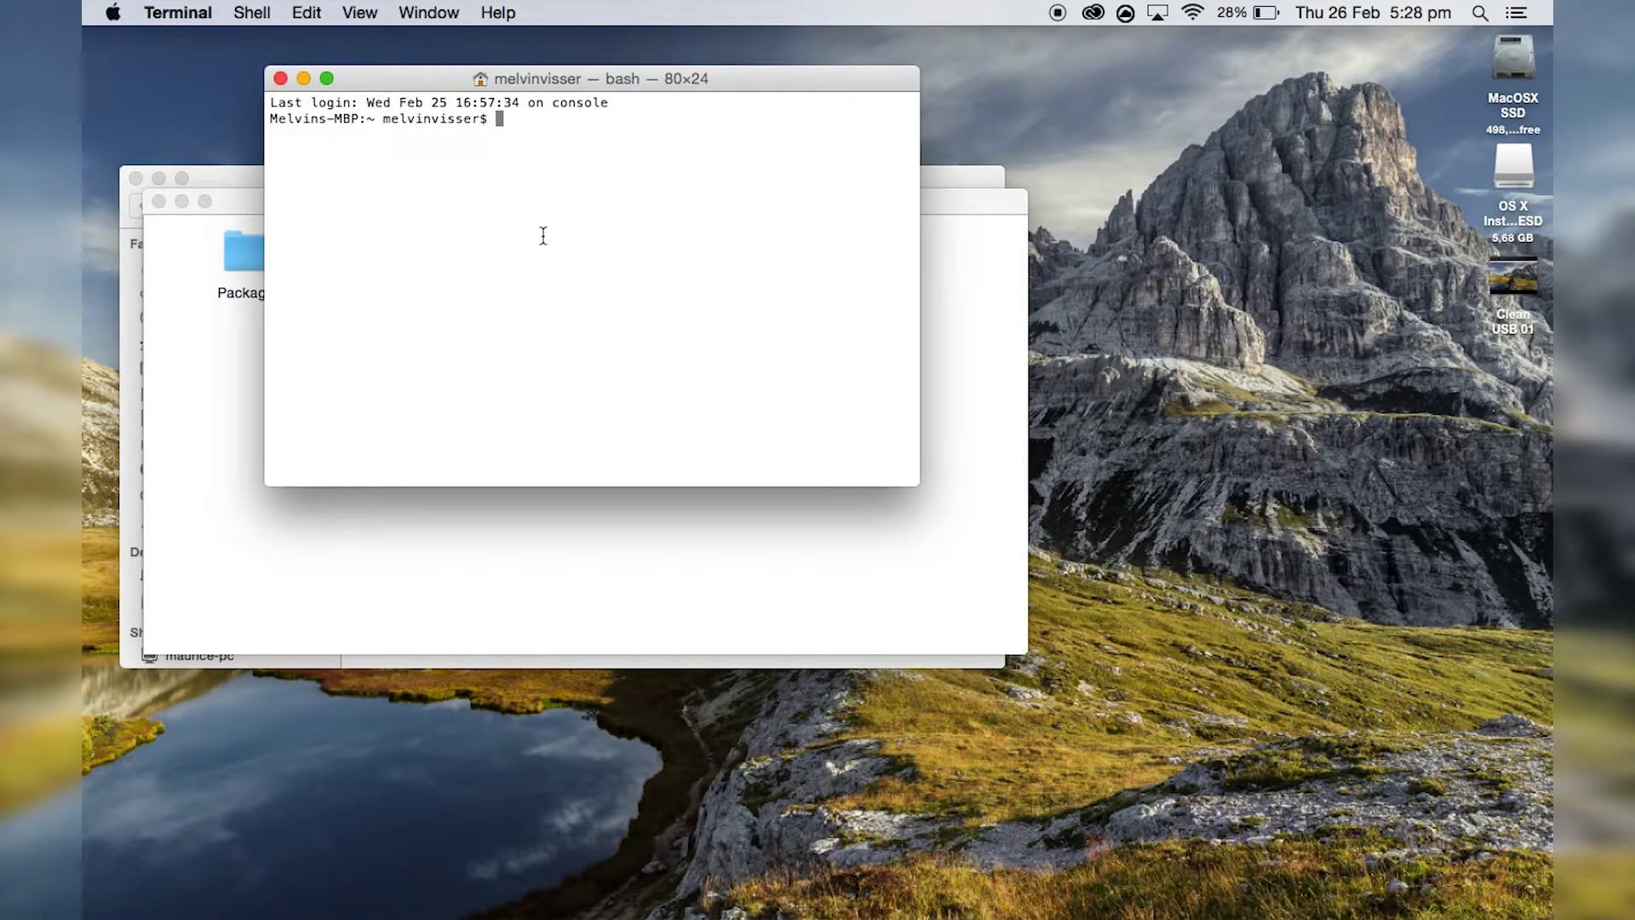
# Run 'defaults write com.apple.finder AppleShowAllFiles TRUE' and 'killall Finder' copied from Notes, then minimize Terminal
pyautogui.moveTo(741, 916)
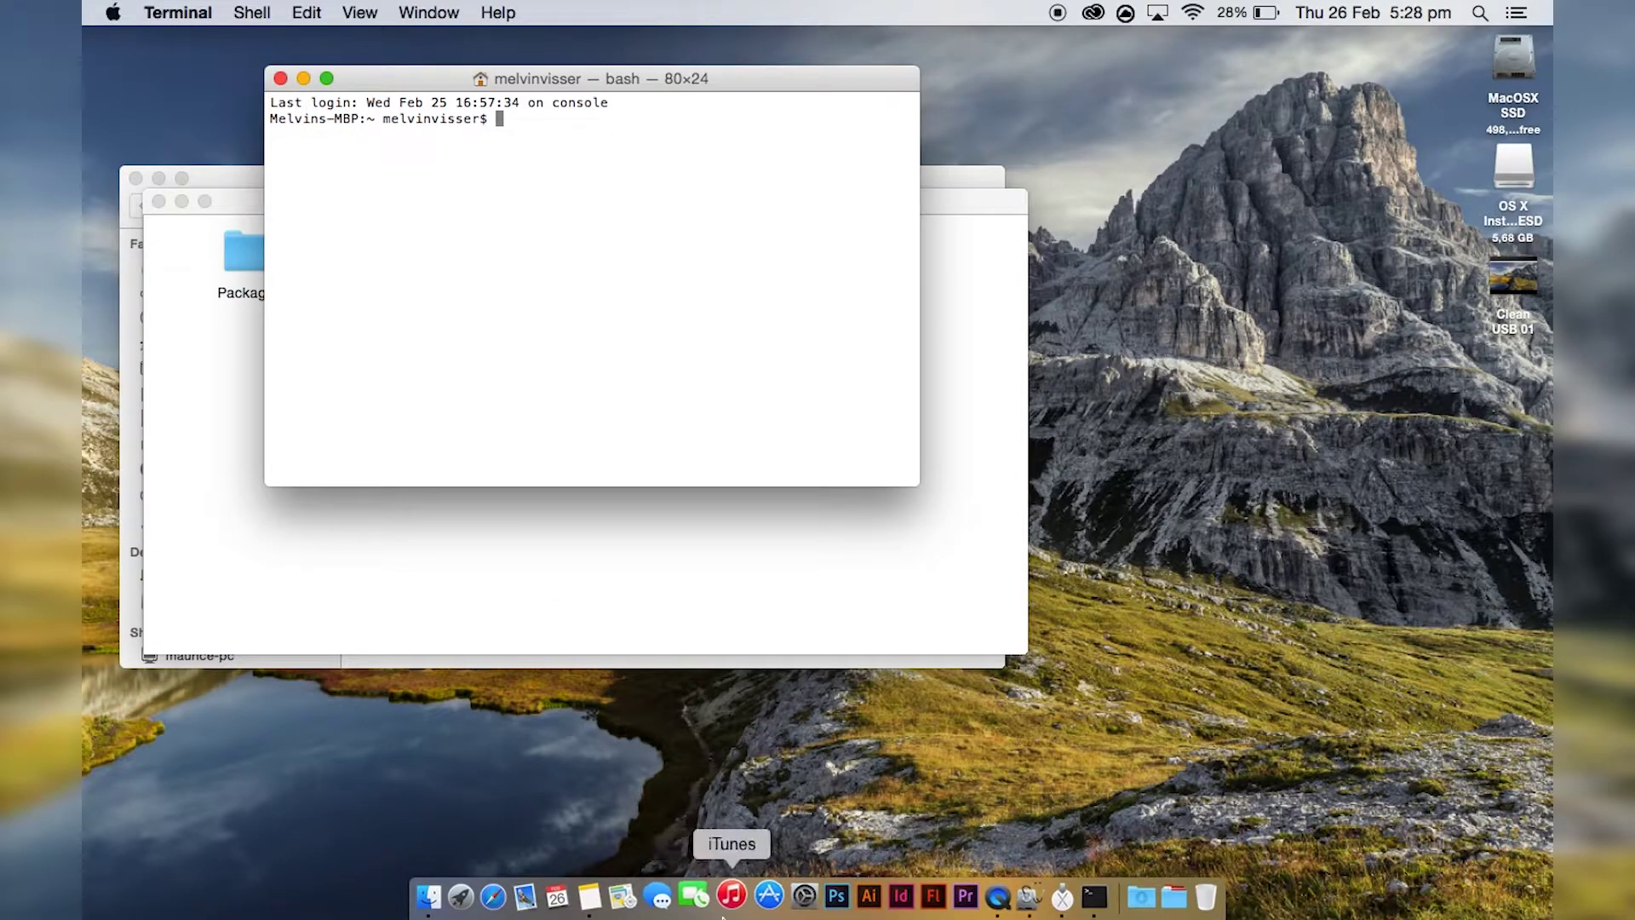
pyautogui.click(589, 901)
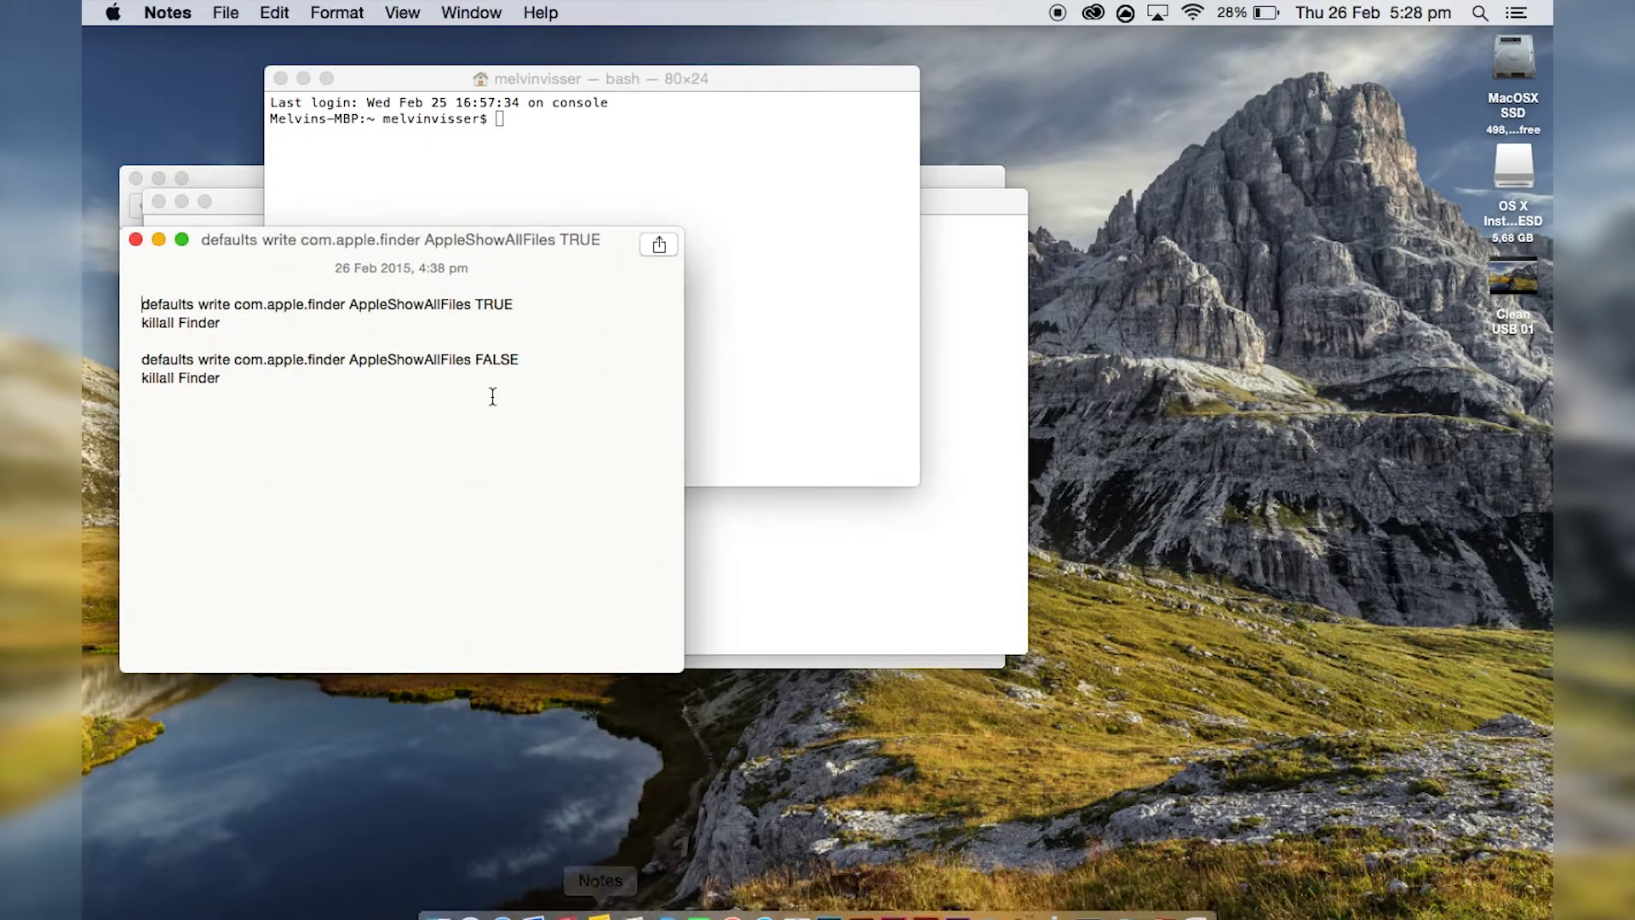
pyautogui.moveTo(142, 304); pyautogui.dragTo(226, 325)
pyautogui.press('super+c')
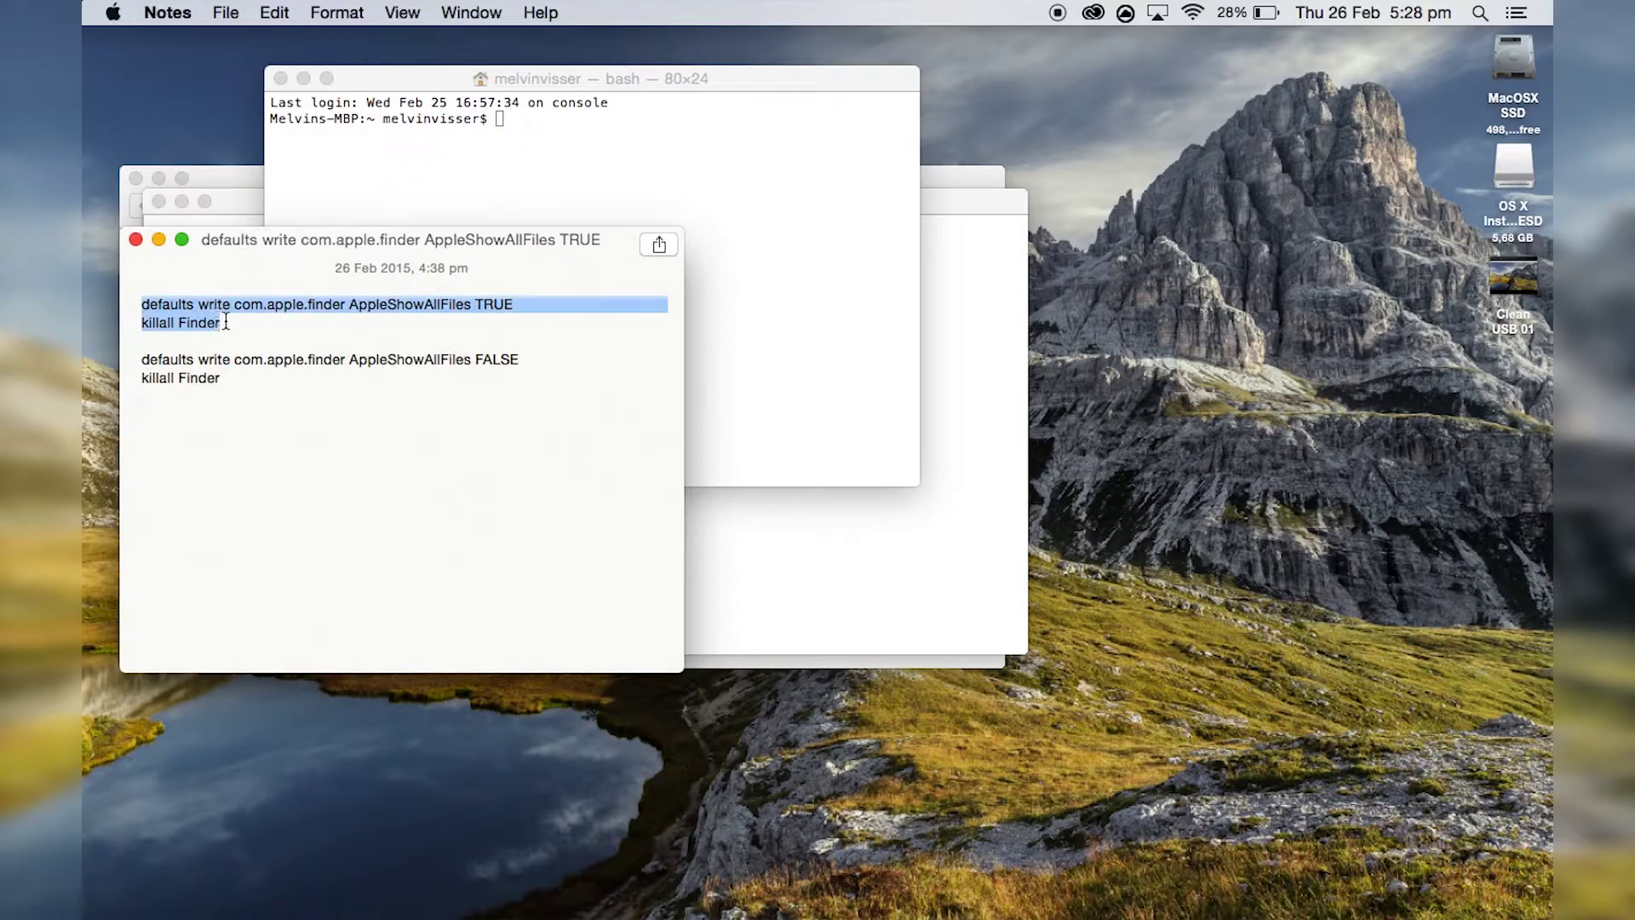
pyautogui.click(680, 164)
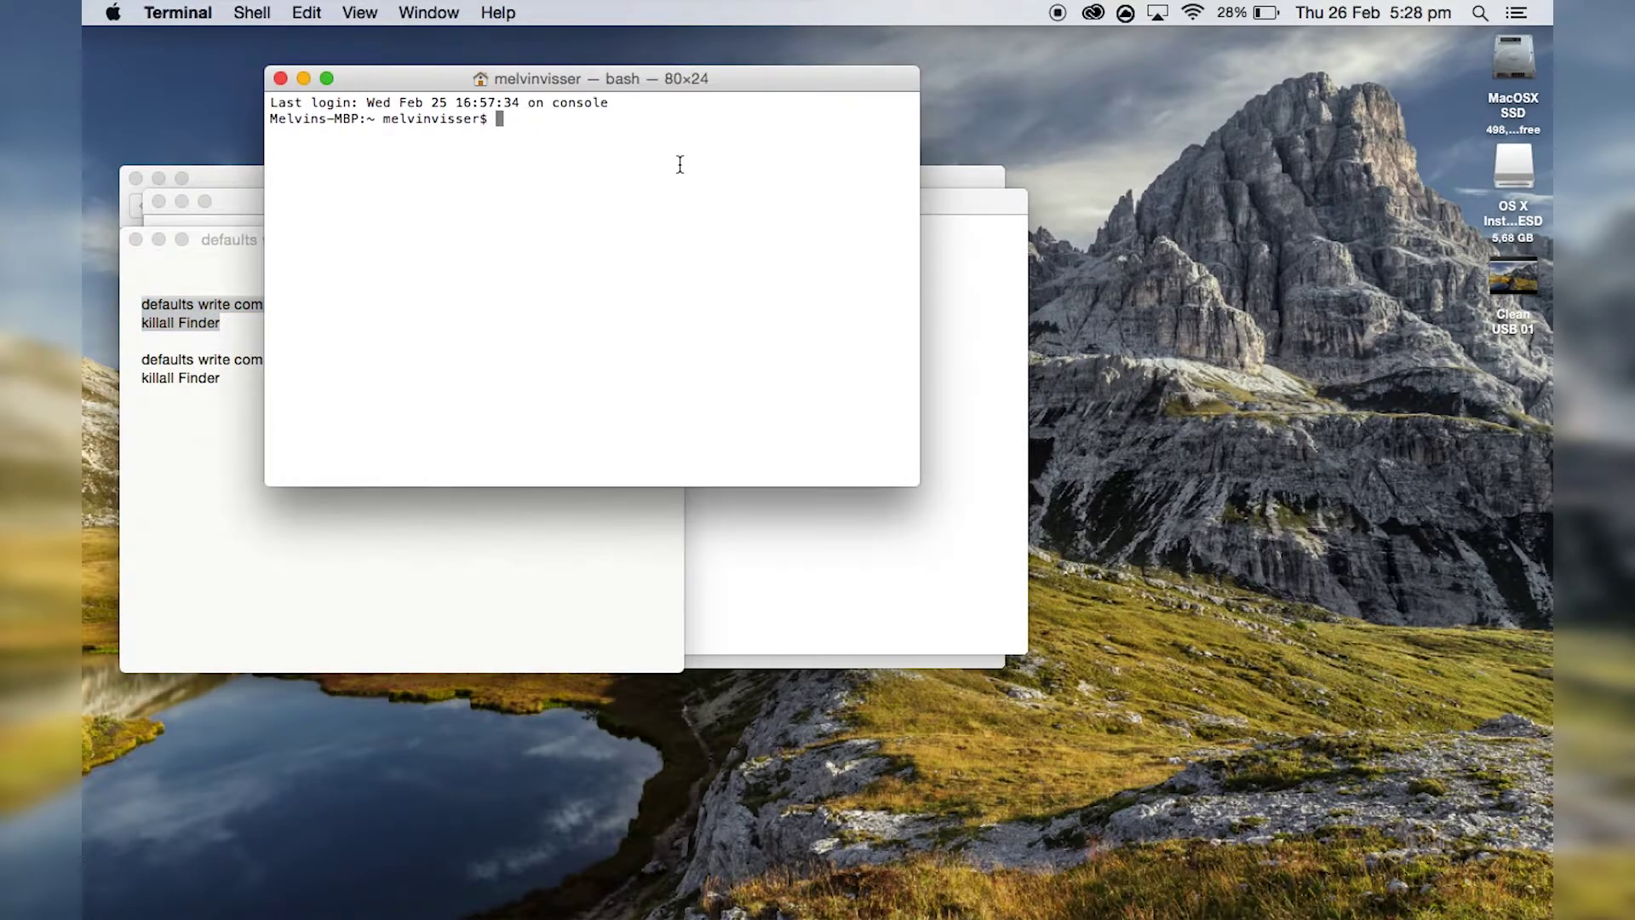
pyautogui.press('super+v')
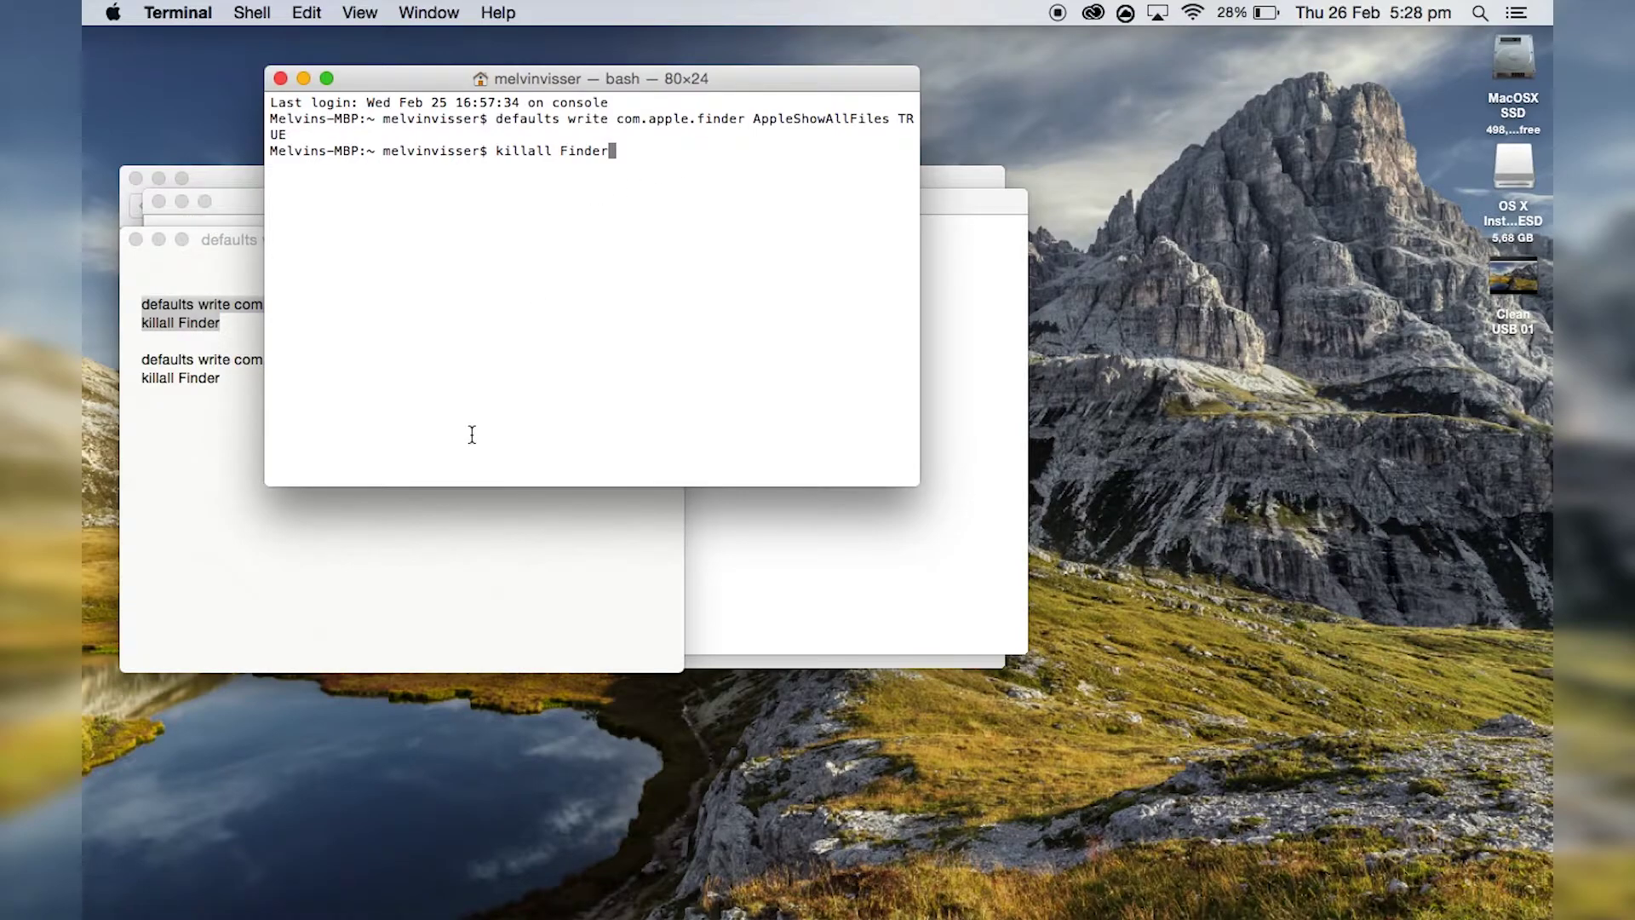
pyautogui.press('Return')
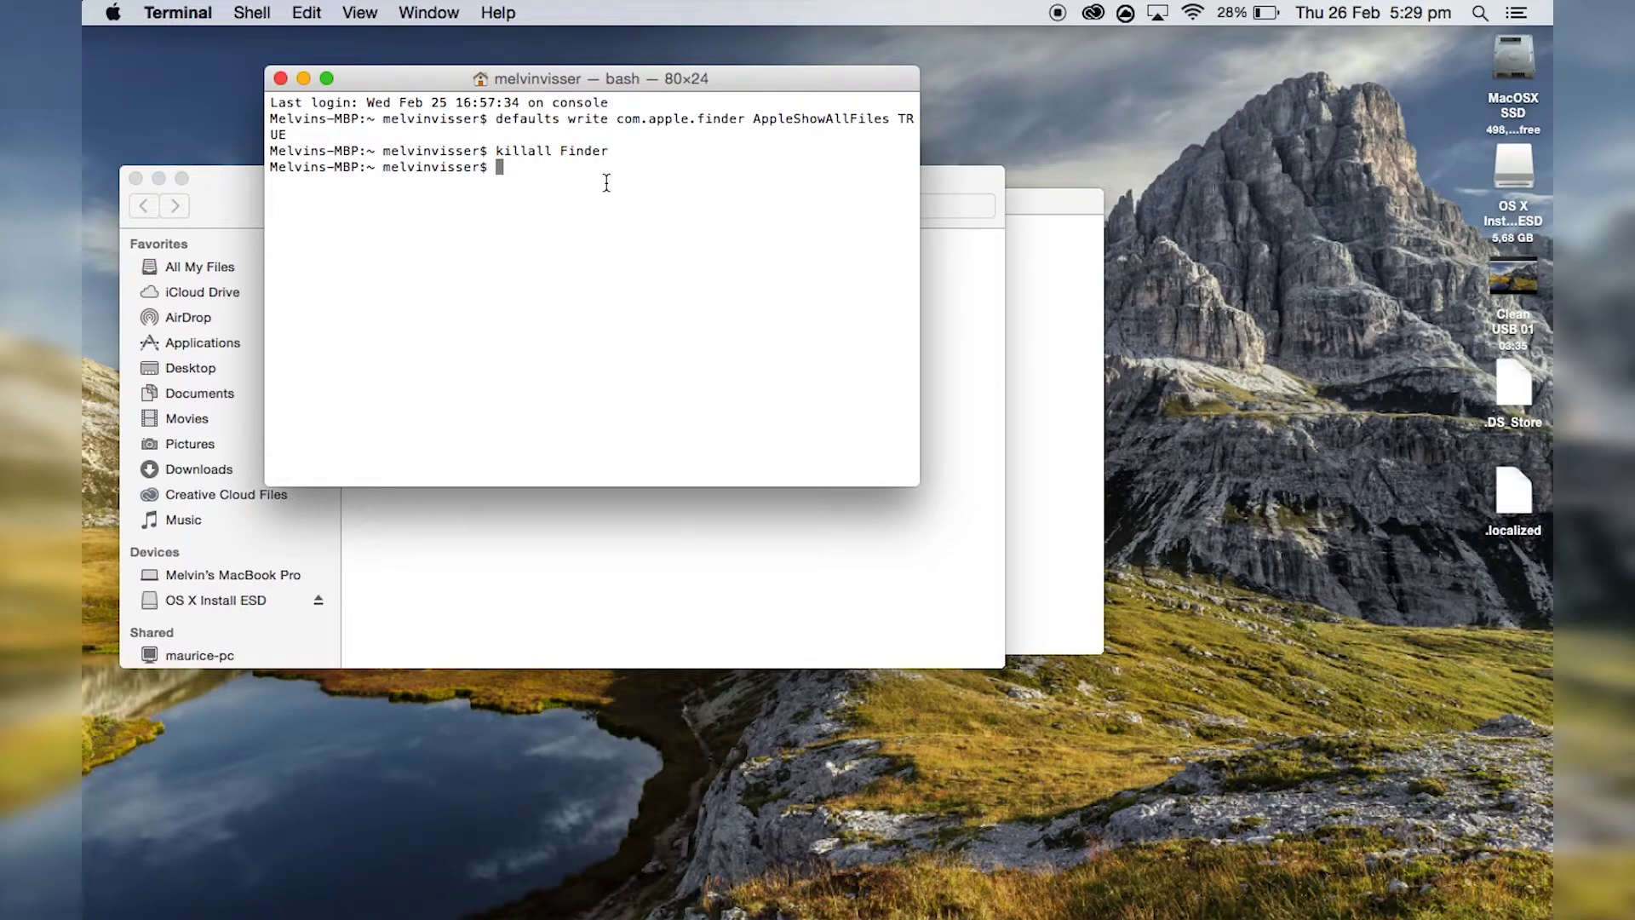
pyautogui.click(303, 79)
# Select the now-visible BaseSystem.dmg in the OS X Install ESD window and launch Disk Utility from the Dock
pyautogui.click(511, 421)
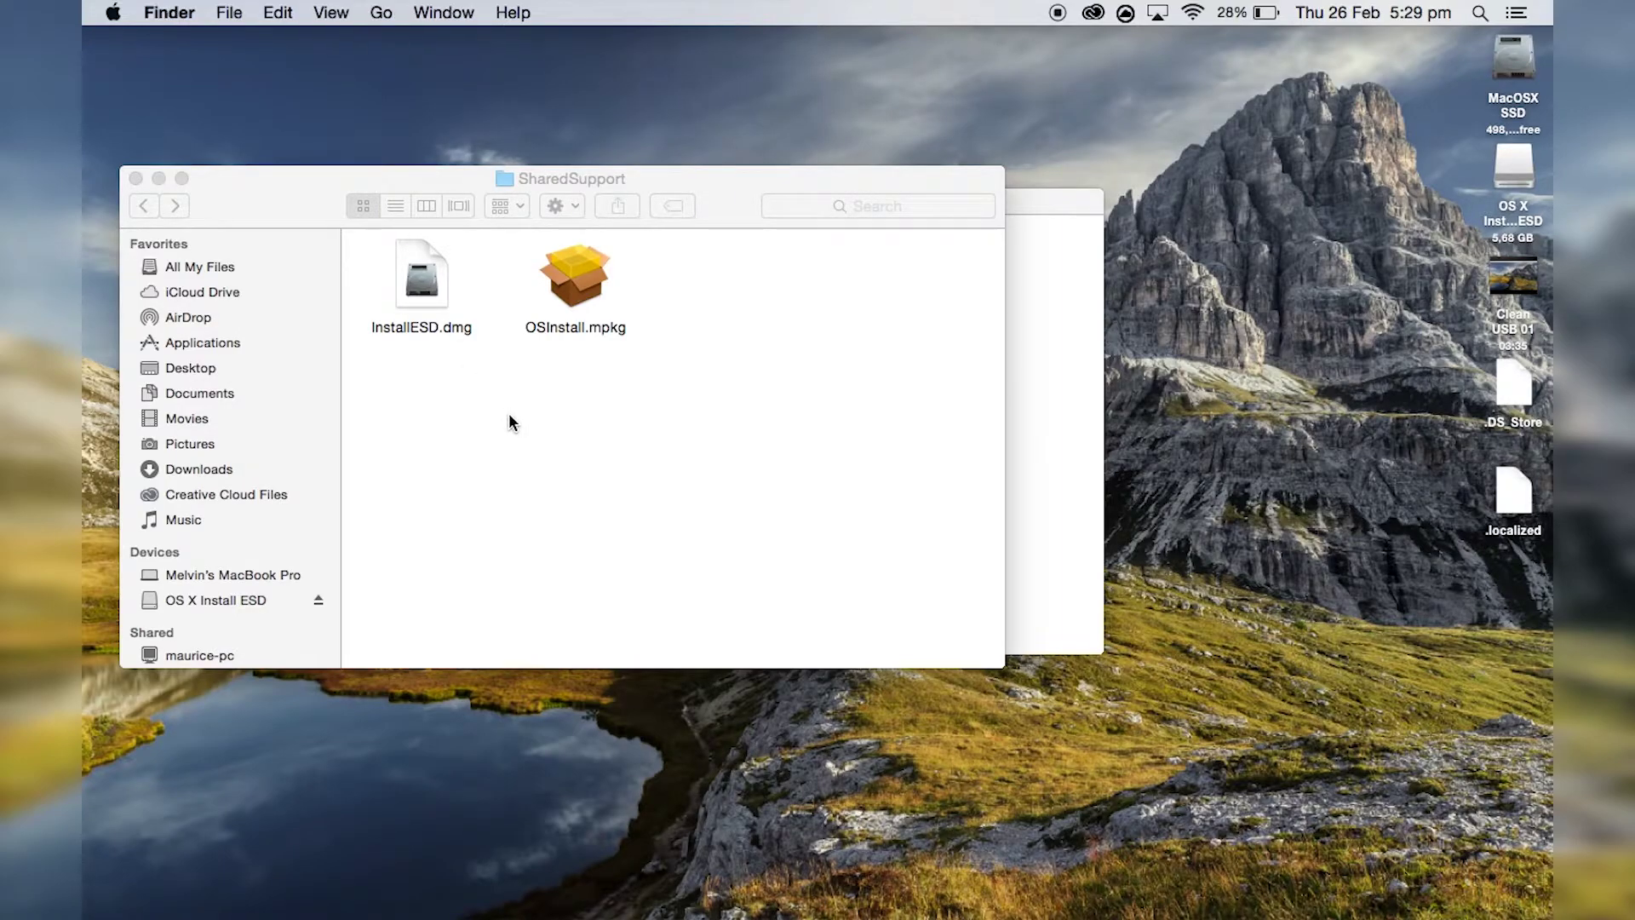
pyautogui.click(1022, 407)
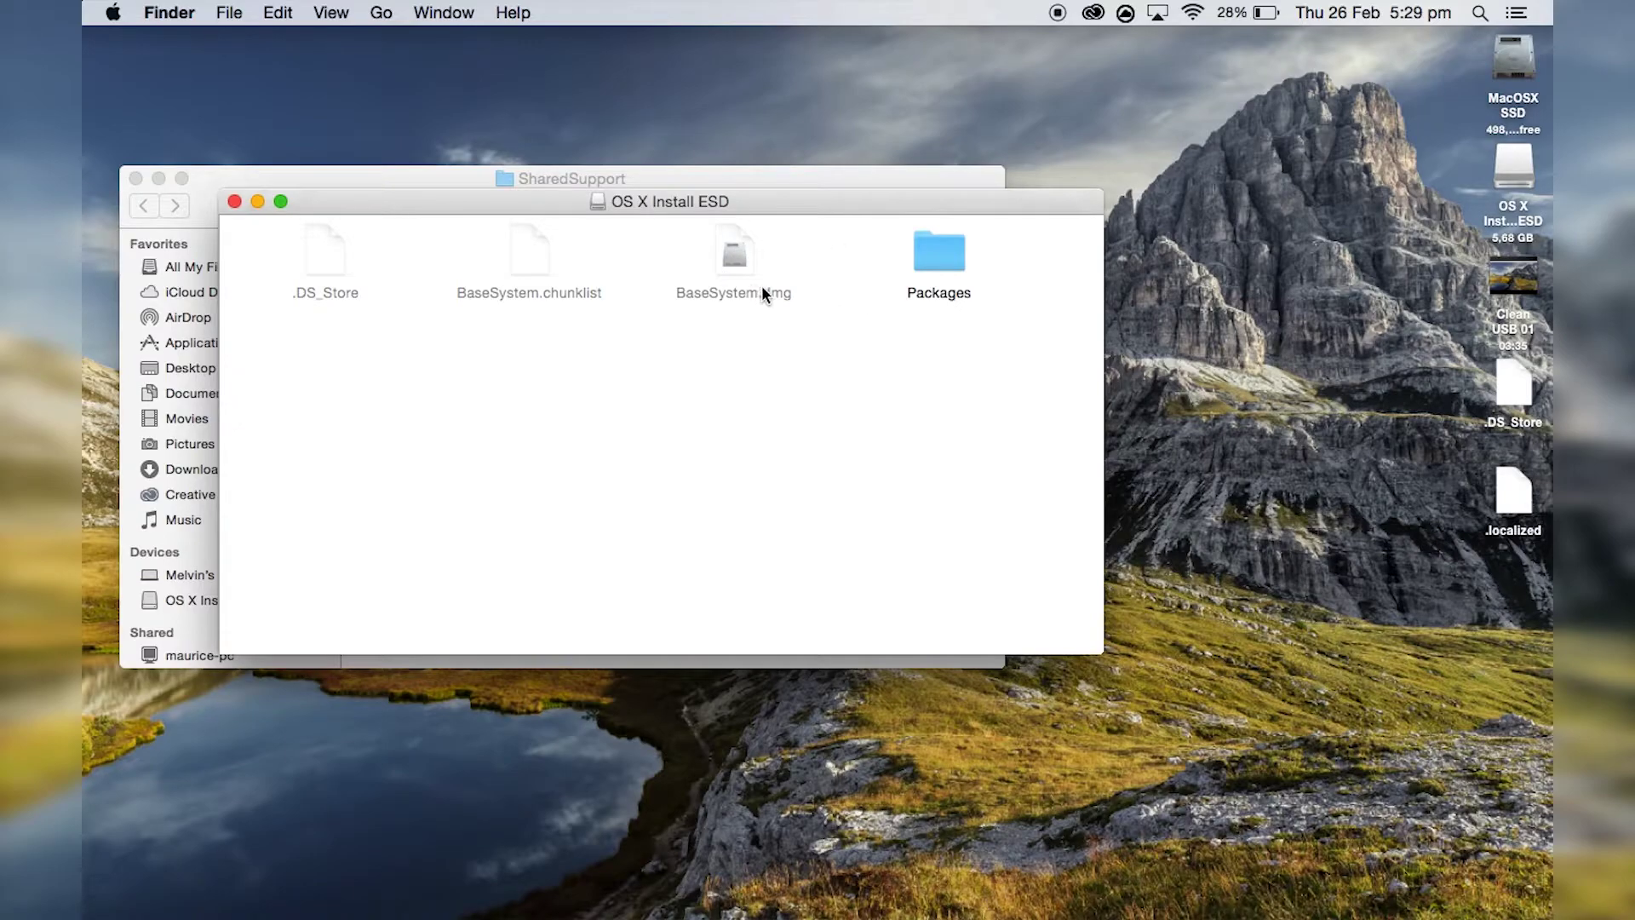
pyautogui.click(732, 247)
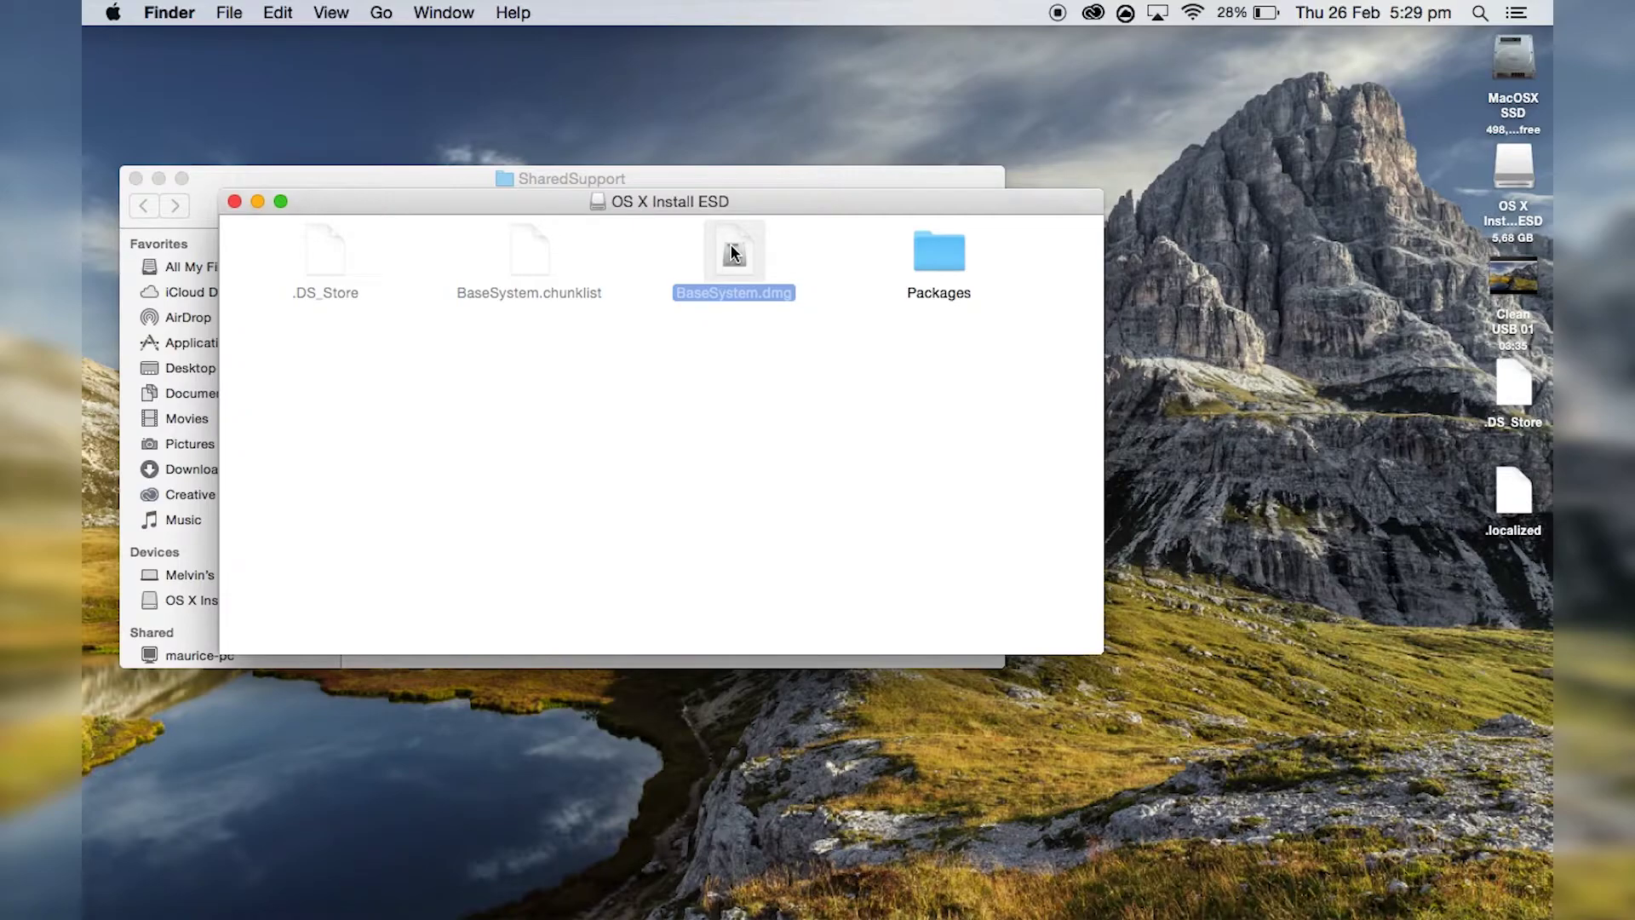
pyautogui.moveTo(913, 909)
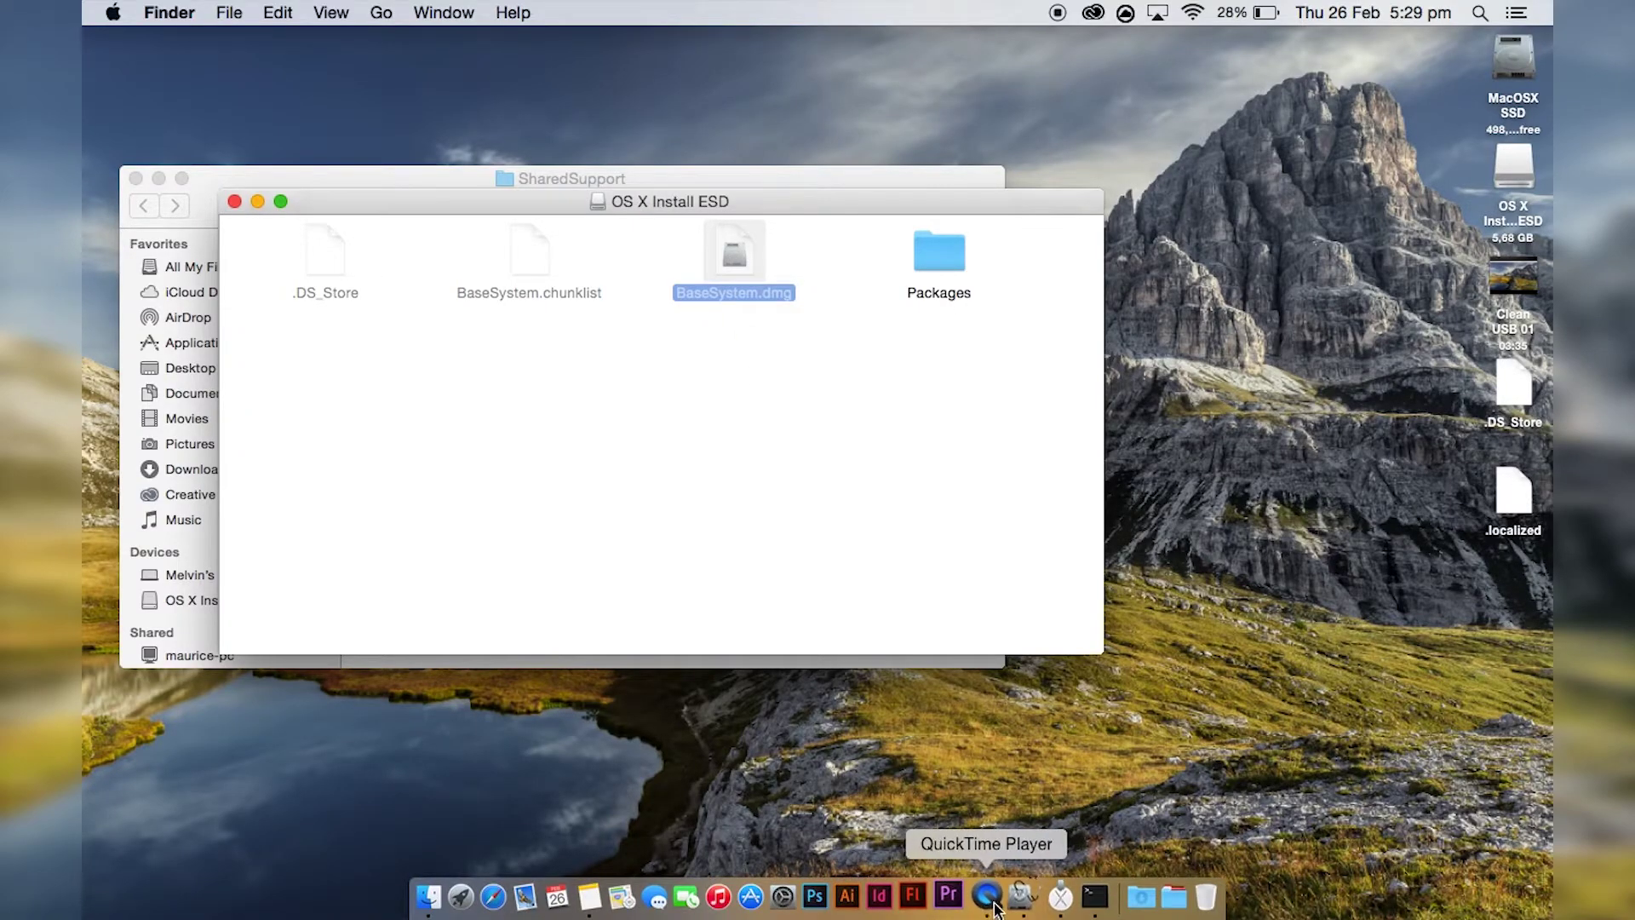
pyautogui.click(1023, 898)
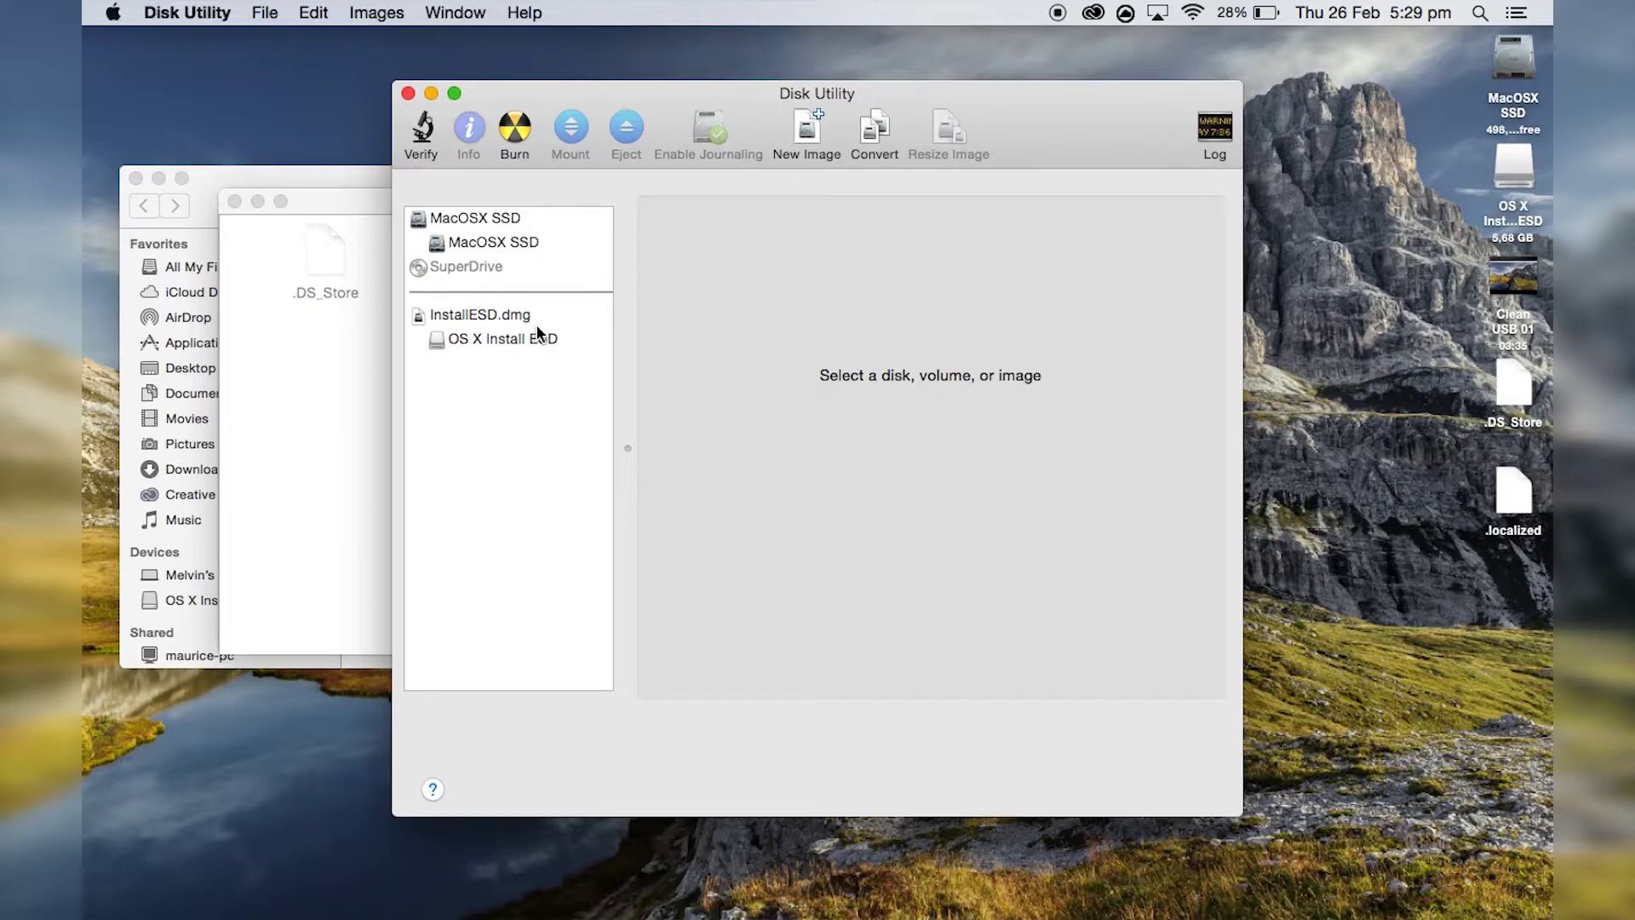
# Set up a restore with BaseSystem.dmg as source and the OSX Yosemite volume as destination
pyautogui.click(524, 291)
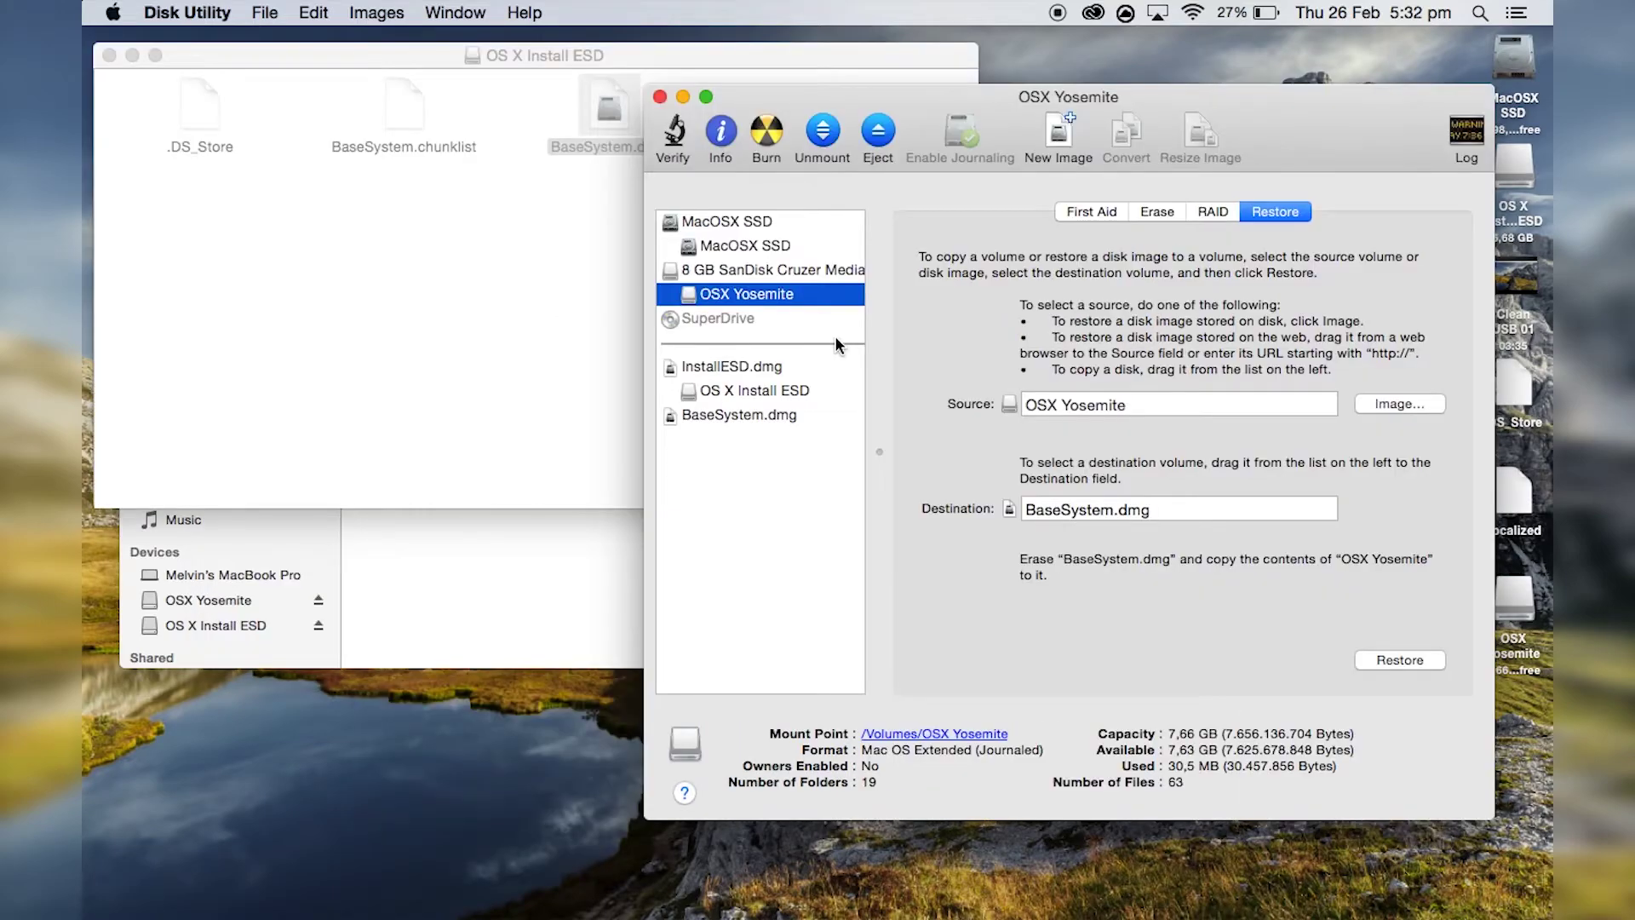
pyautogui.moveTo(744, 295); pyautogui.dragTo(1059, 503)
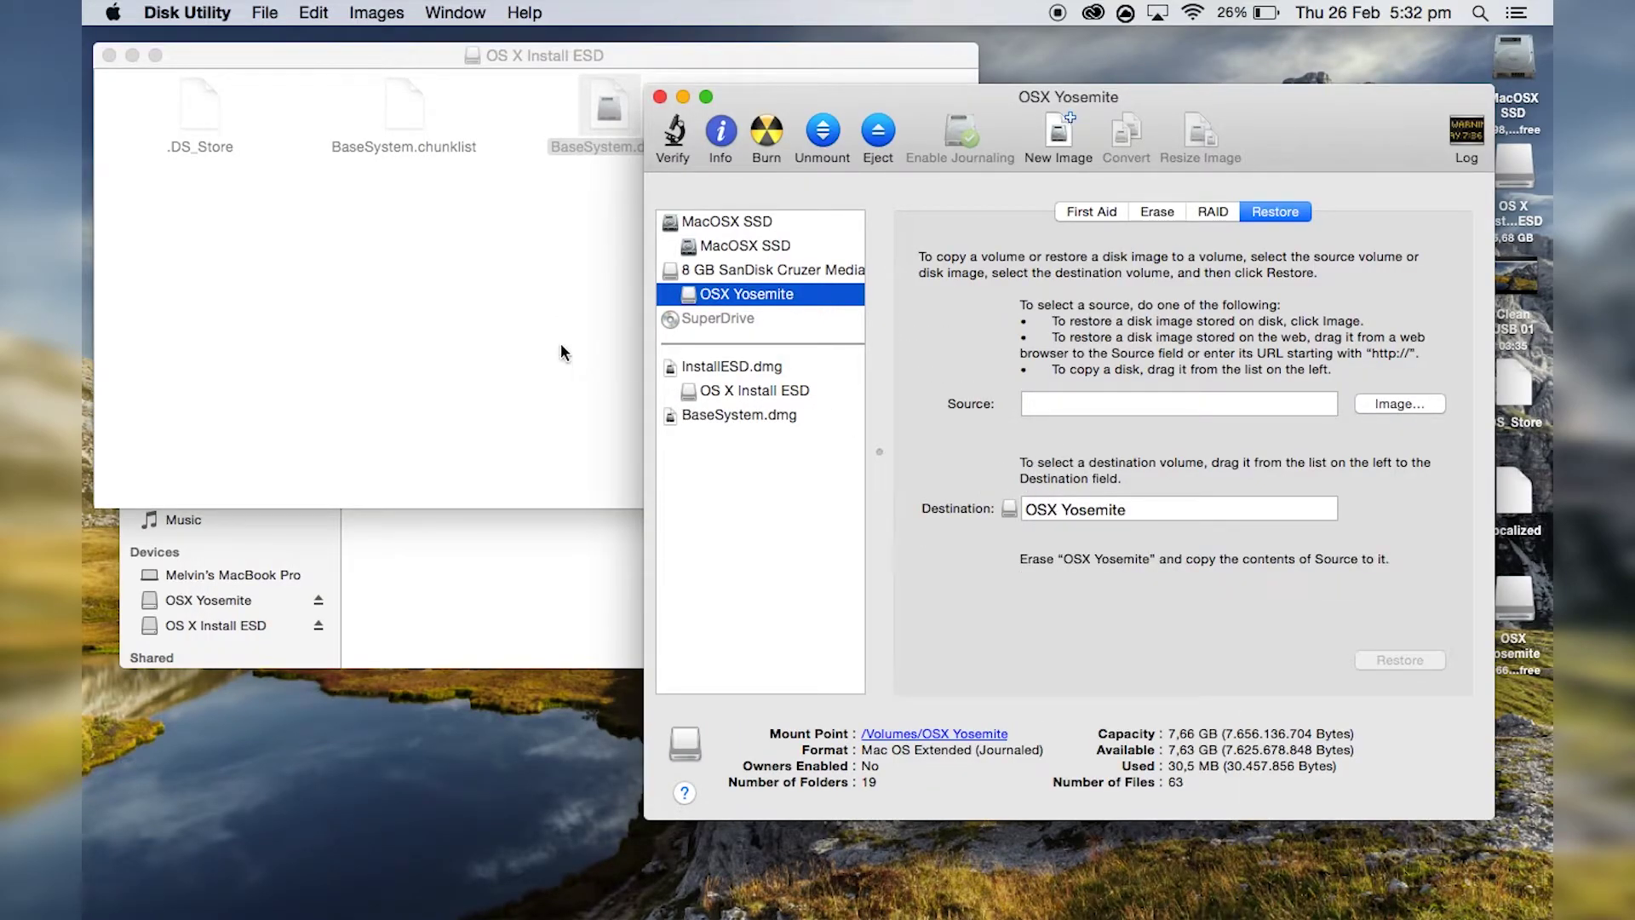
pyautogui.moveTo(722, 363); pyautogui.dragTo(1056, 399)
pyautogui.moveTo(719, 414); pyautogui.dragTo(1050, 409)
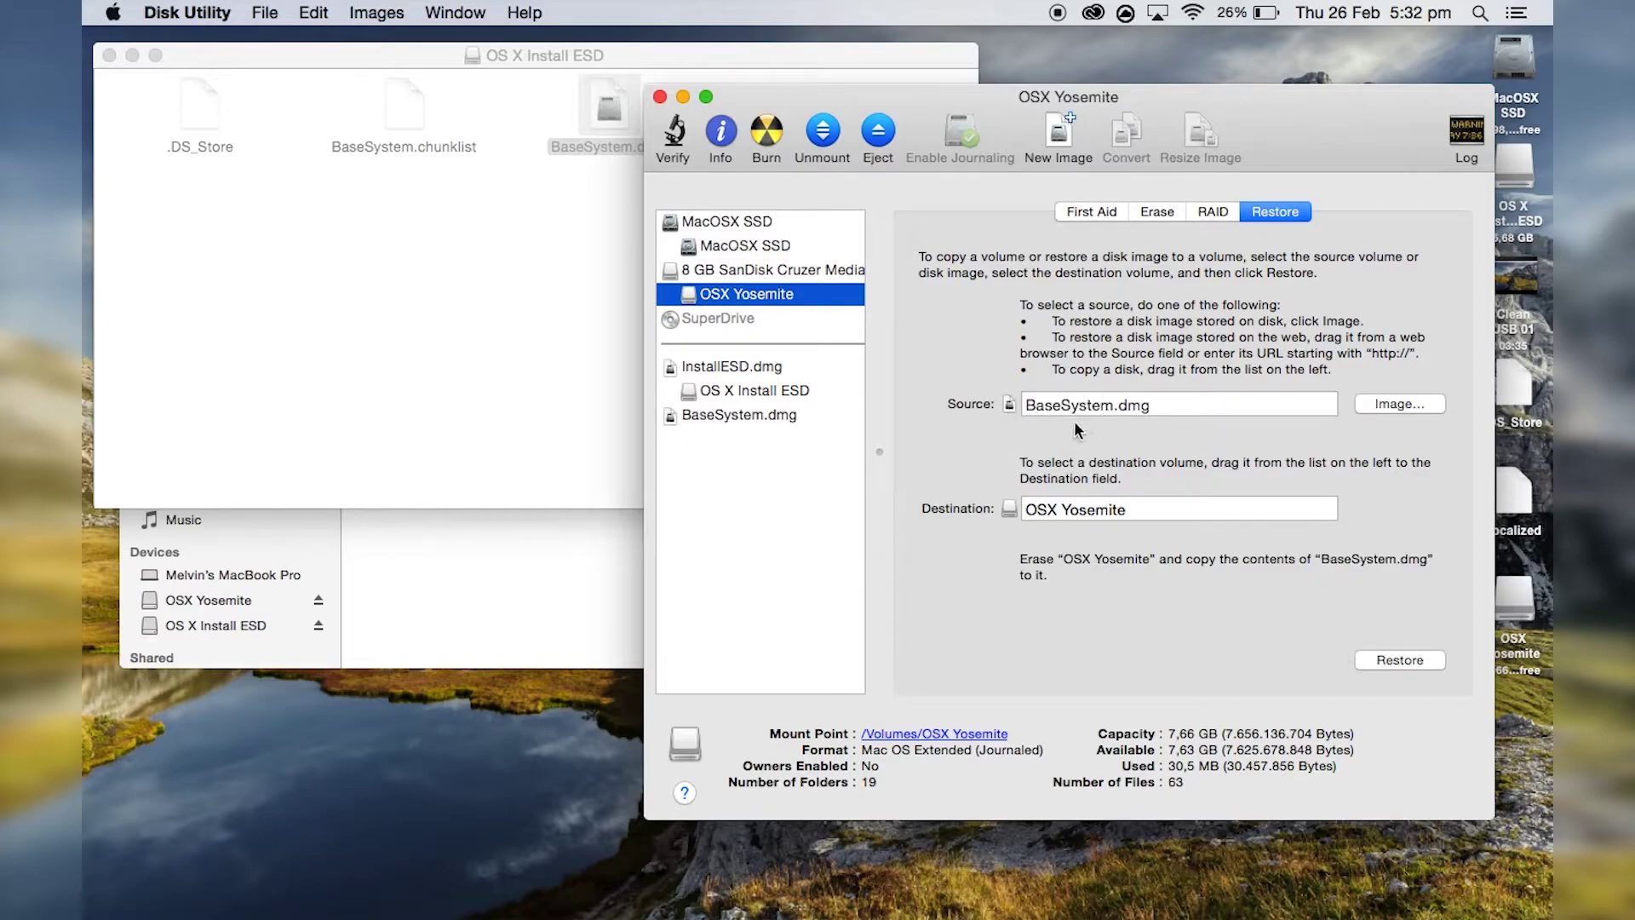
pyautogui.click(1384, 661)
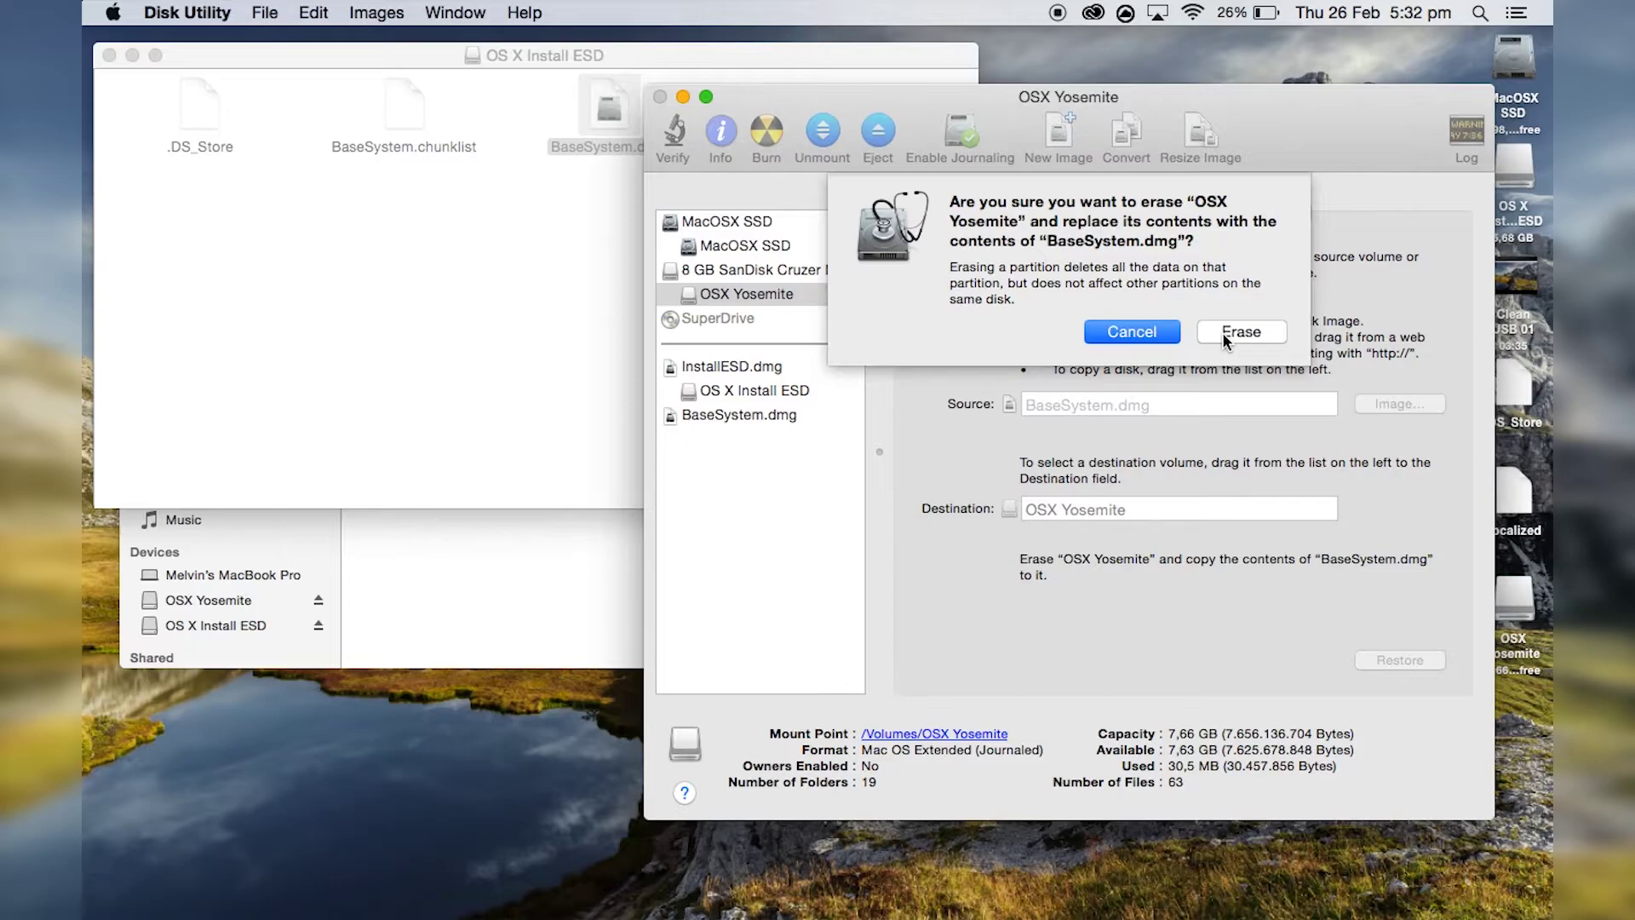
# Confirm erasing OSX Yosemite and authorise the restore with the administrator password
pyautogui.click(1223, 334)
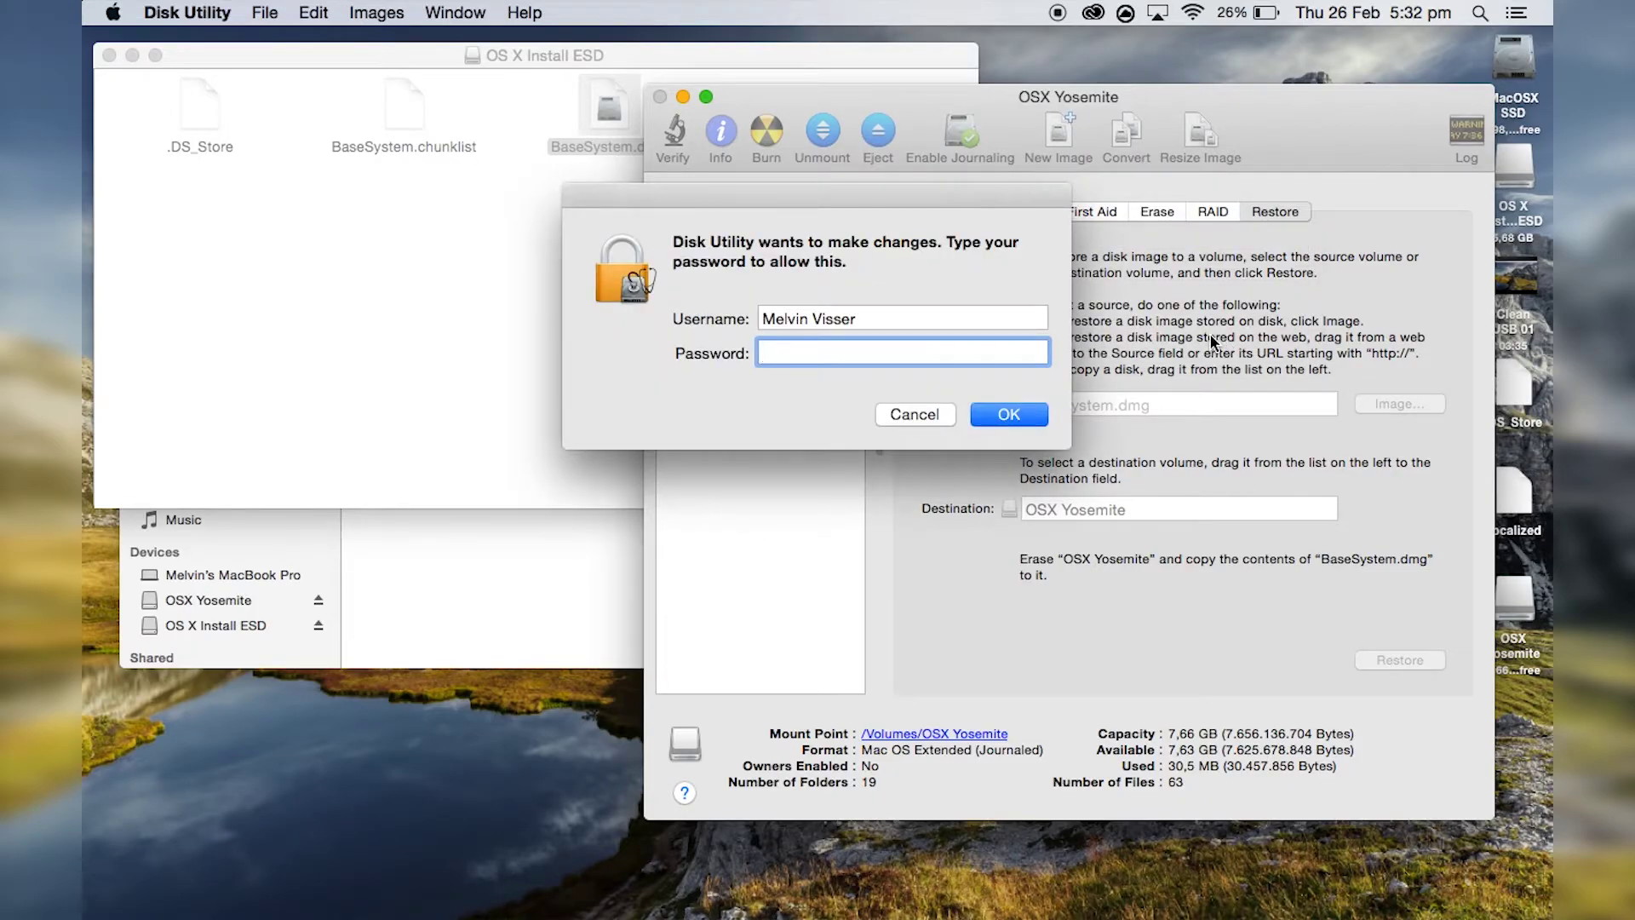
pyautogui.write('*****')
pyautogui.press('Return')
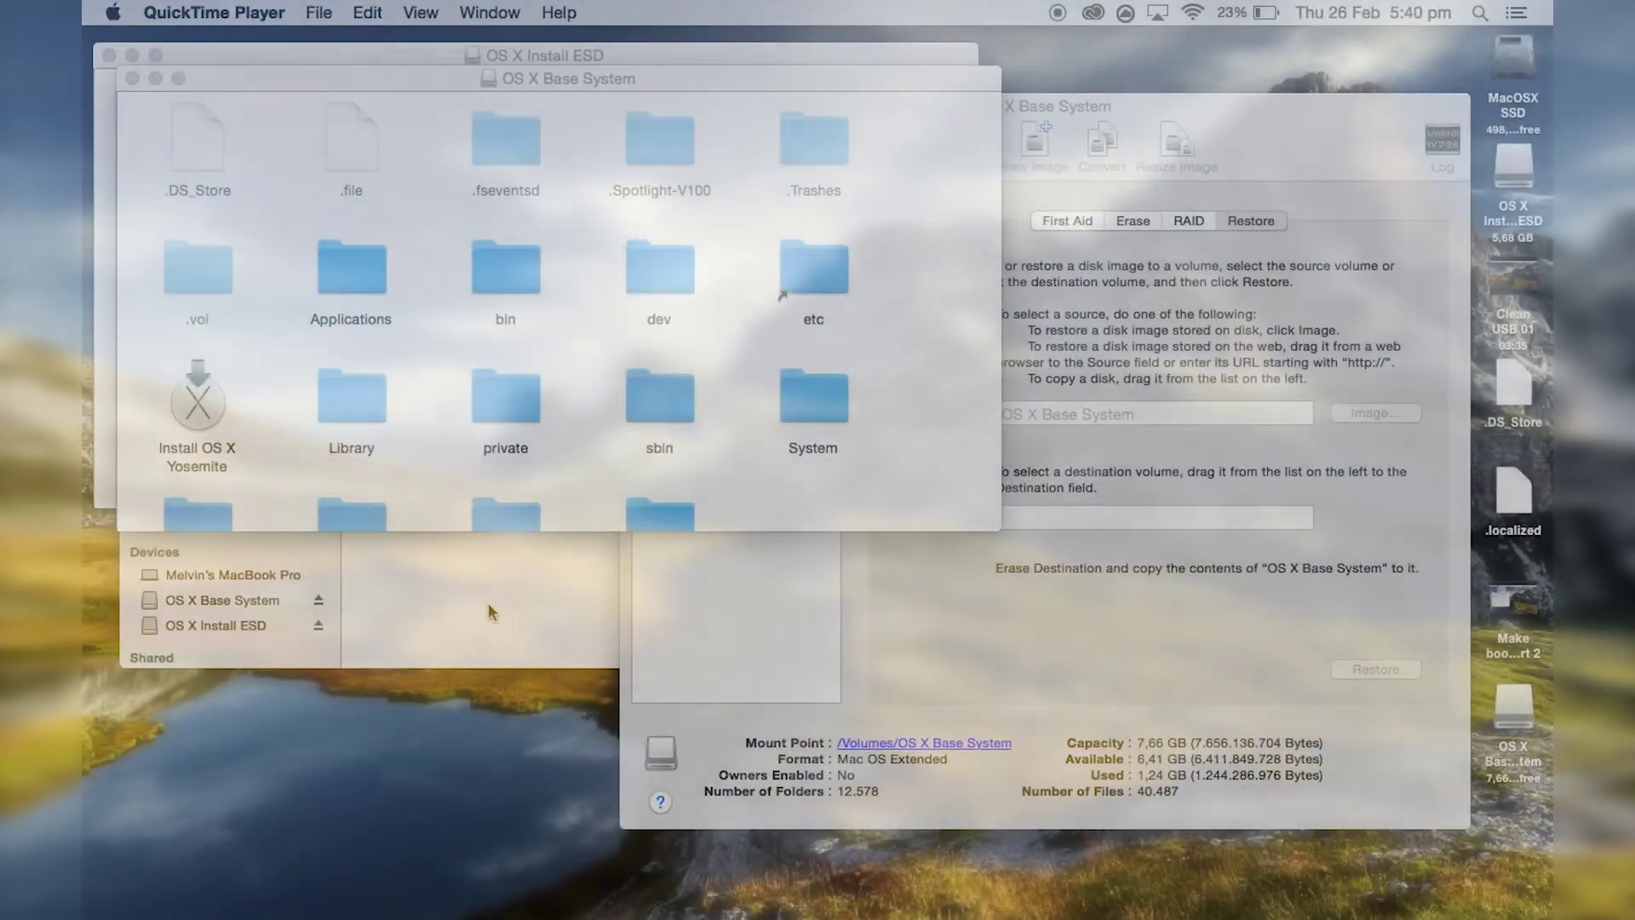
# Open System > Installation on OS X Base System and select the Packages alias
pyautogui.scroll(-3, 596, 422)
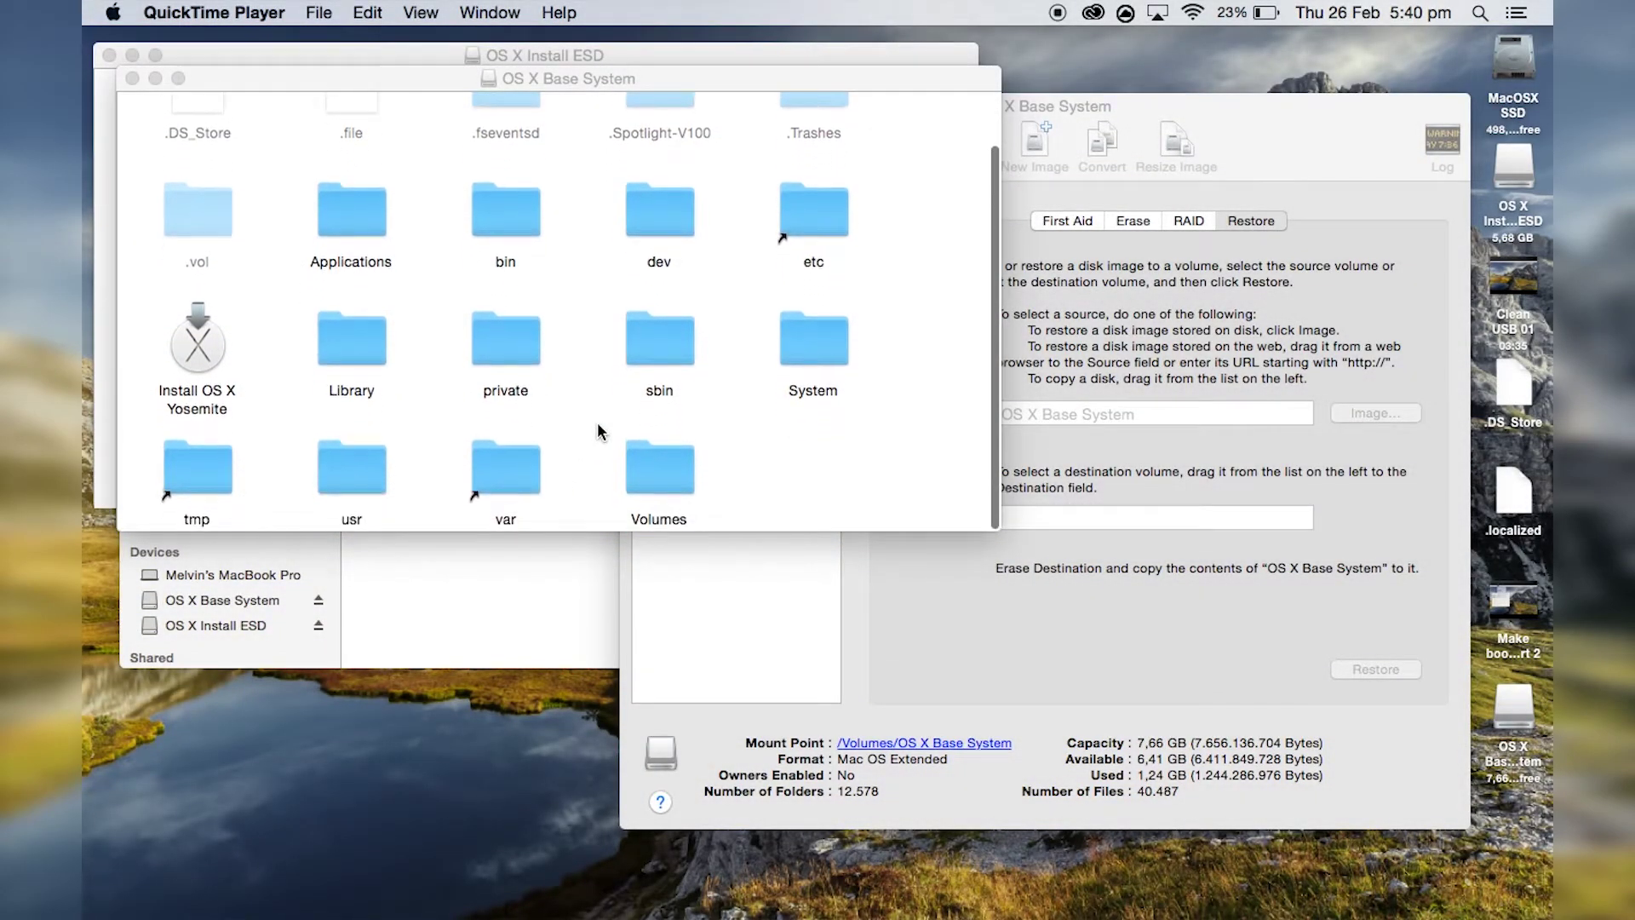
pyautogui.scroll(3, 596, 422)
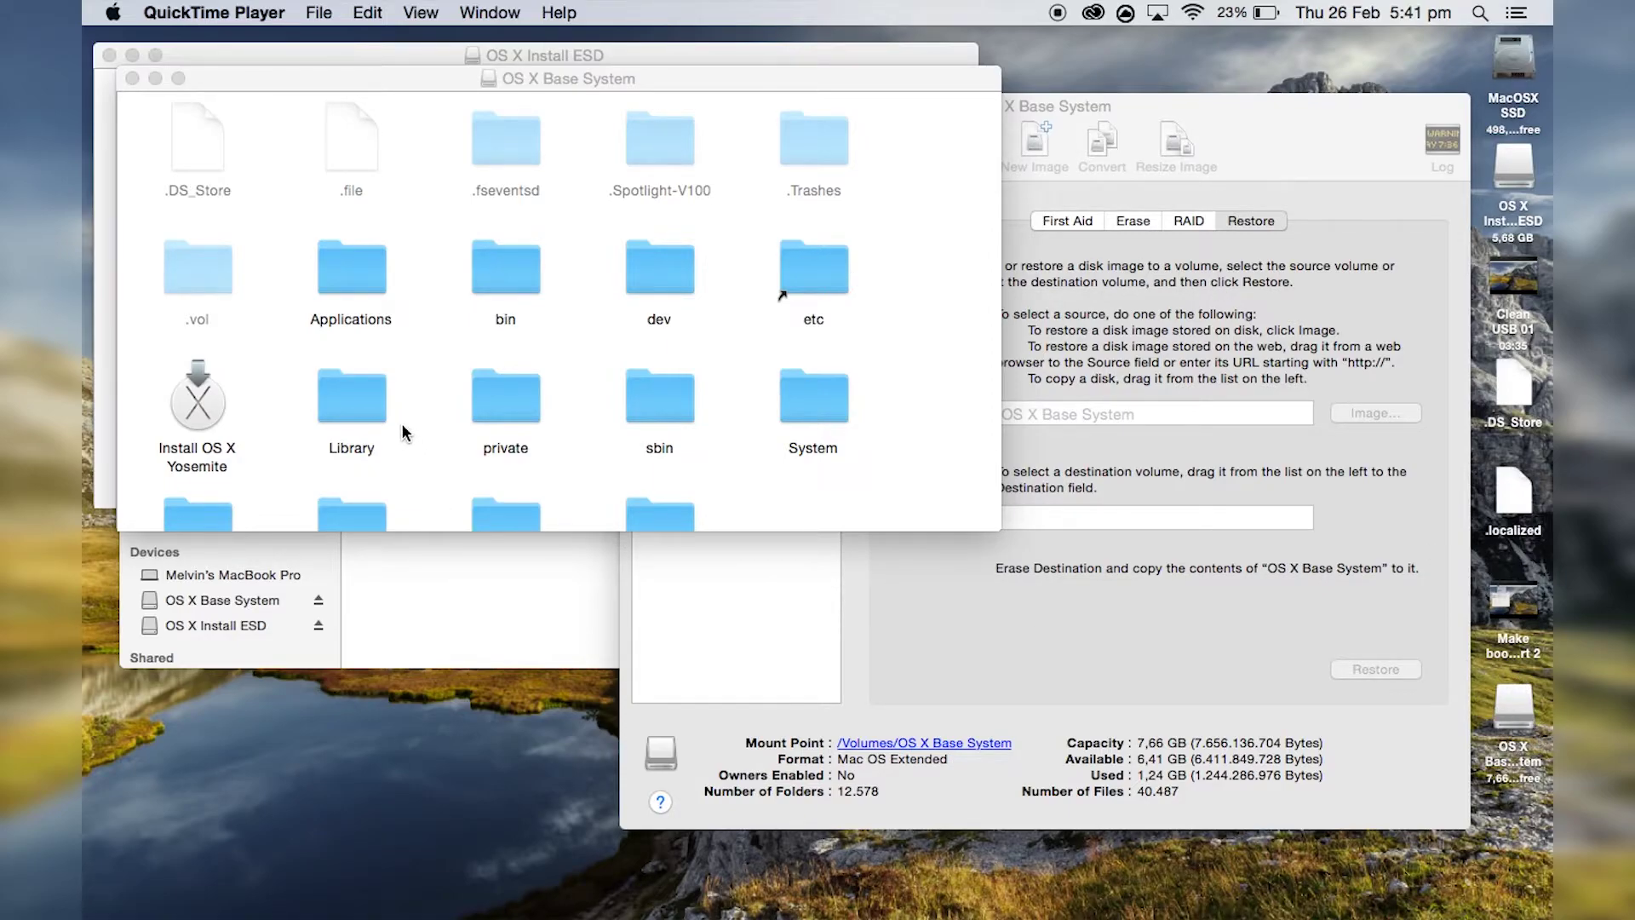
pyautogui.scroll(-3, 404, 379)
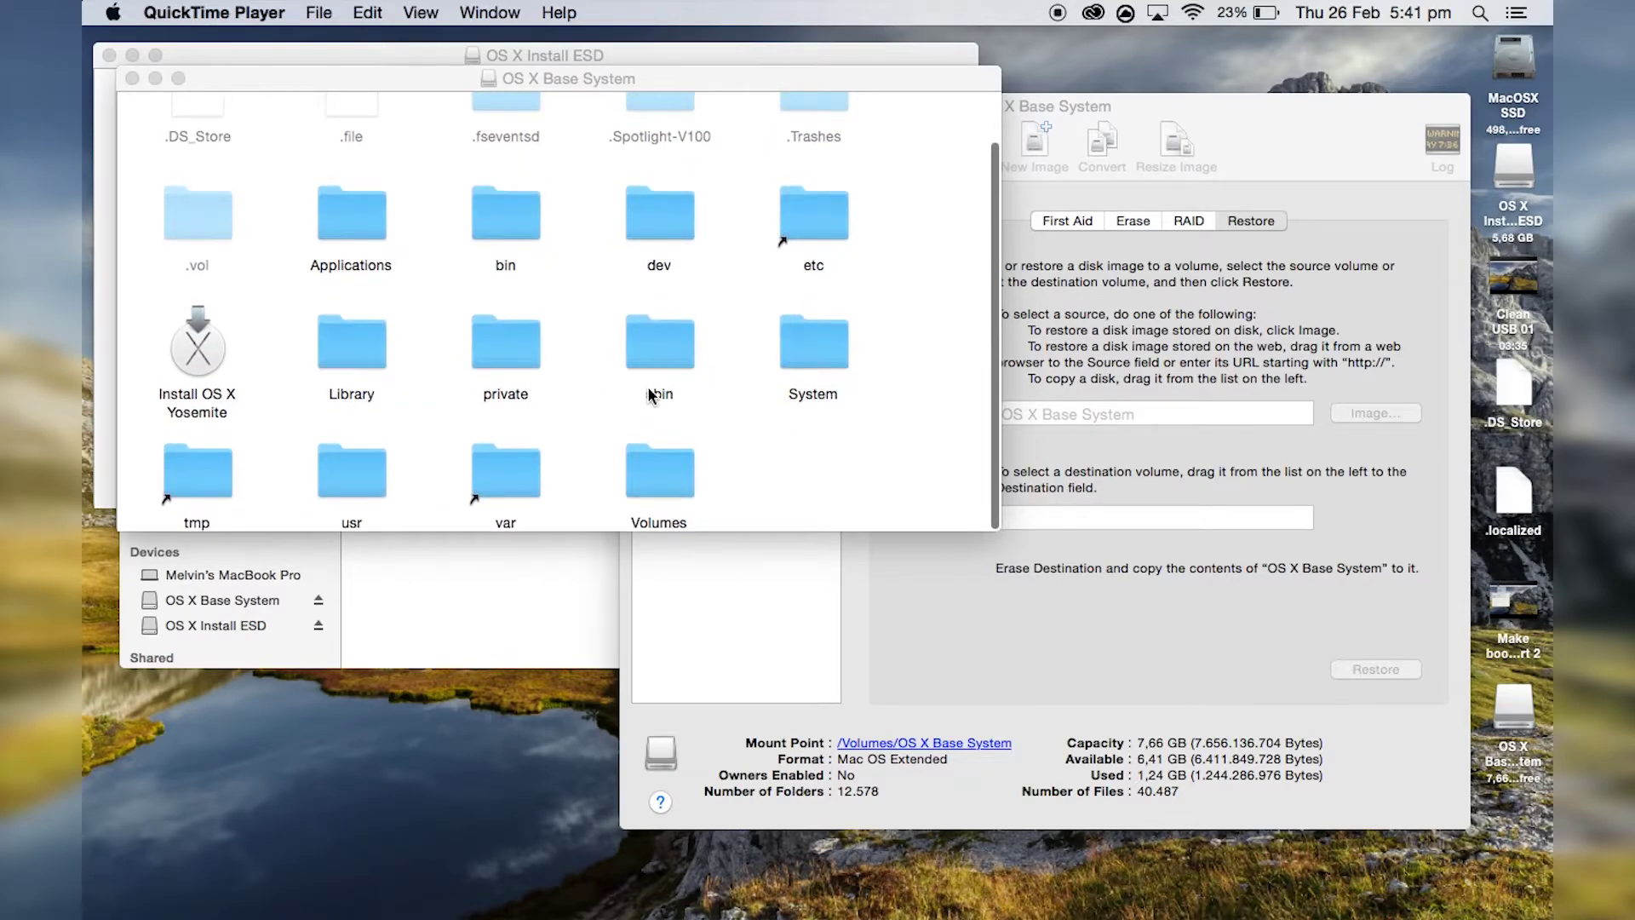
pyautogui.doubleClick(807, 343)
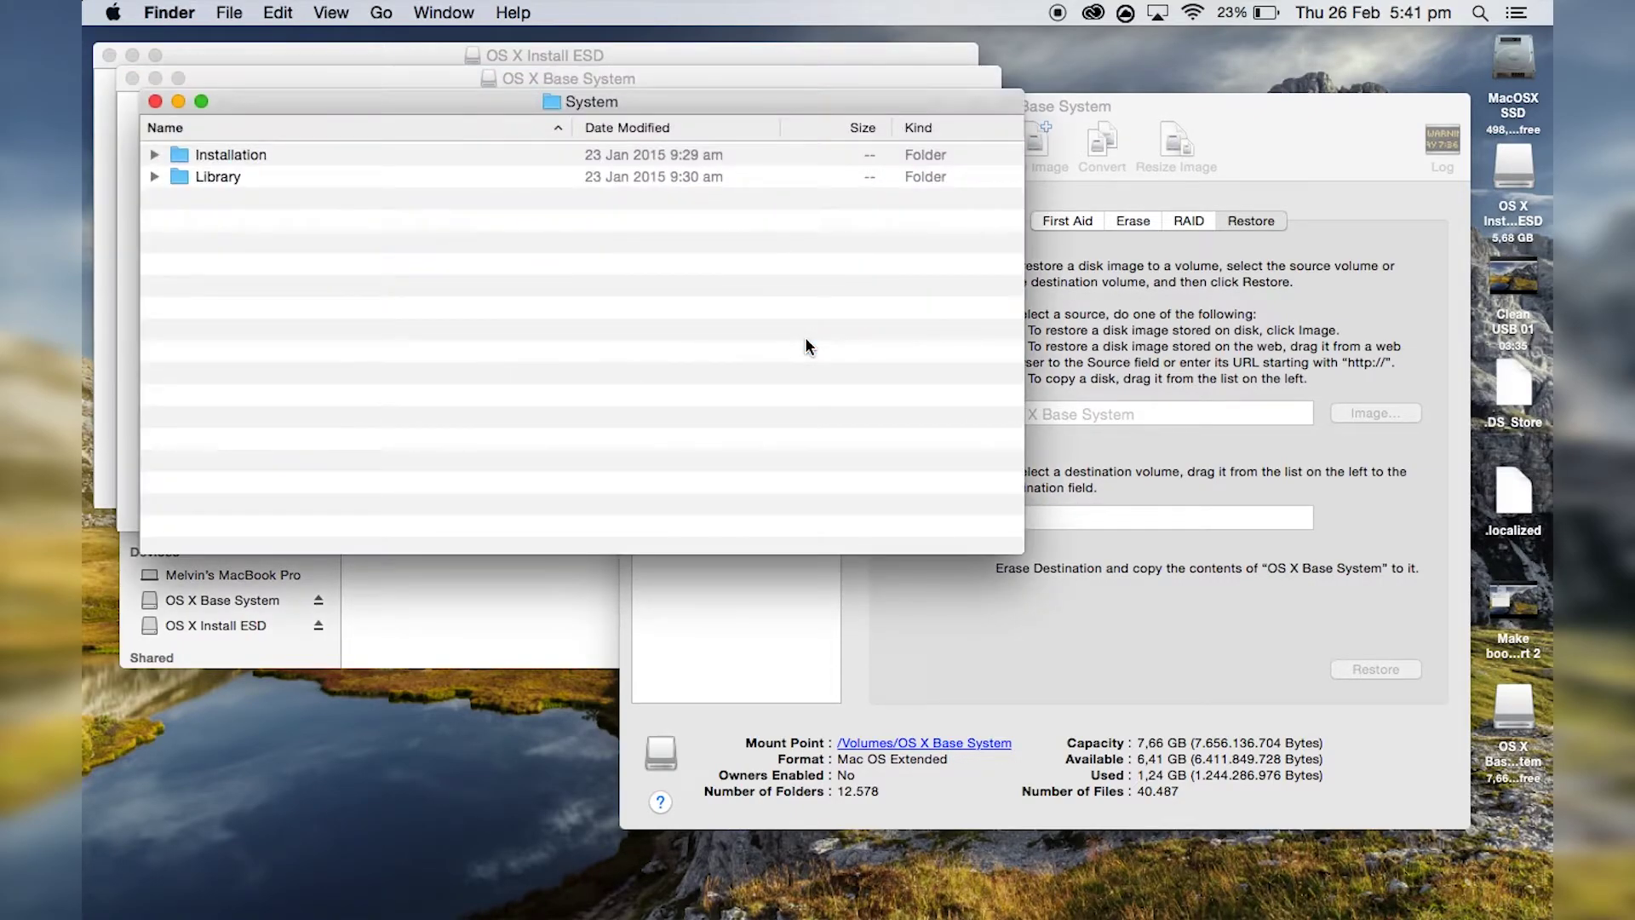
pyautogui.doubleClick(199, 159)
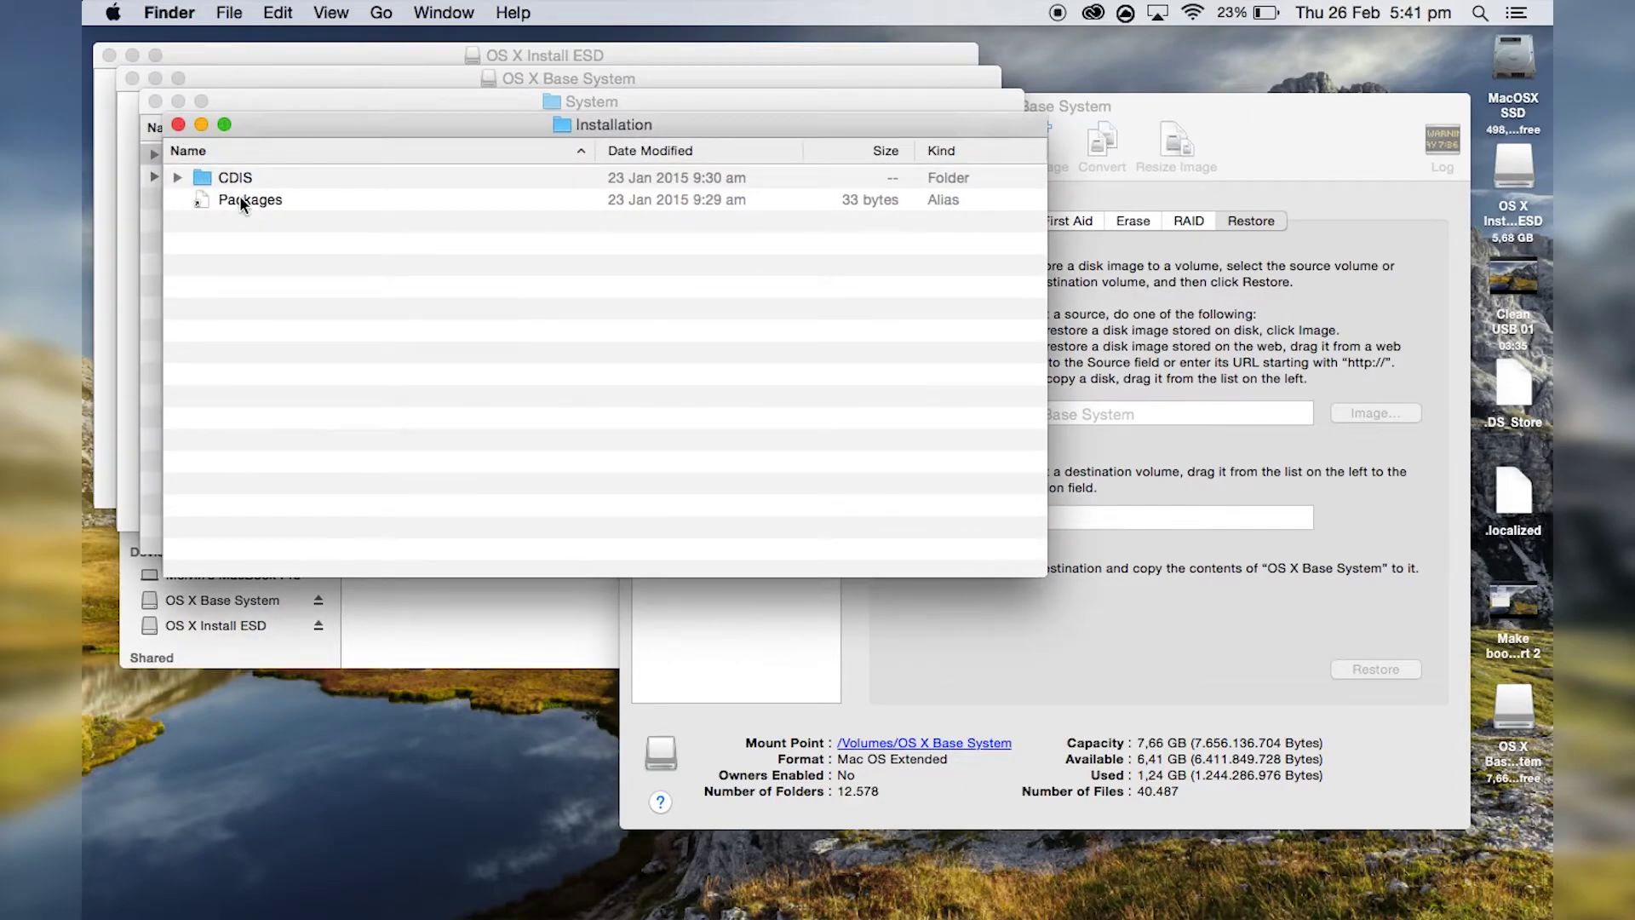
pyautogui.click(240, 201)
# Trash the Packages alias and copy the 4.73 GB Packages folder from OS X Install ESD into Installation
pyautogui.rightClick(241, 201)
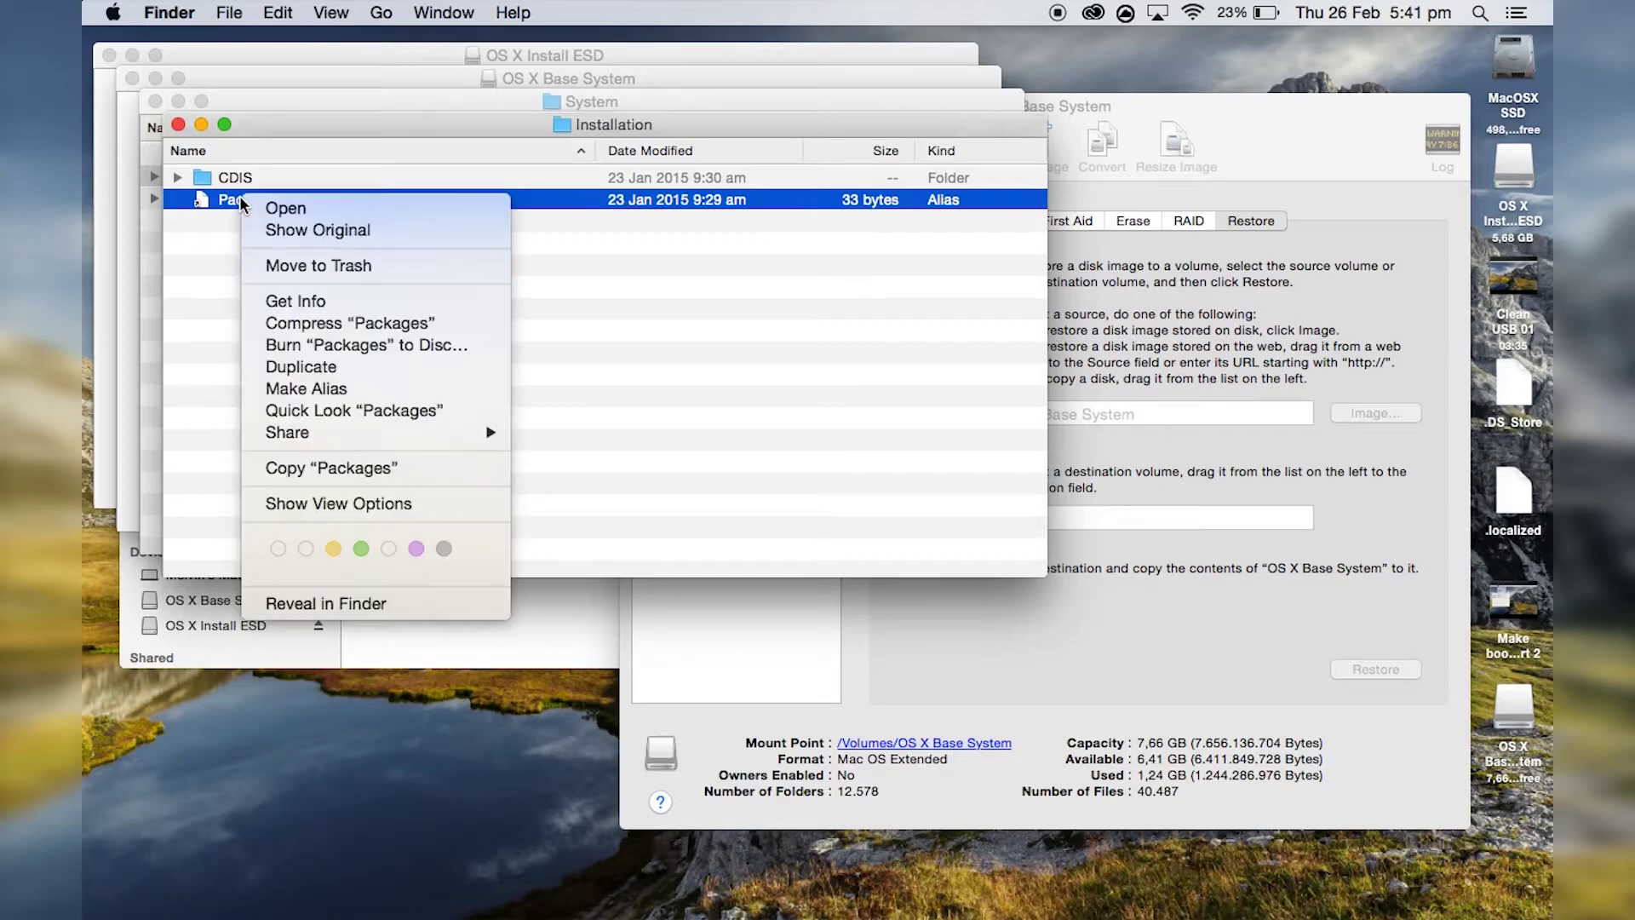
pyautogui.click(271, 269)
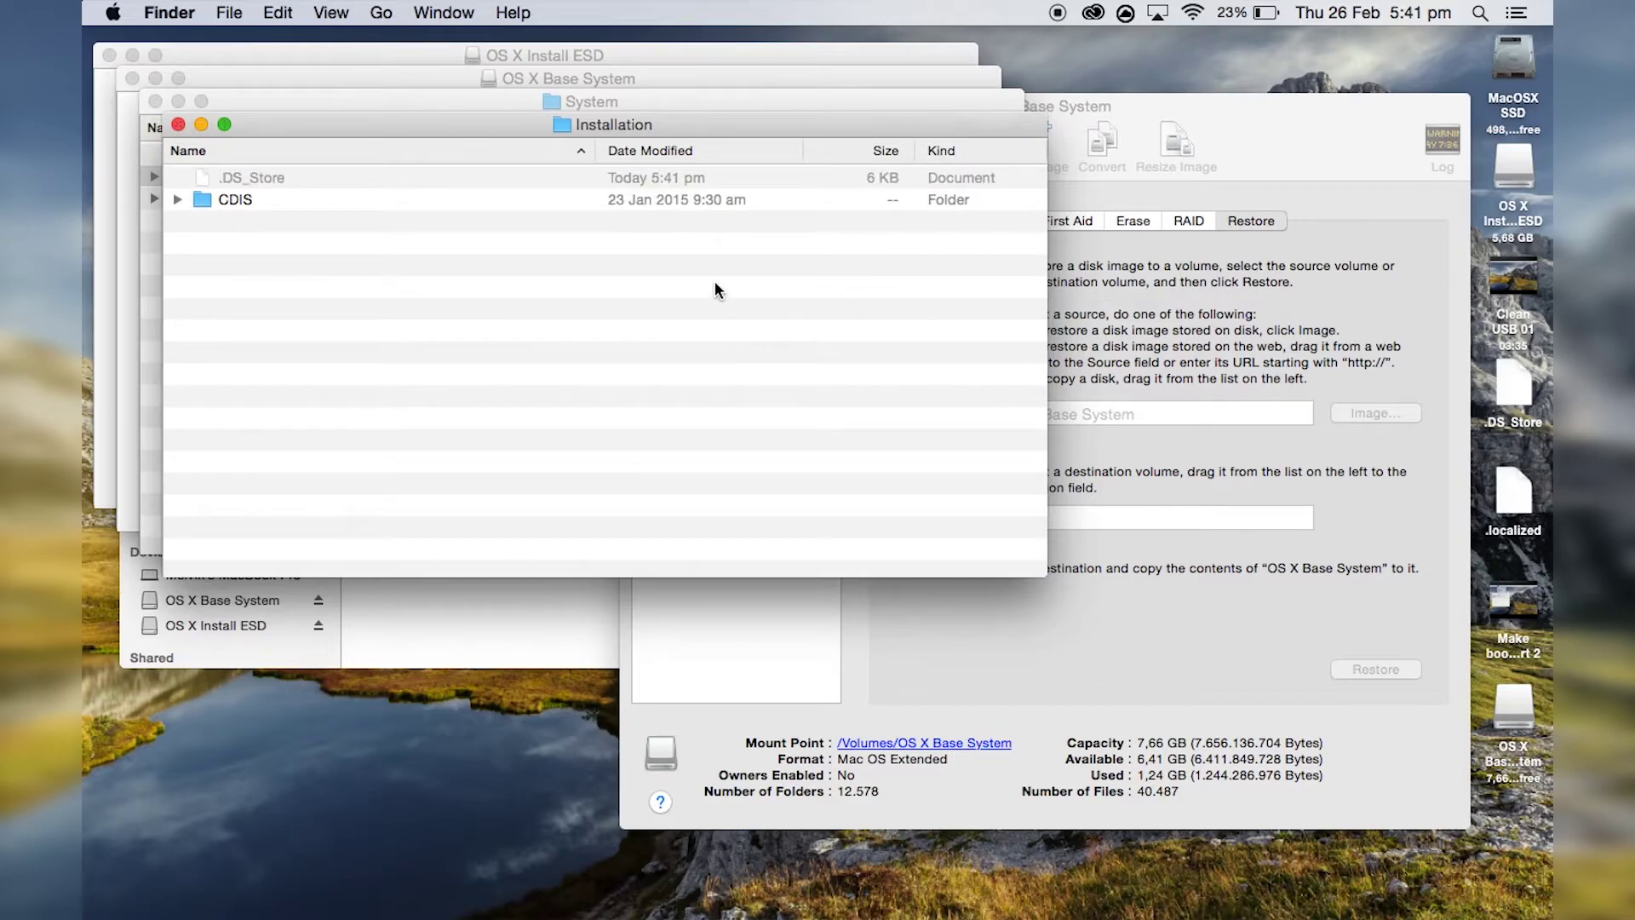
pyautogui.click(610, 58)
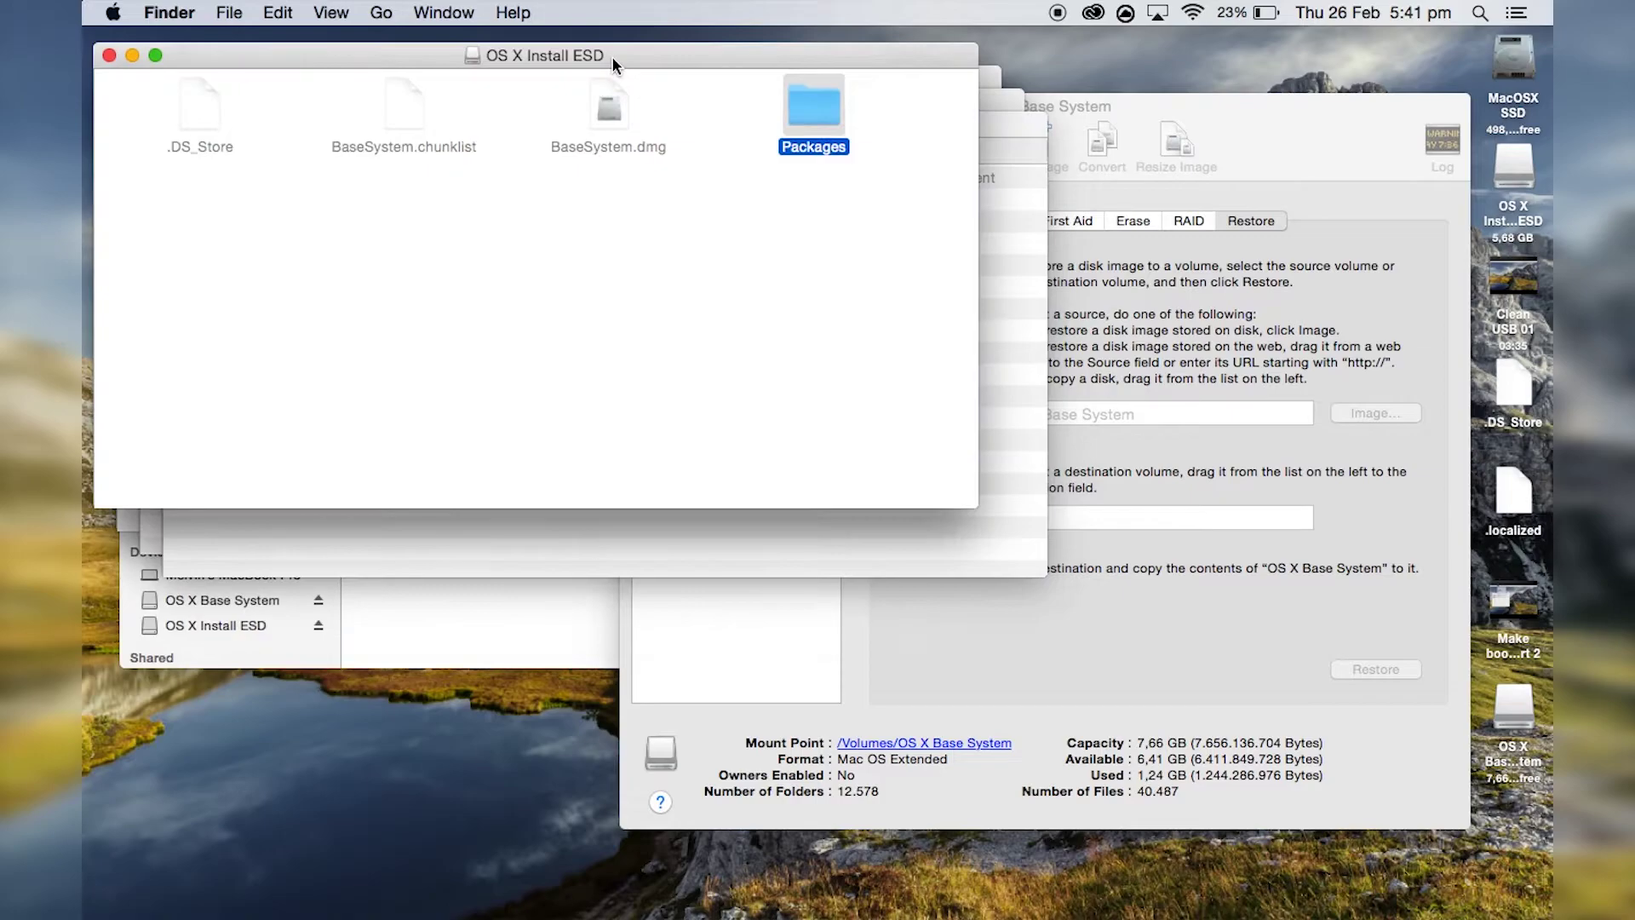
pyautogui.moveTo(592, 55); pyautogui.dragTo(1085, 94)
pyautogui.doubleClick(1516, 176)
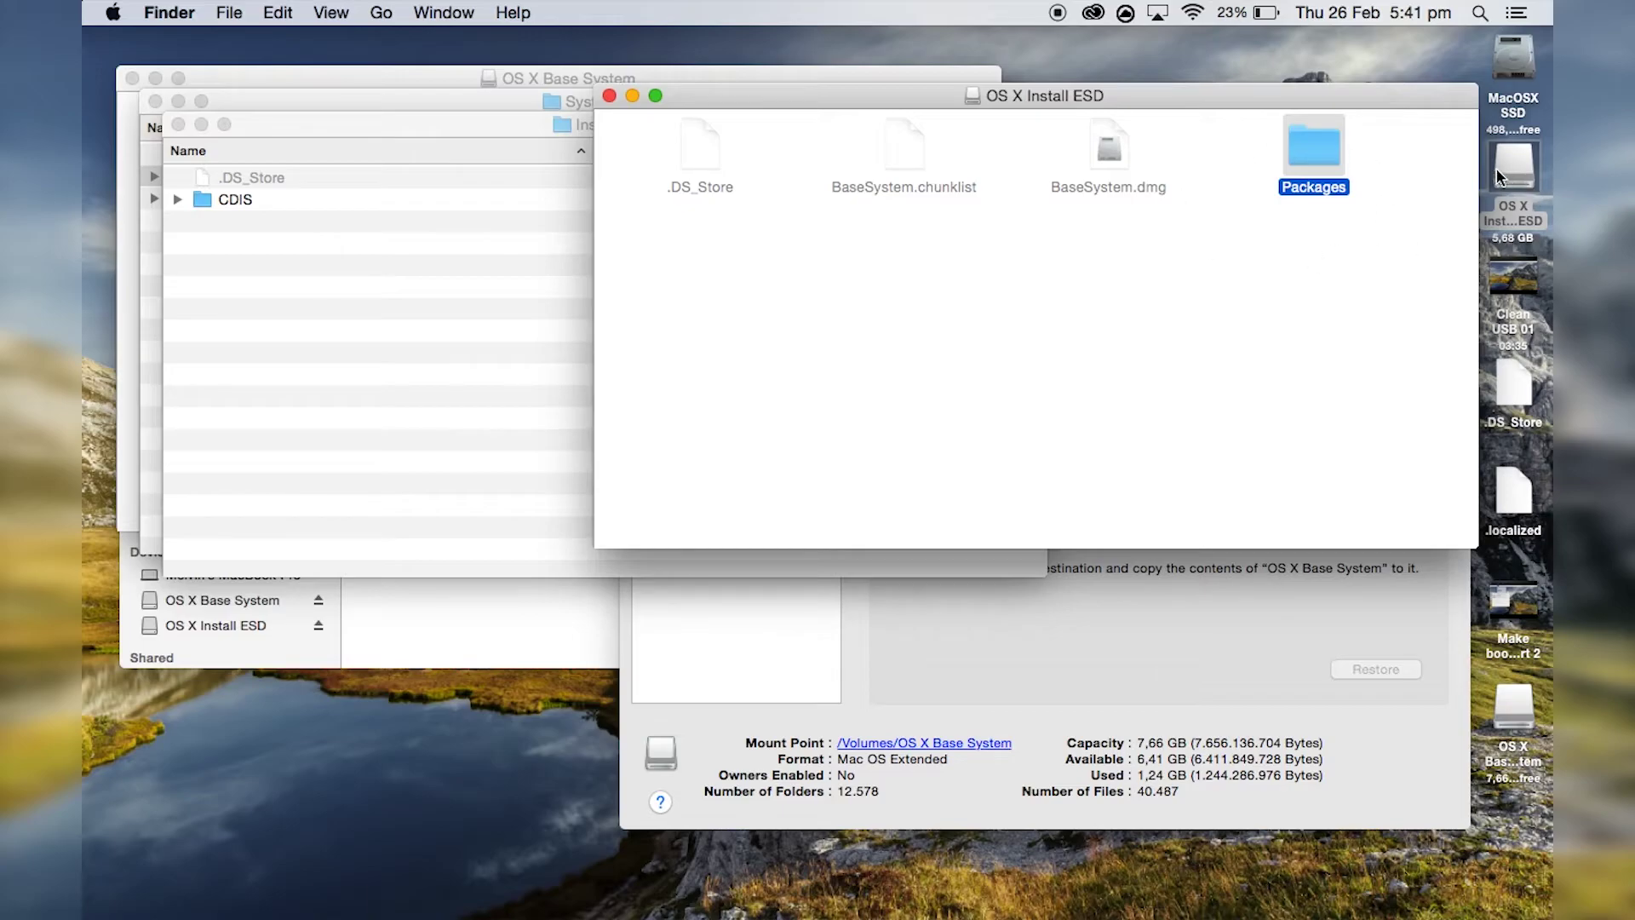
pyautogui.click(1107, 224)
pyautogui.moveTo(1313, 147); pyautogui.dragTo(298, 274)
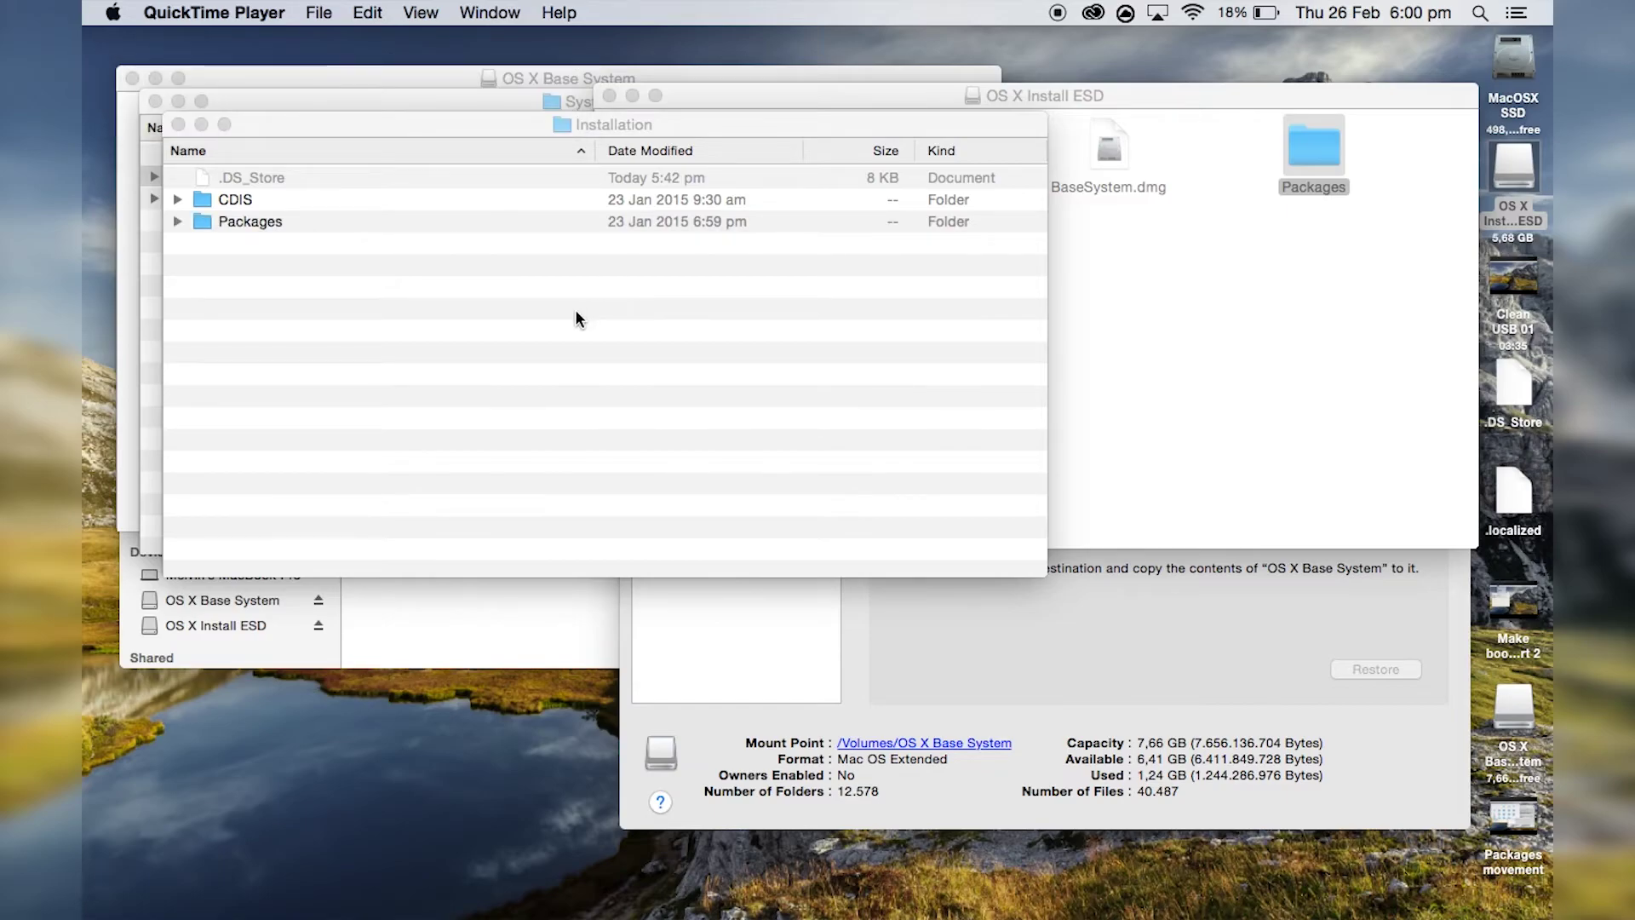
# Close the Installation, System, OS X Base System and OS X Install ESD windows and Disk Utility
pyautogui.click(177, 125)
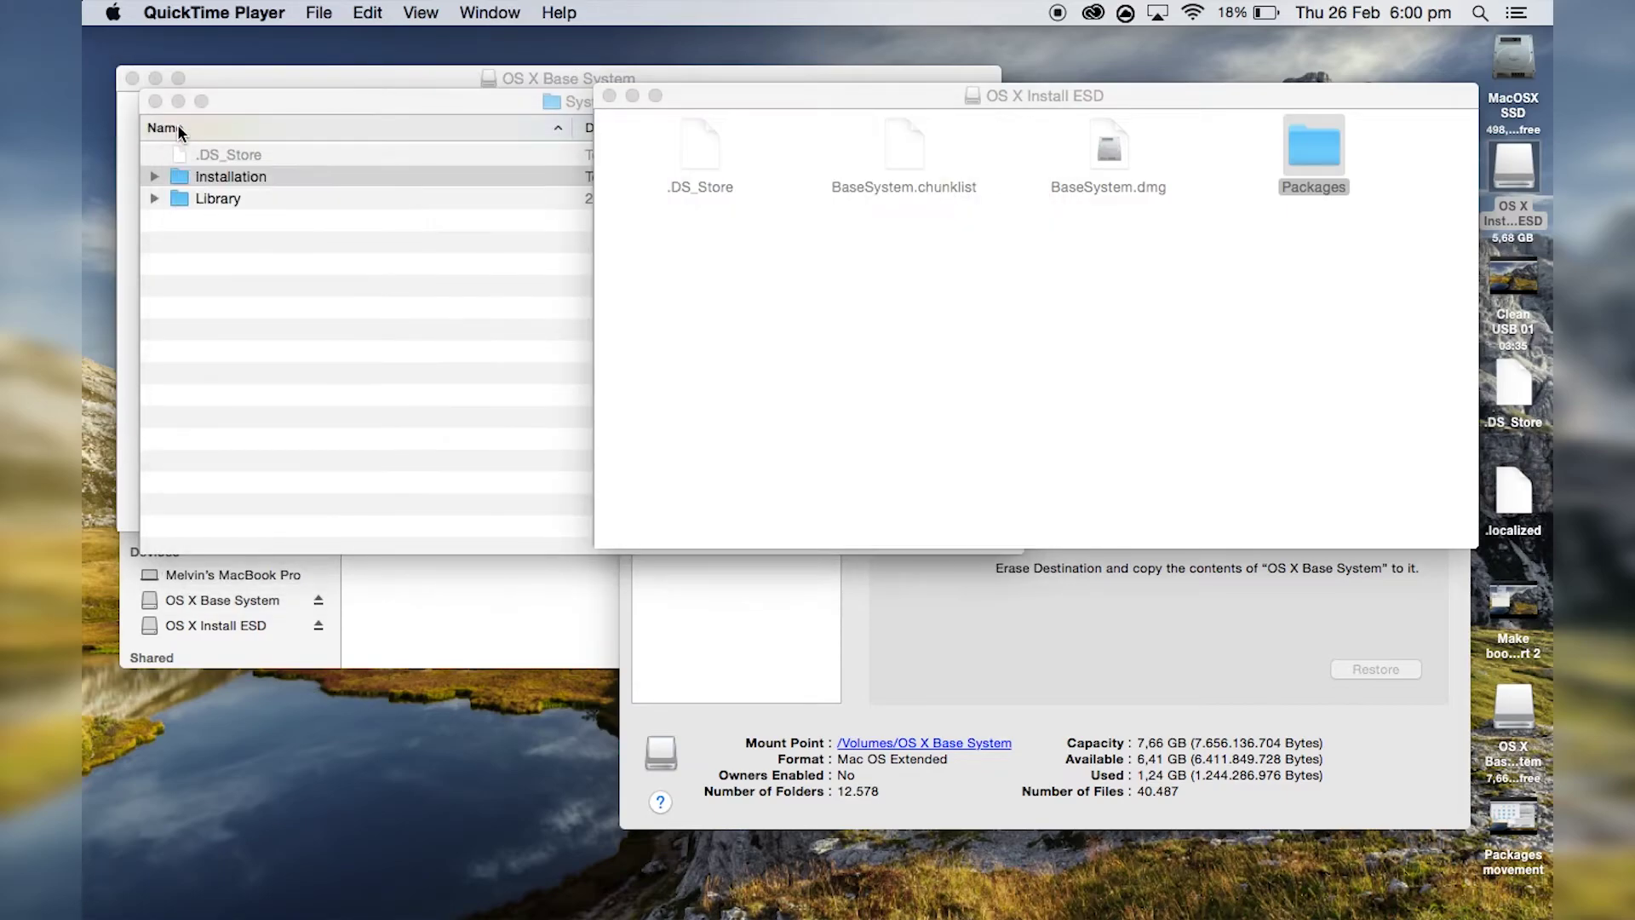
pyautogui.click(155, 101)
pyautogui.click(132, 79)
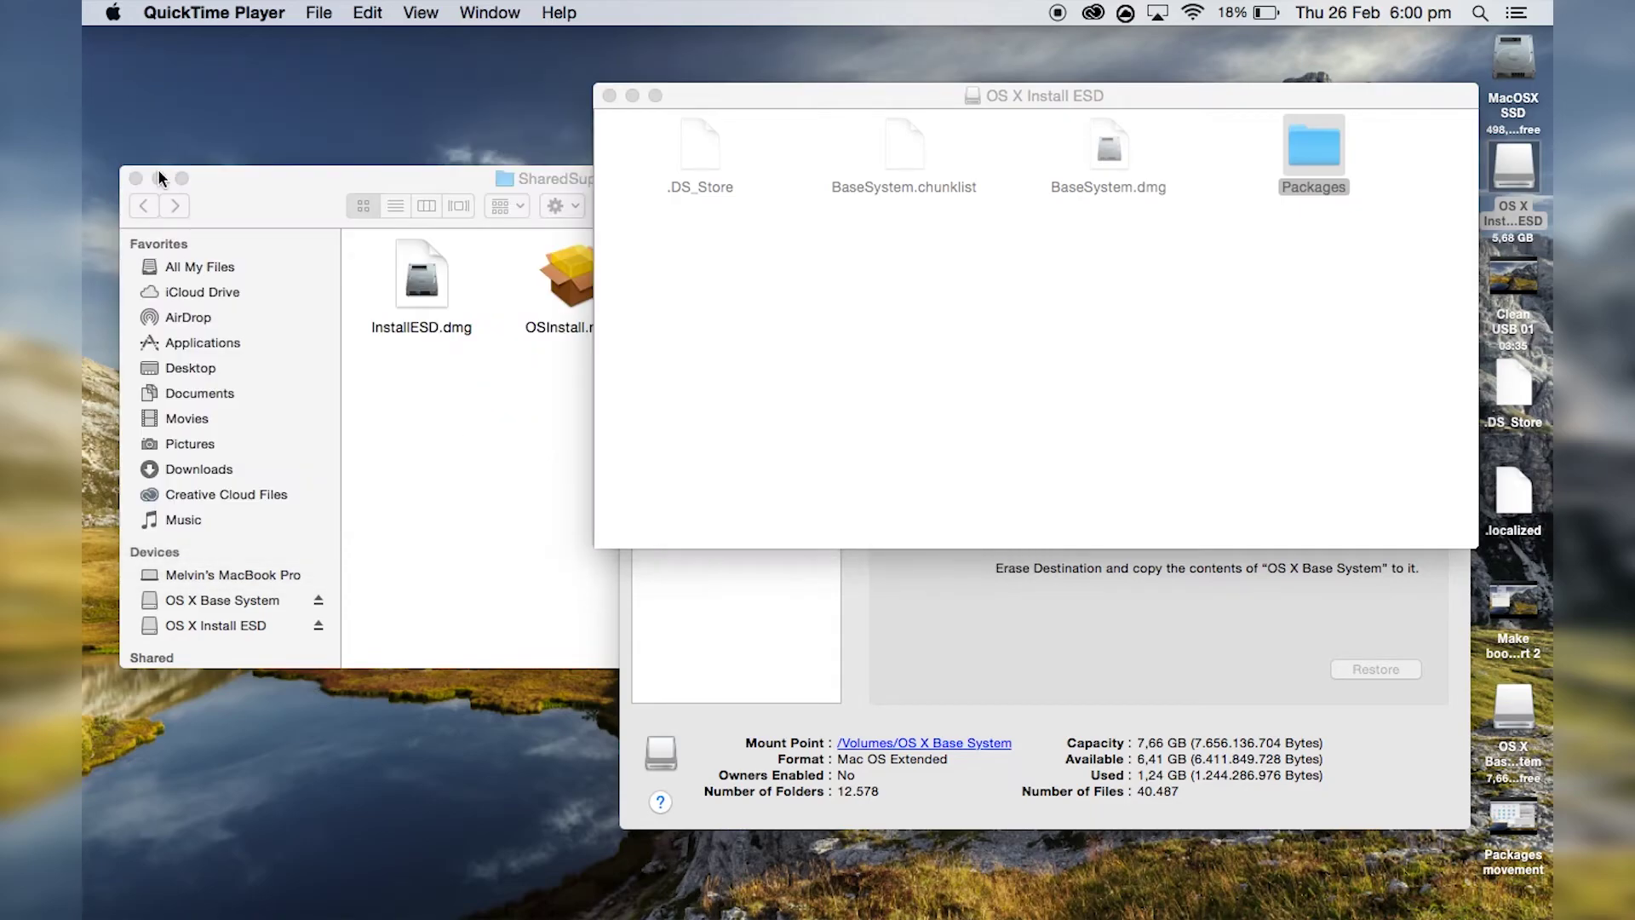
pyautogui.click(135, 176)
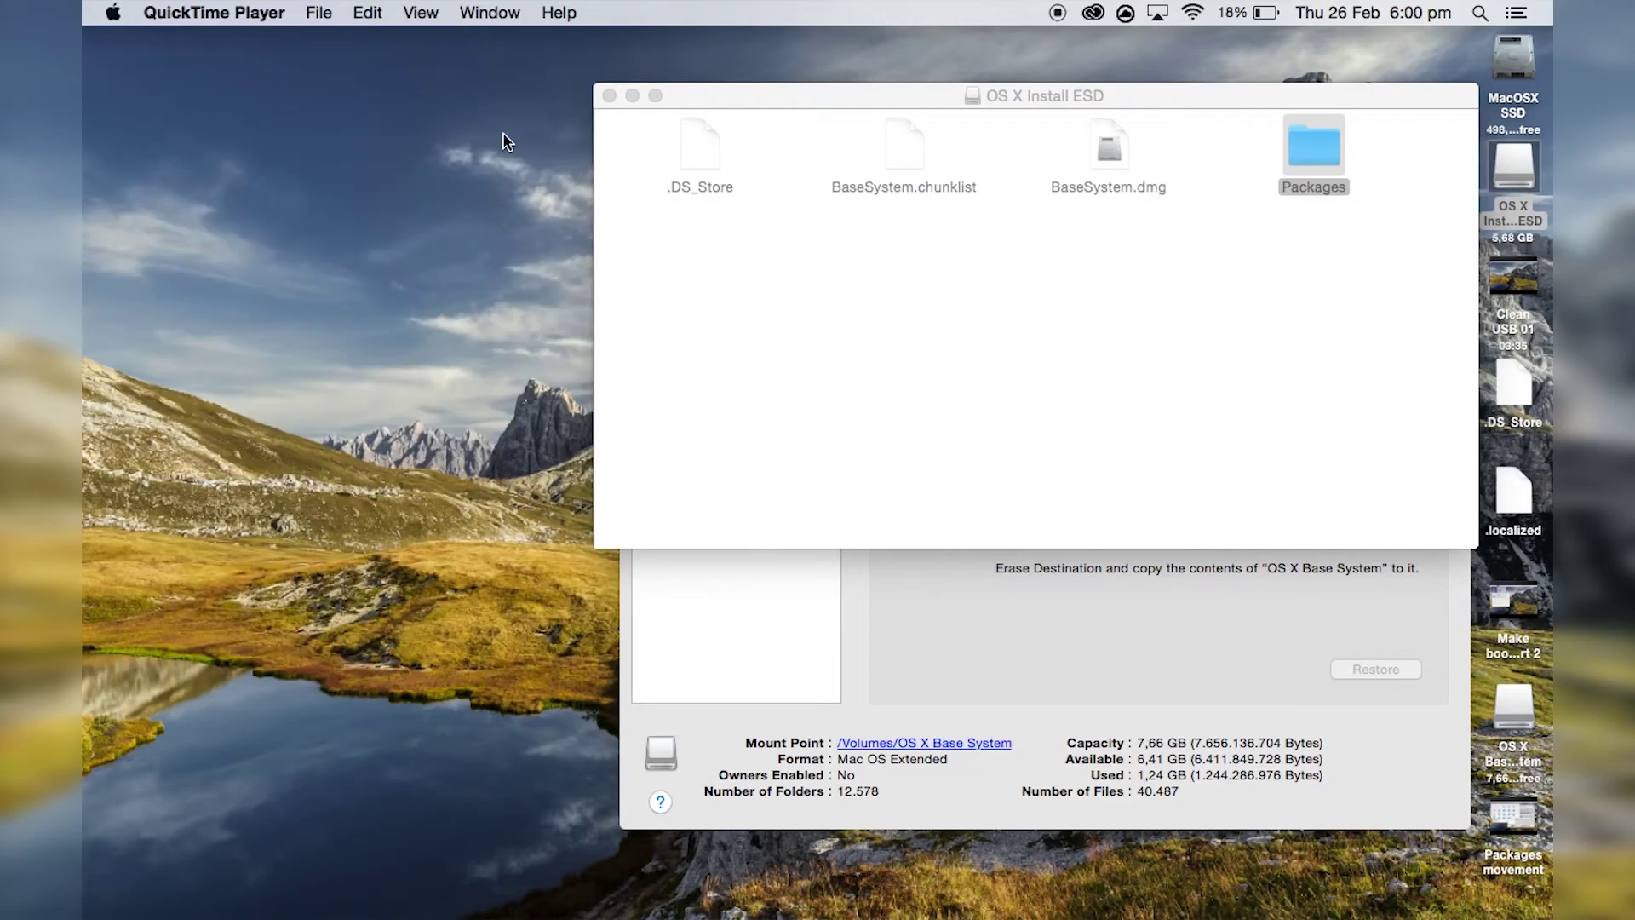
pyautogui.click(610, 96)
pyautogui.click(635, 111)
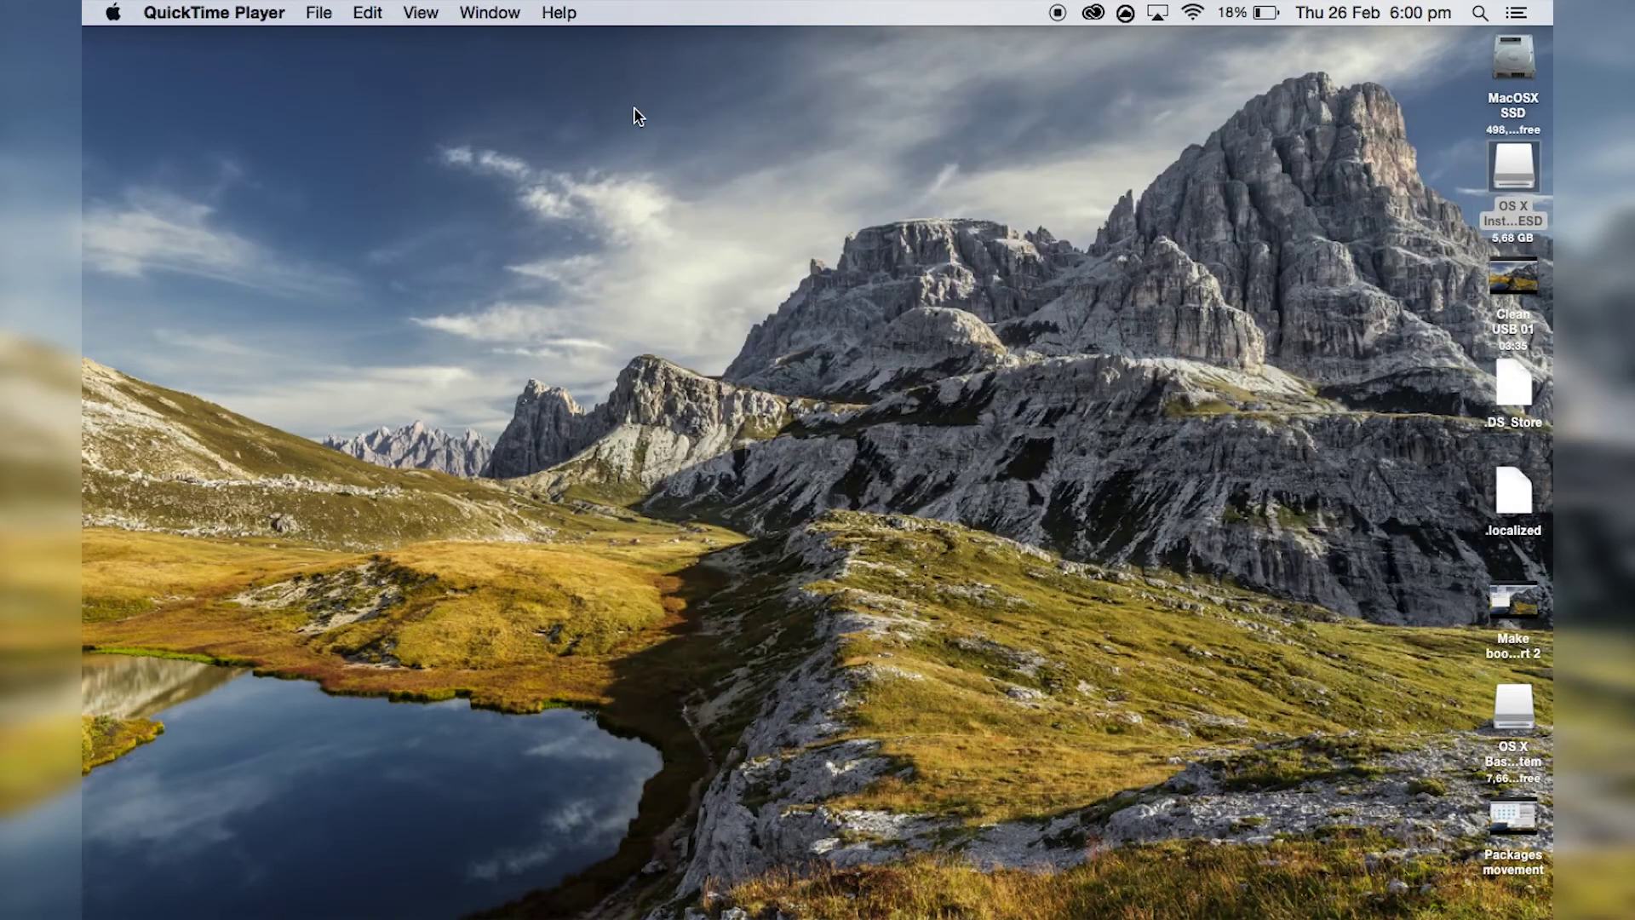
pyautogui.click(849, 318)
# Launch Terminal through Spotlight by searching 'ter'
pyautogui.press('super+space')
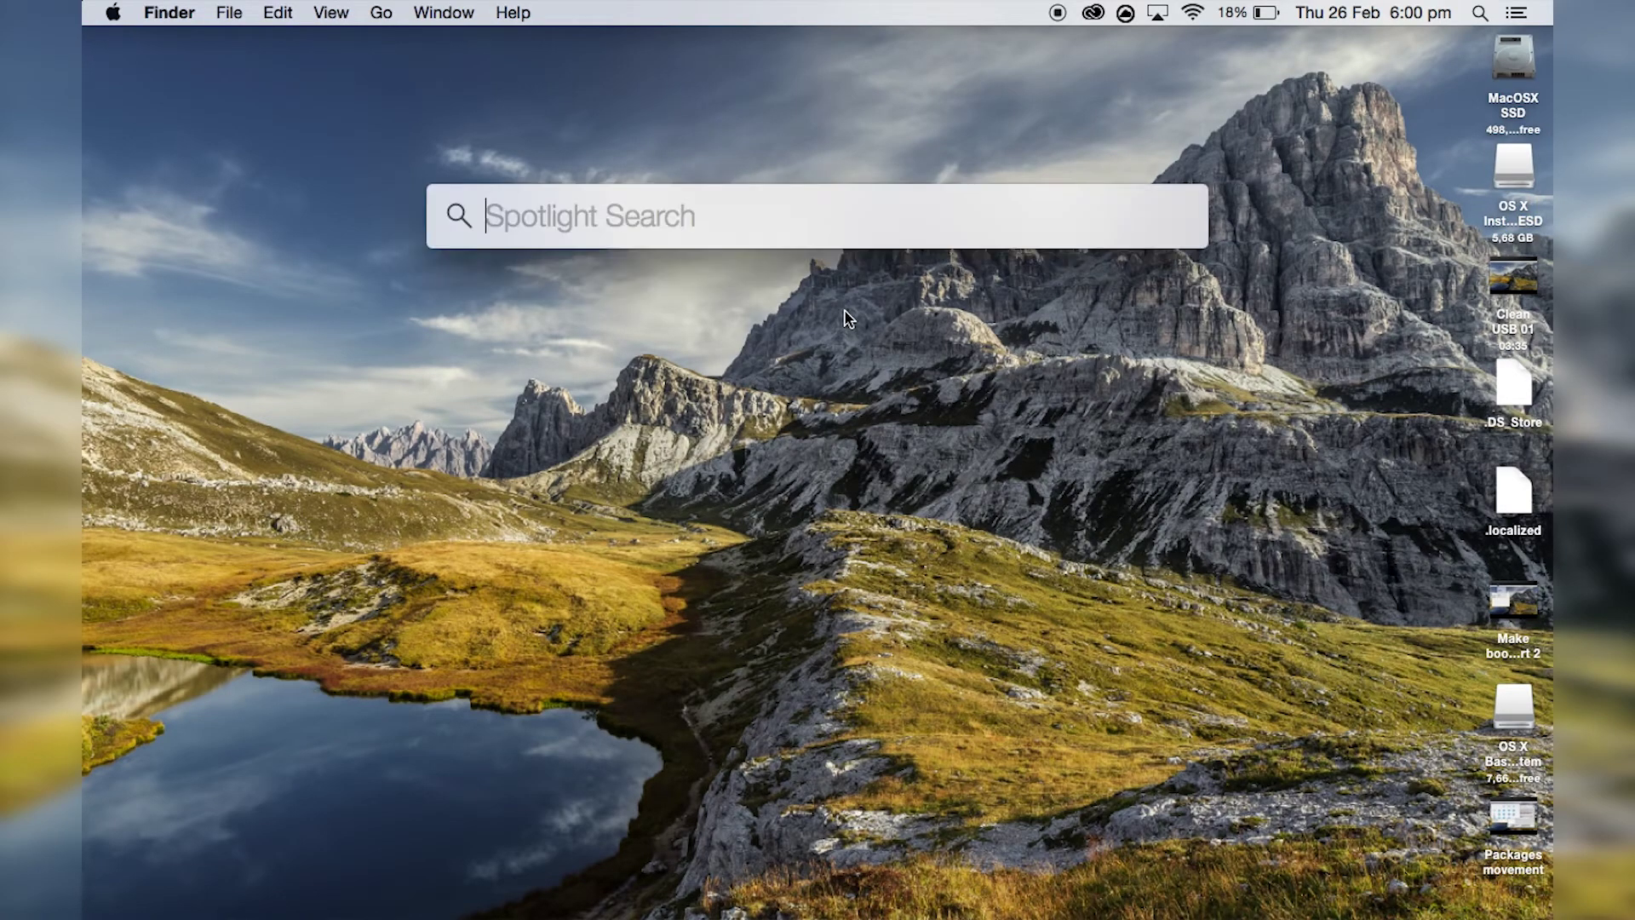
pyautogui.write('ter')
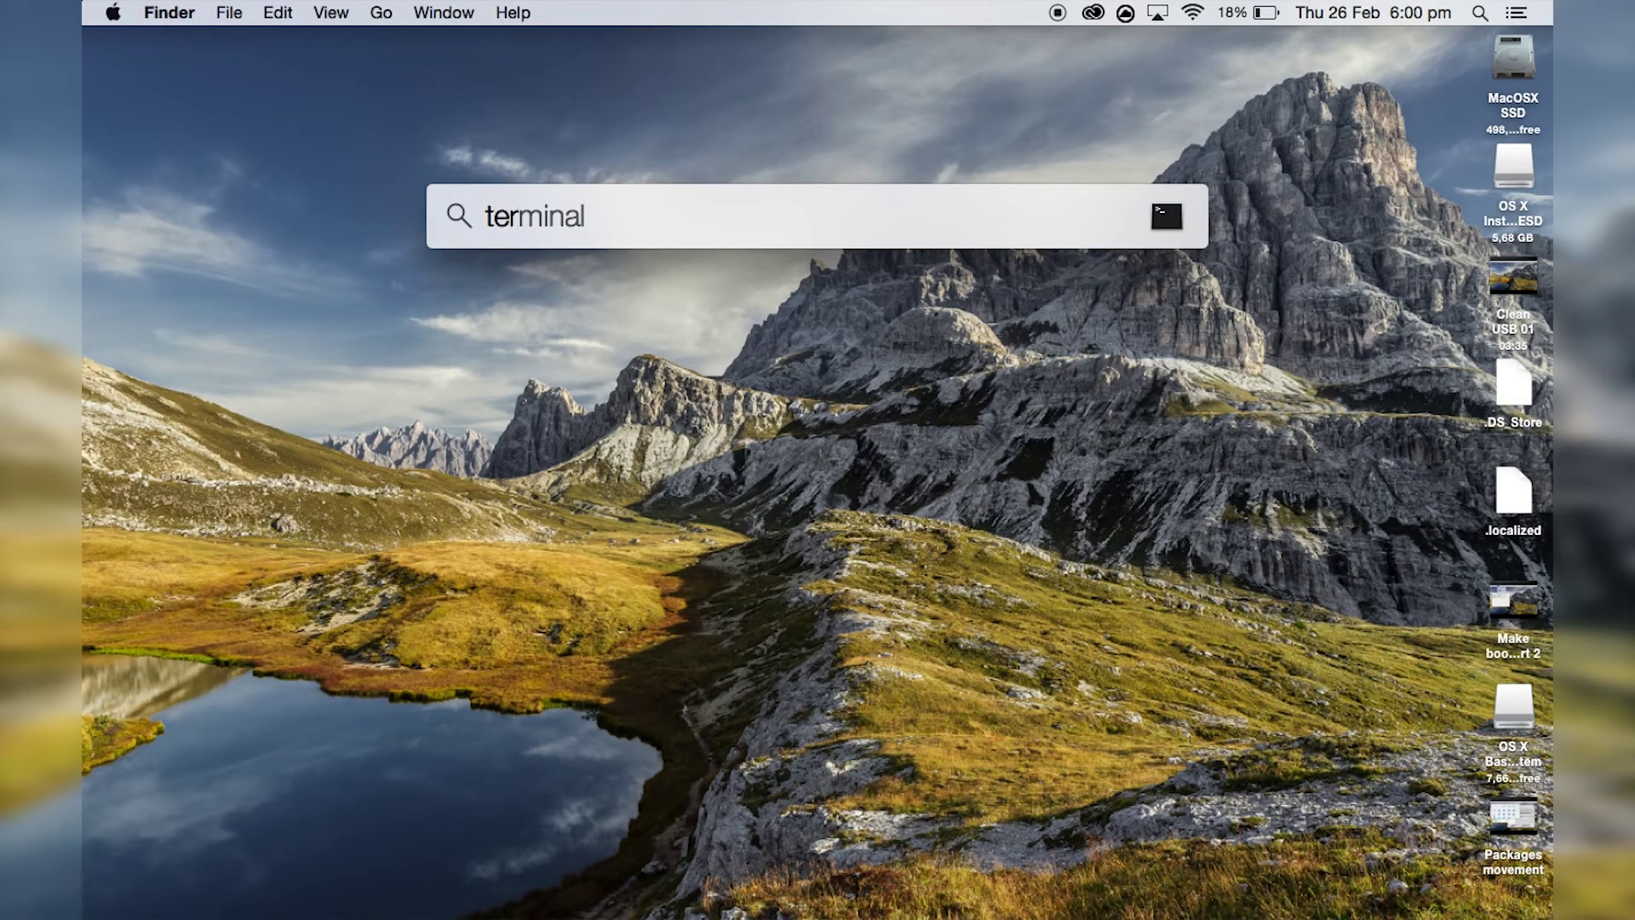
pyautogui.press('Return')
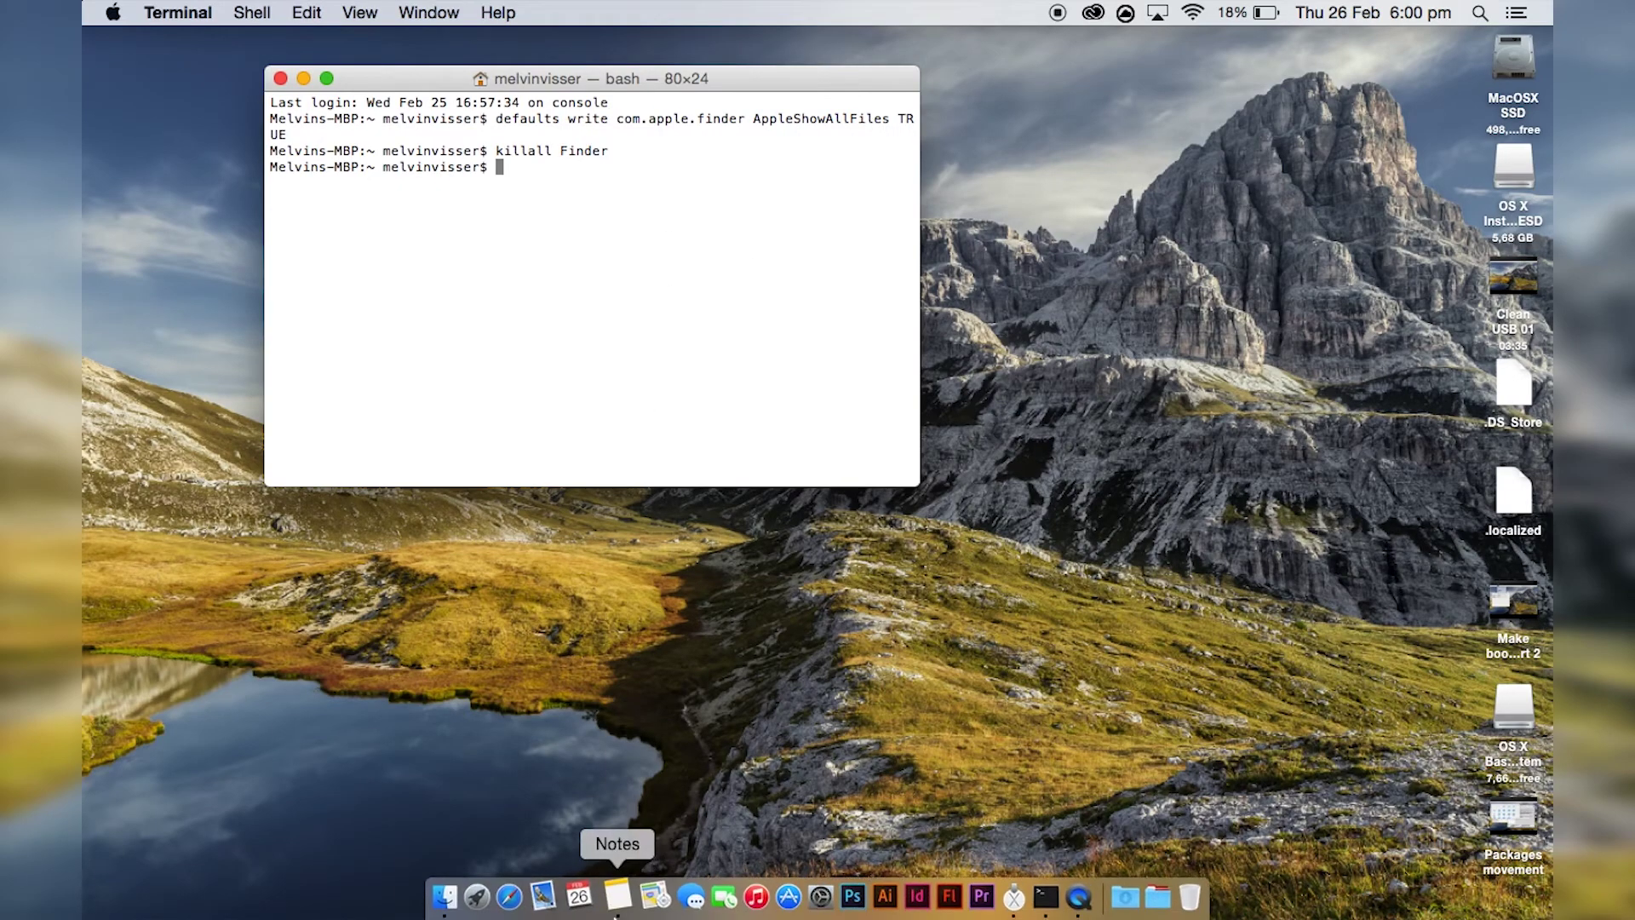
# Run 'defaults write com.apple.finder AppleShowAllFiles FALSE' and 'killall Finder', copied from the note, in Terminal
pyautogui.click(611, 906)
pyautogui.click(332, 400)
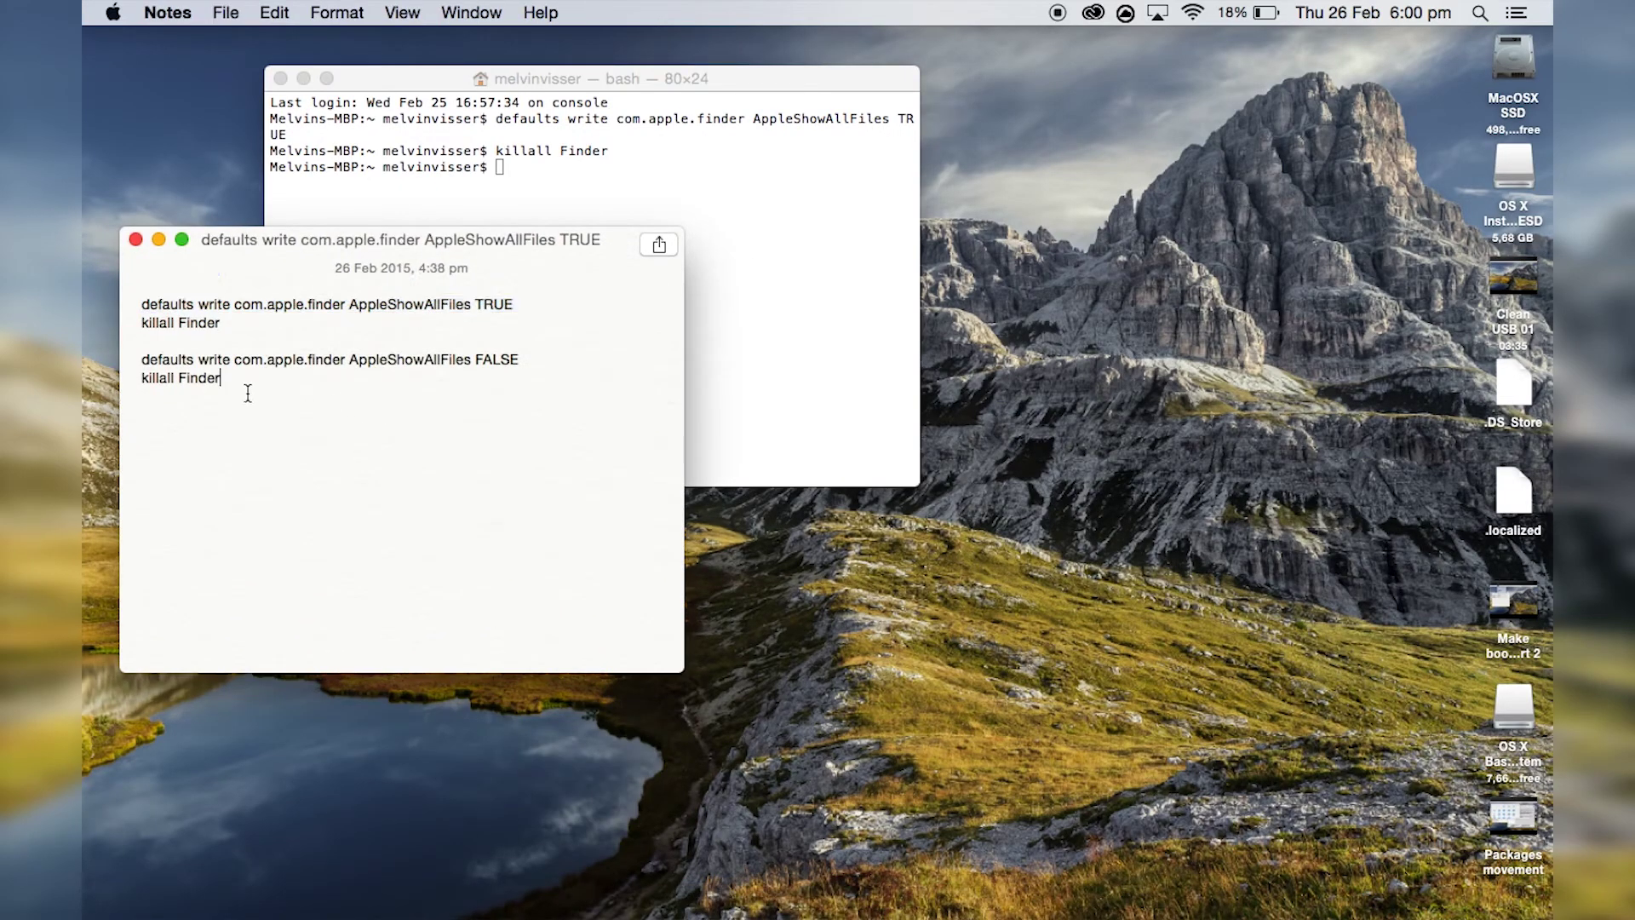
pyautogui.moveTo(255, 391); pyautogui.dragTo(138, 352)
pyautogui.press('super+c')
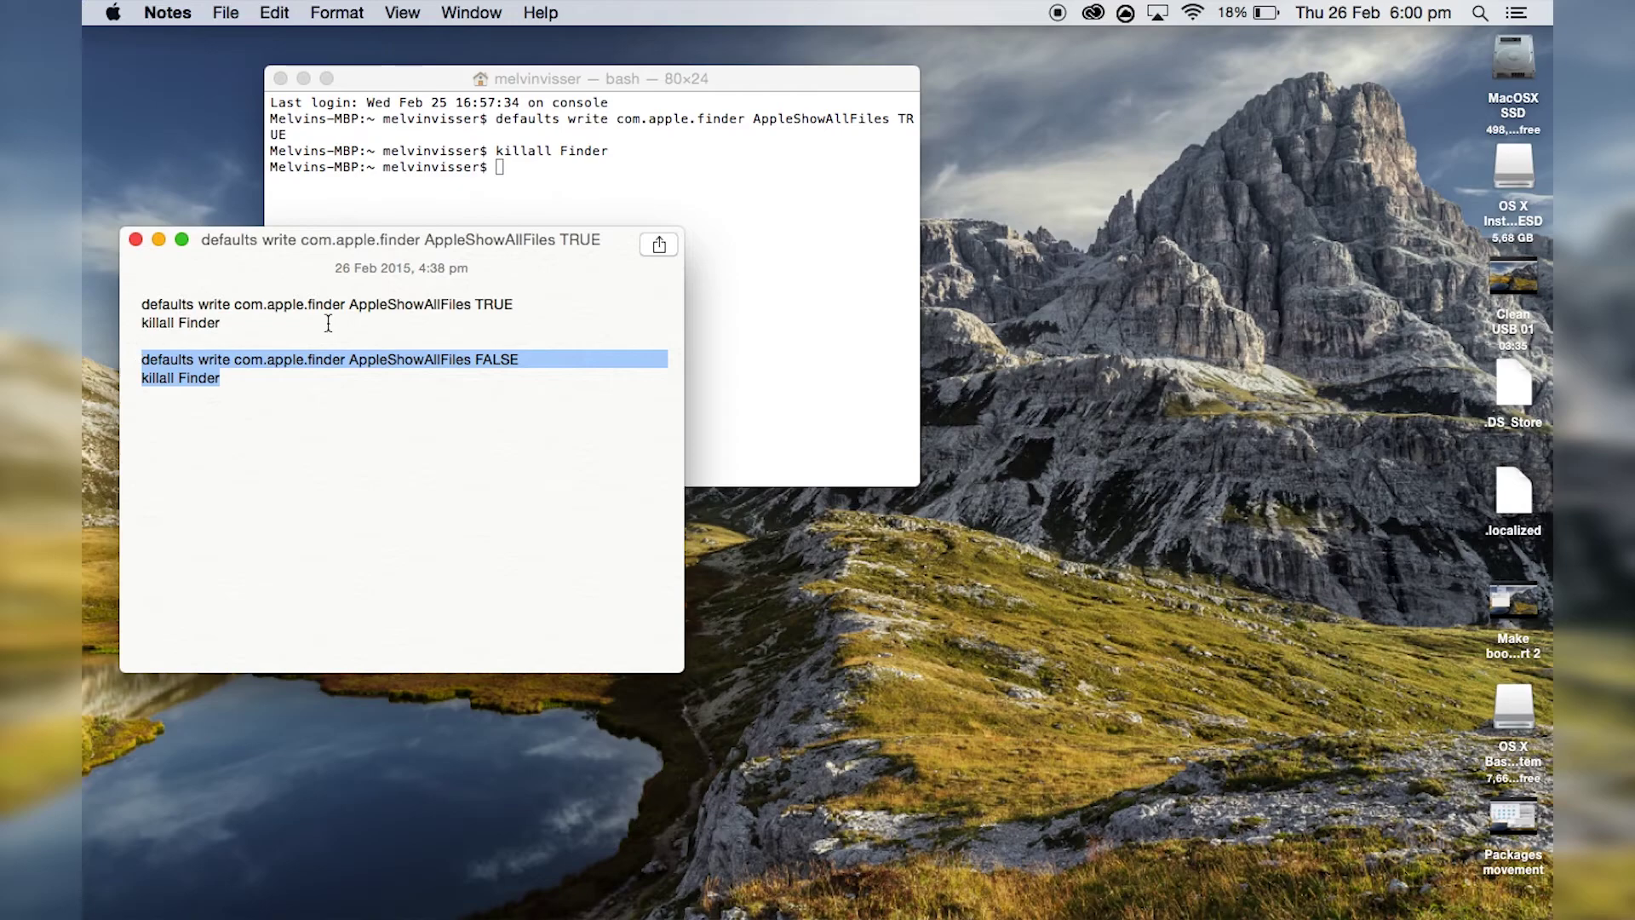
pyautogui.click(754, 283)
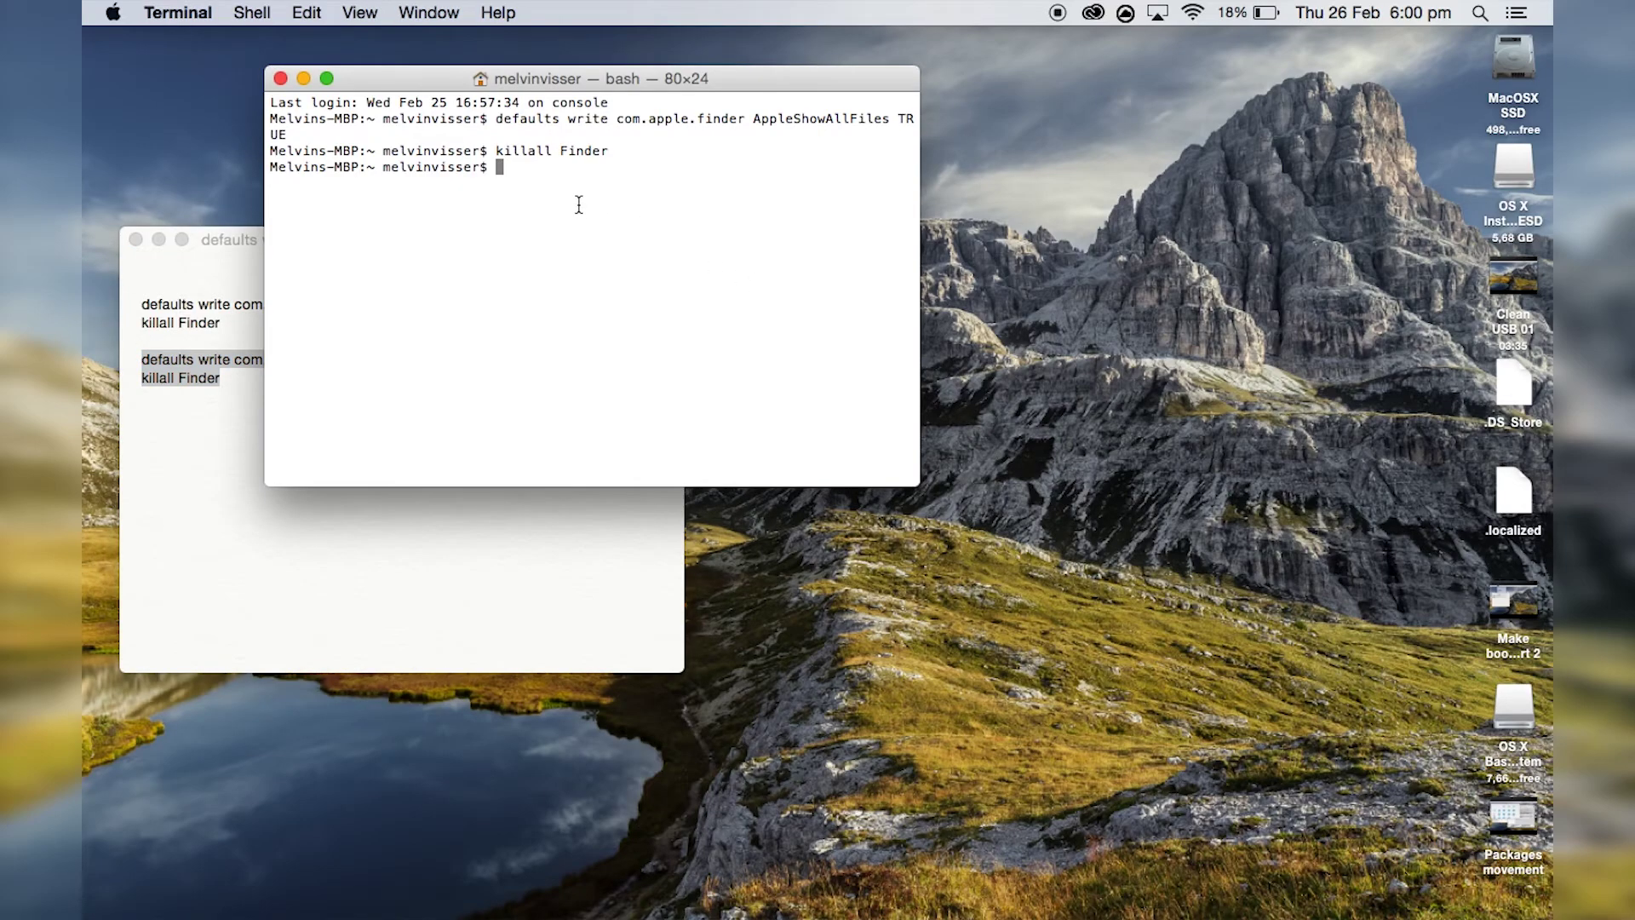
pyautogui.press('super+v')
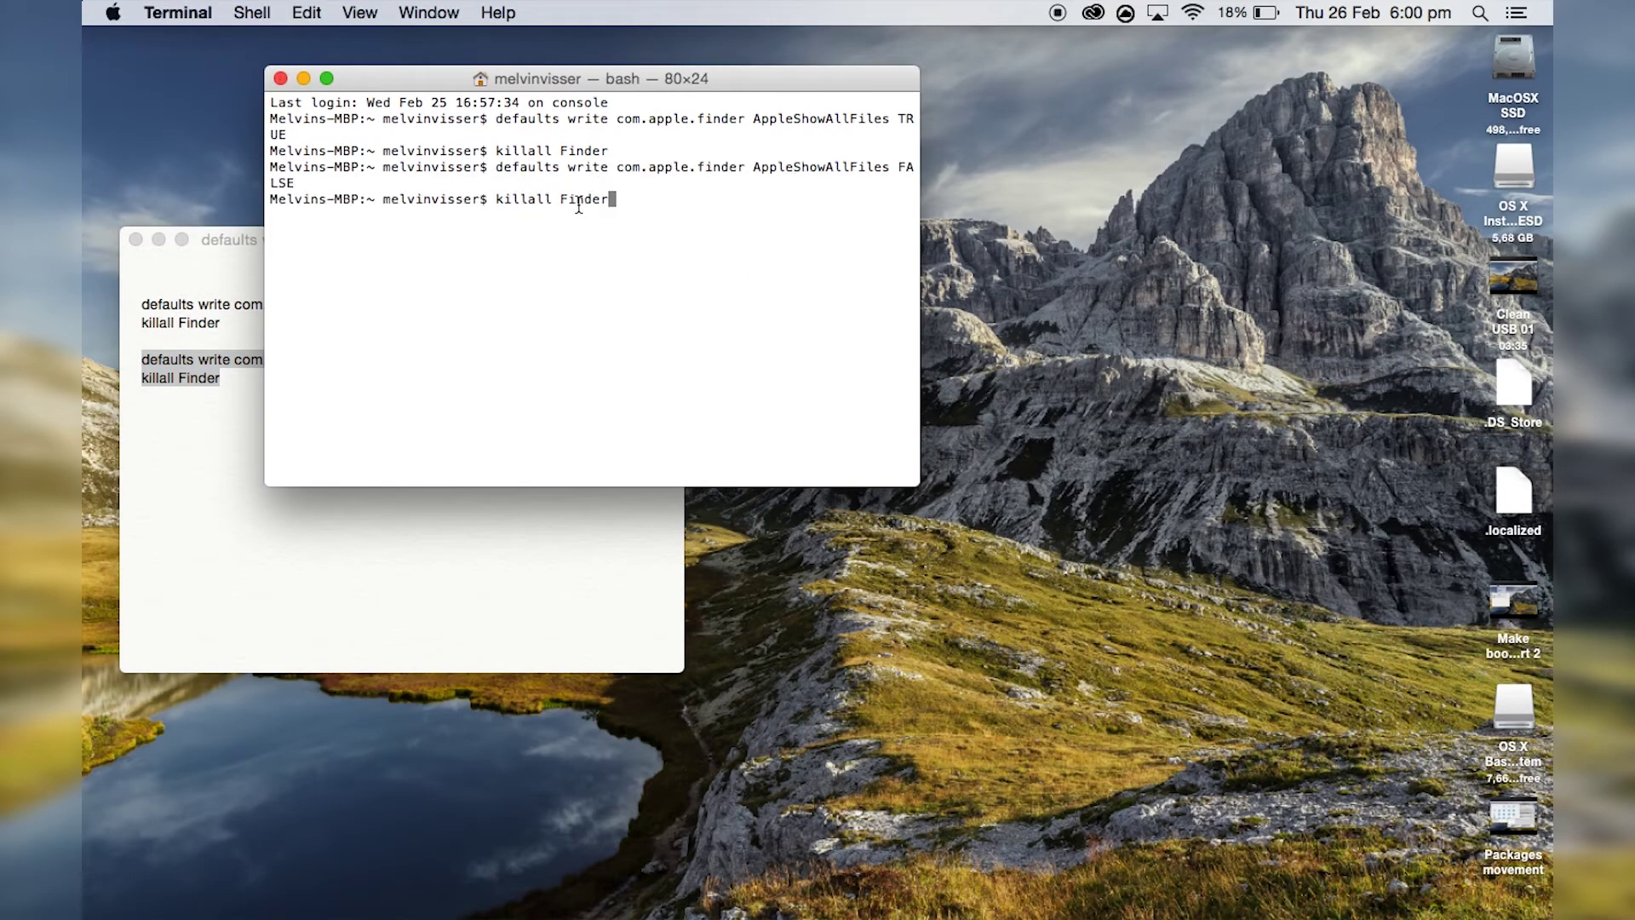
pyautogui.press('Return')
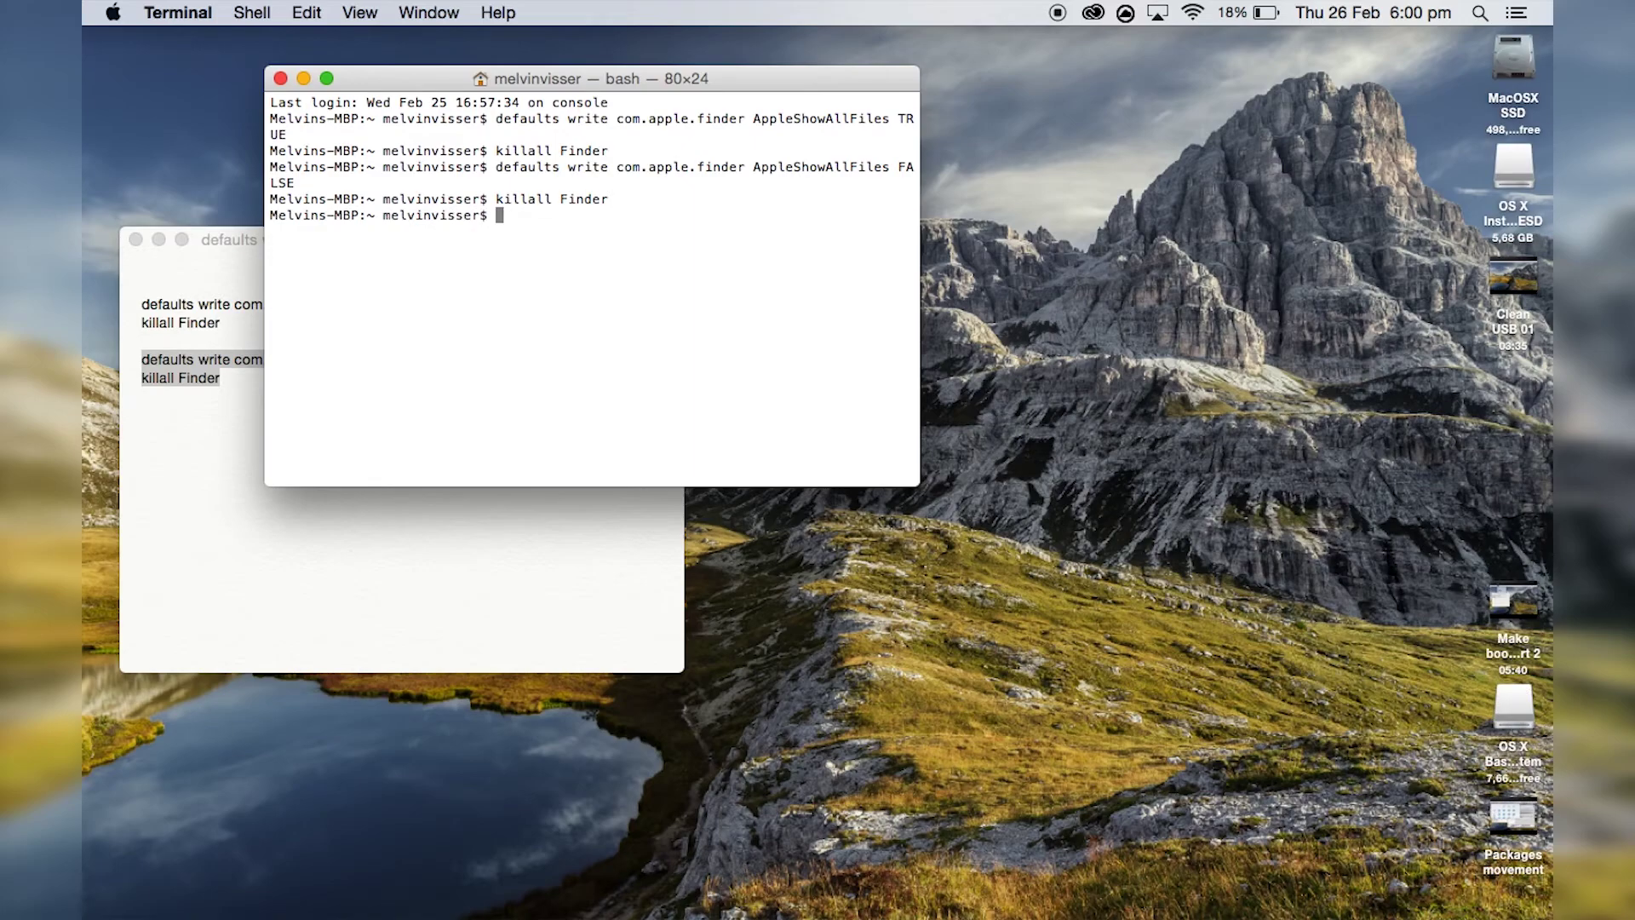
# Close the Terminal and note windows, then eject the OS X Install ESD volume
pyautogui.click(281, 78)
pyautogui.click(135, 239)
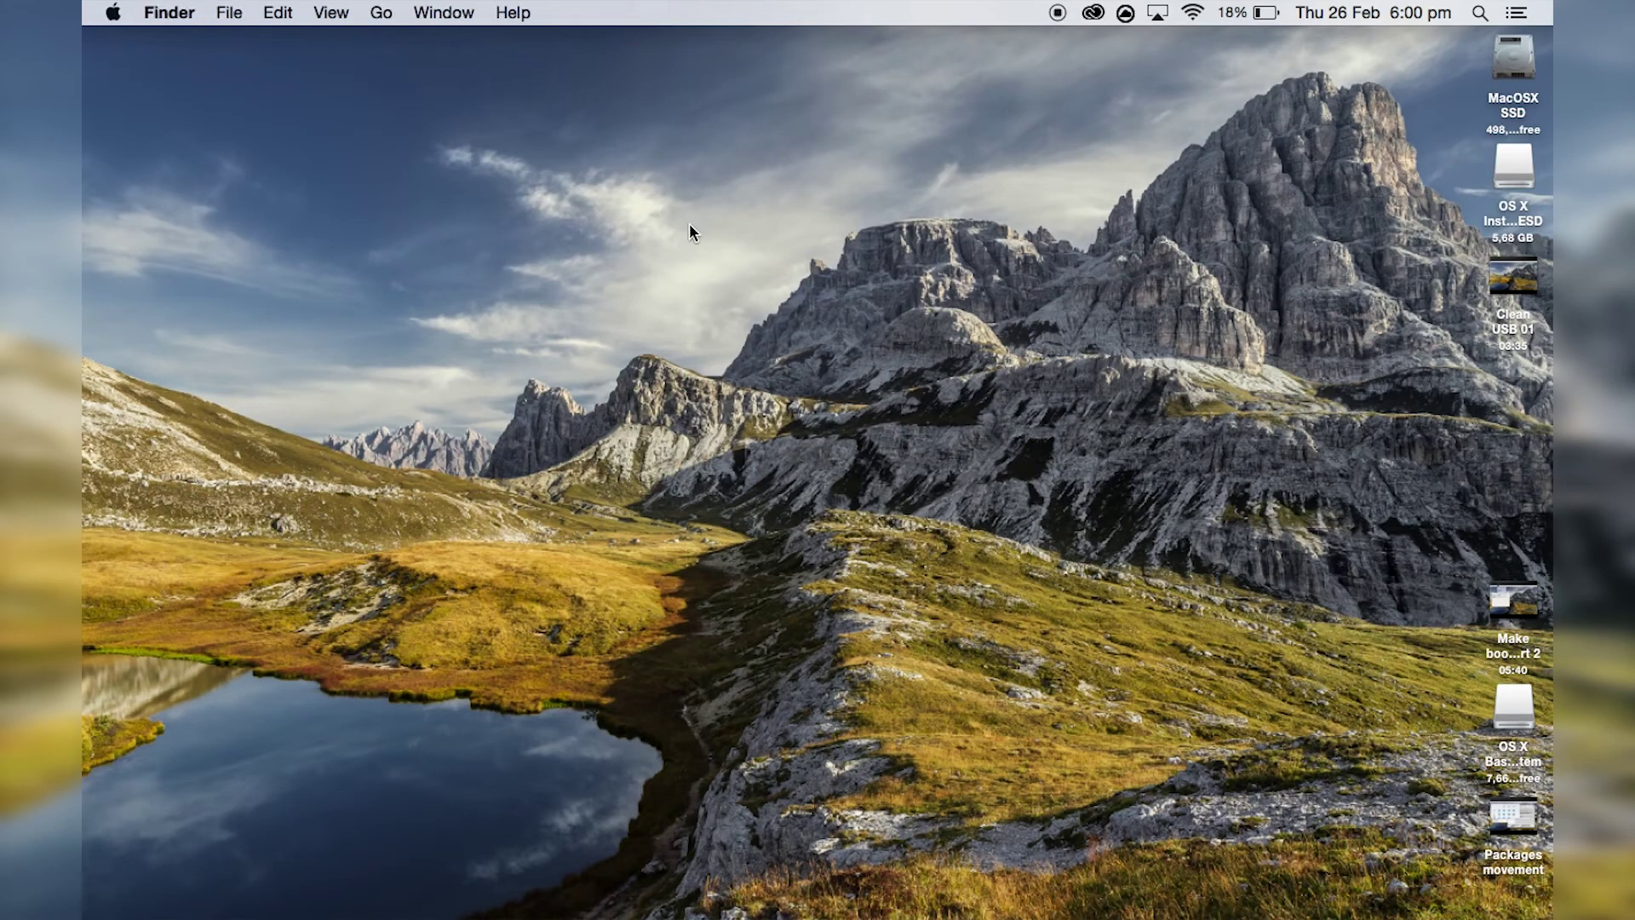
pyautogui.rightClick(1510, 171)
pyautogui.click(1422, 218)
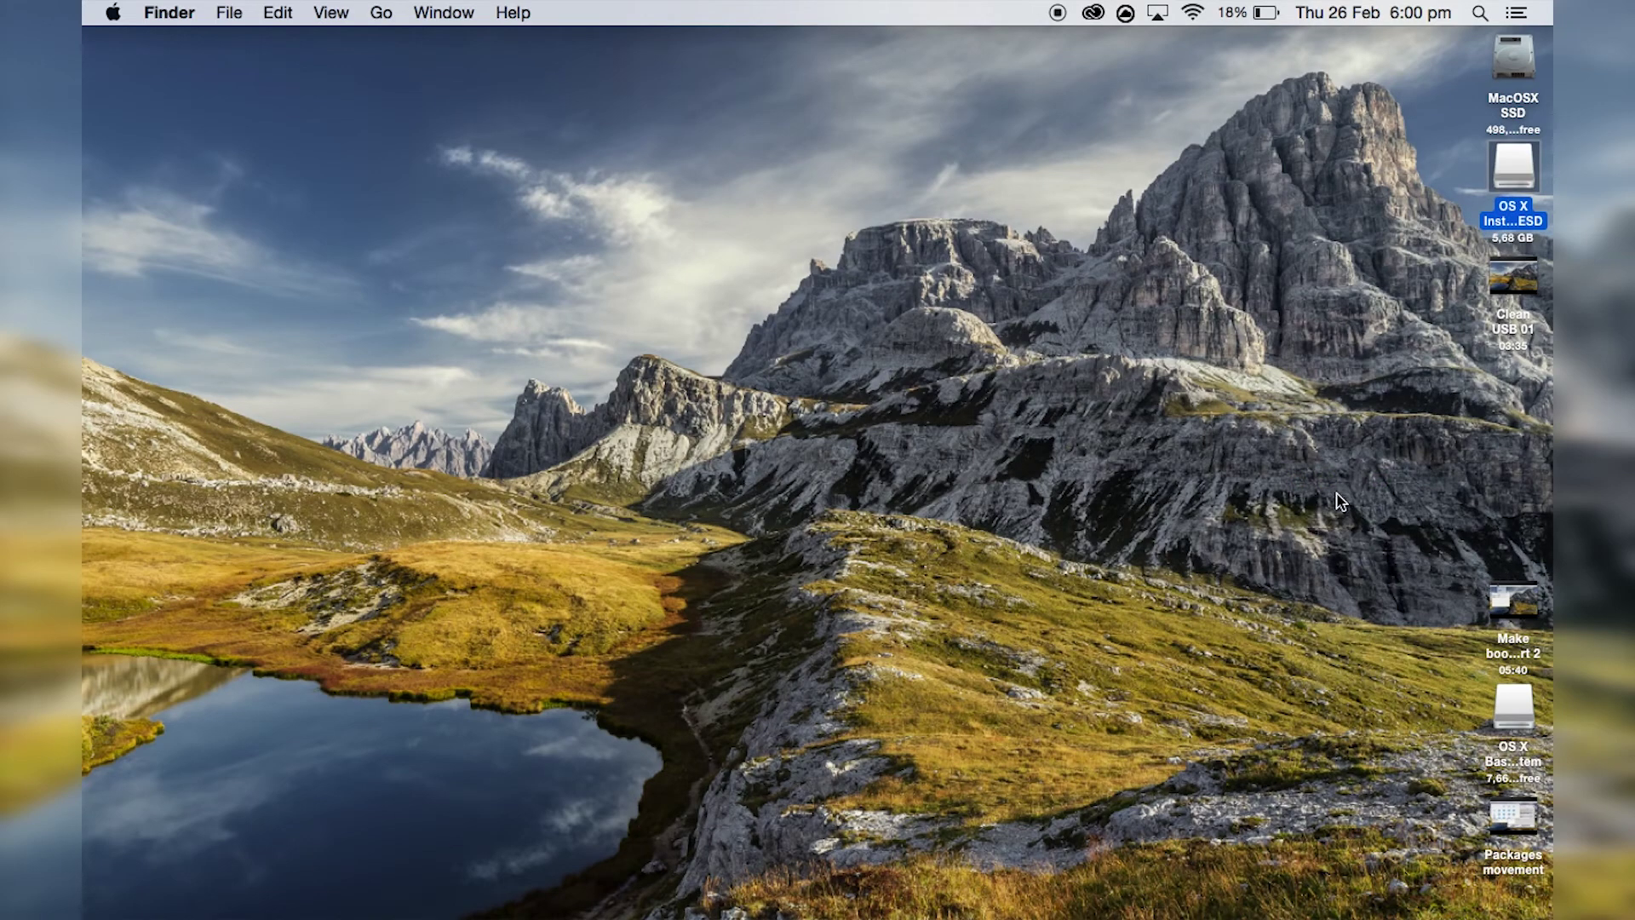